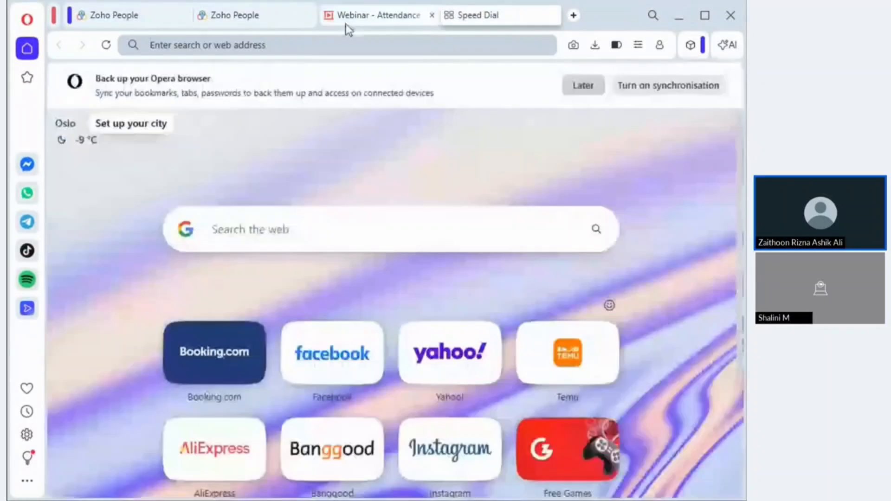
# Step: Switch to the Webinar presentation and go back to the Geo & IP Restriction slide
pyautogui.click(347, 24)
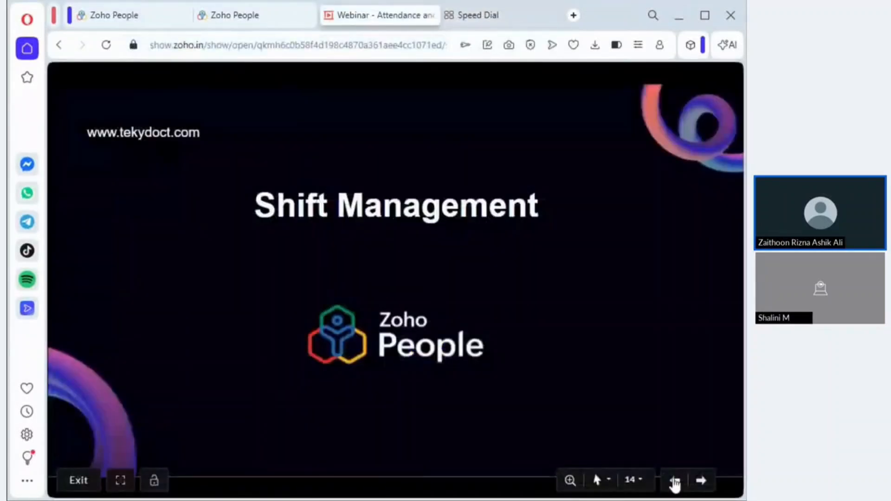
pyautogui.click(676, 481)
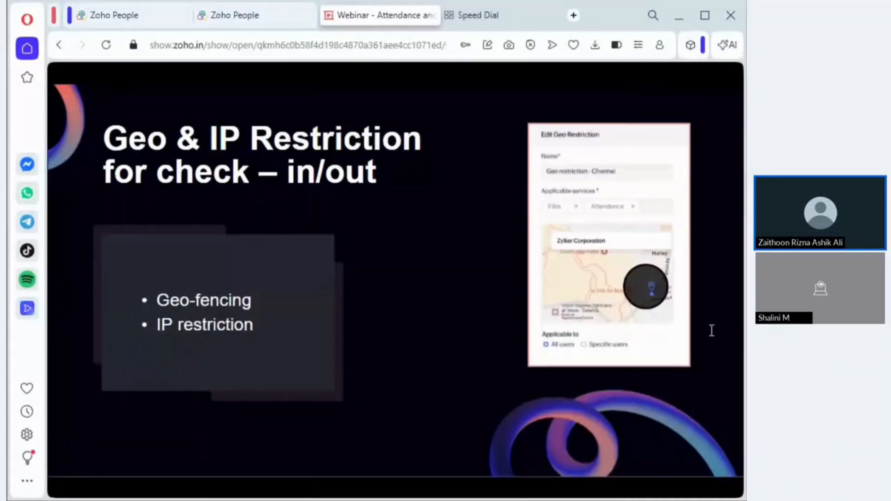
# Step: Switch to Zoho People and look through this week's attendance entries in the My Space overview
pyautogui.click(123, 15)
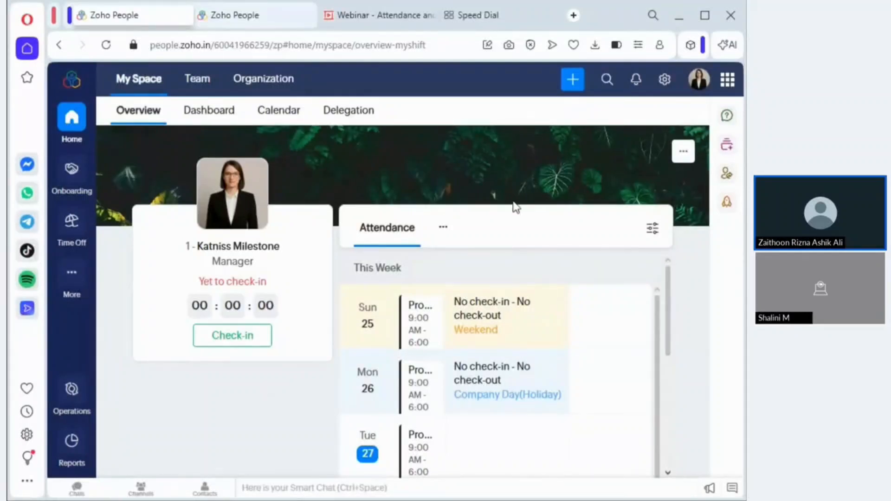
pyautogui.click(444, 229)
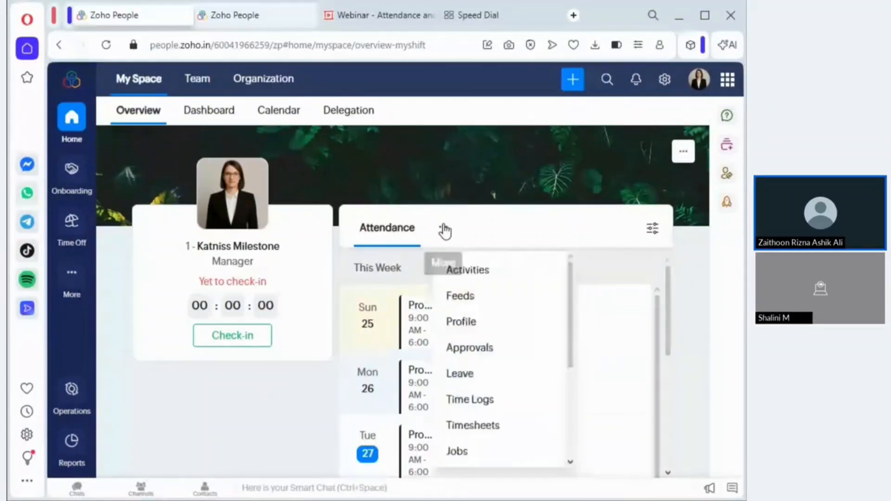
pyautogui.click(421, 256)
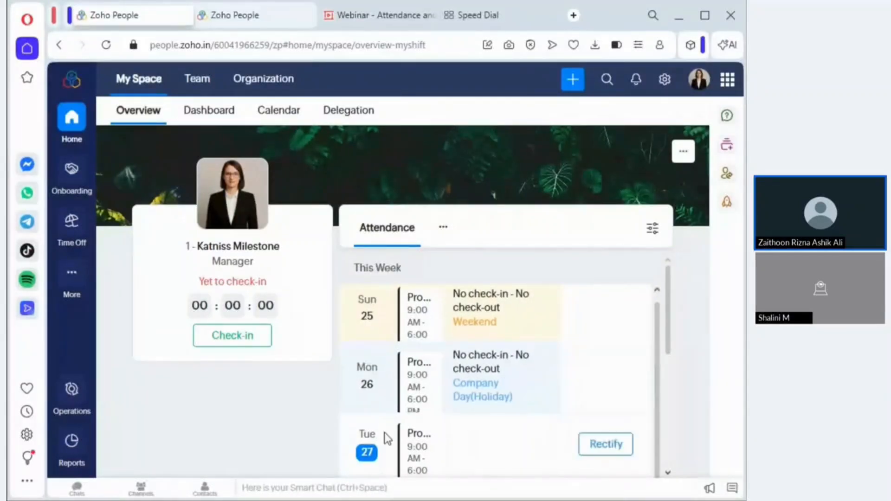
pyautogui.scroll(-1, 467, 266)
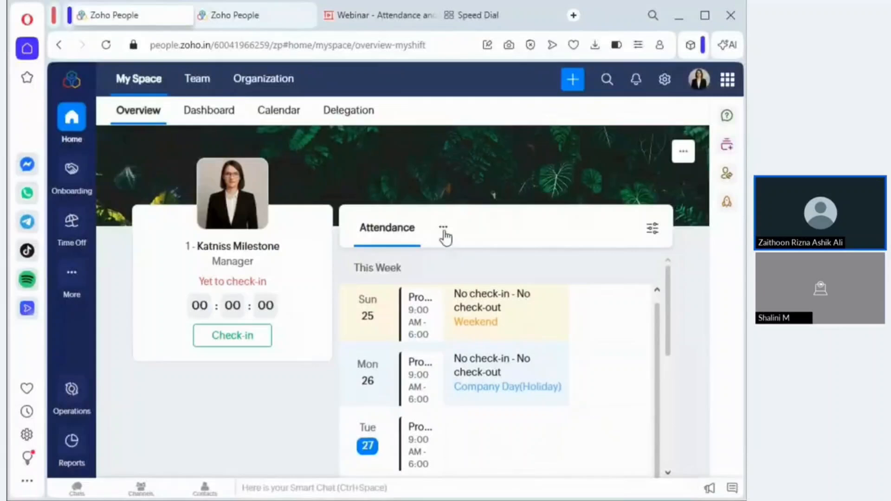
# Step: Show the Leave section of the My Space overview to view the available and booked leave
pyautogui.click(443, 228)
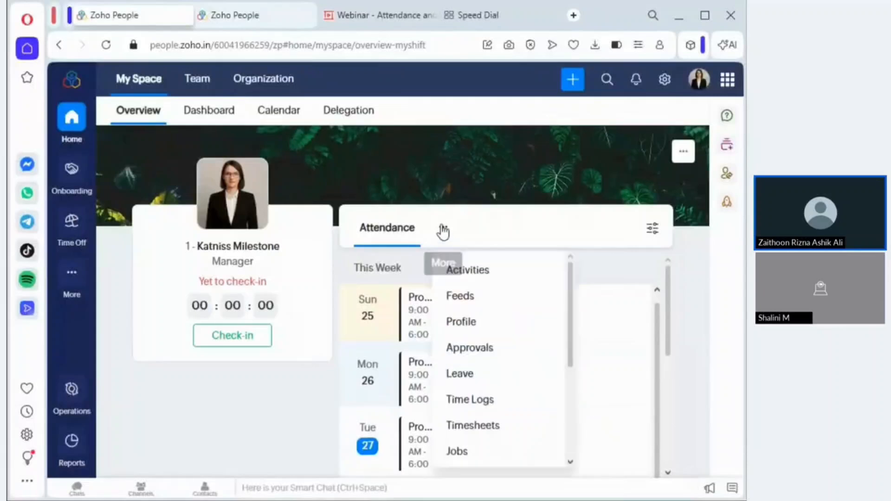
pyautogui.click(492, 381)
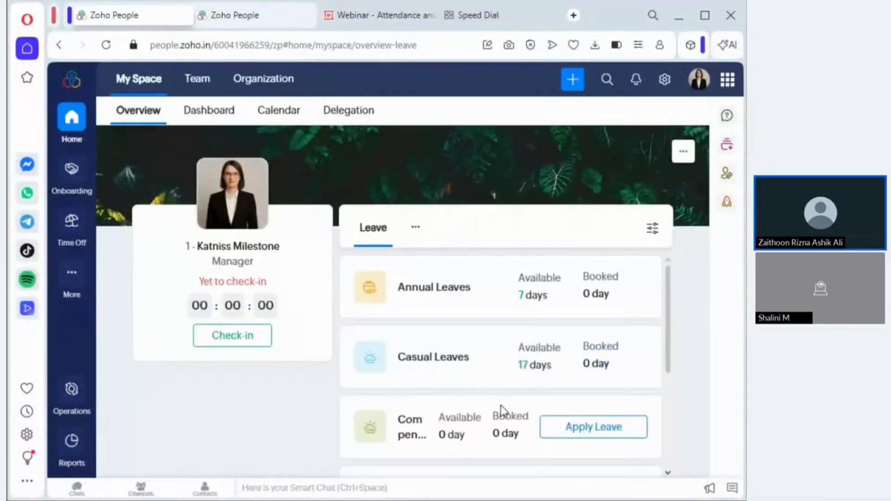
pyautogui.moveTo(606, 377)
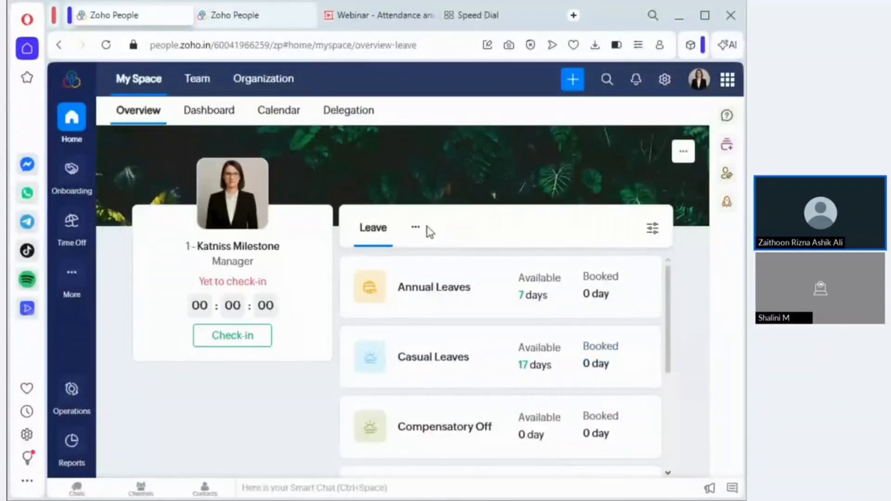
# Step: Show the HR Help Desk section of the My Space overview
pyautogui.click(415, 229)
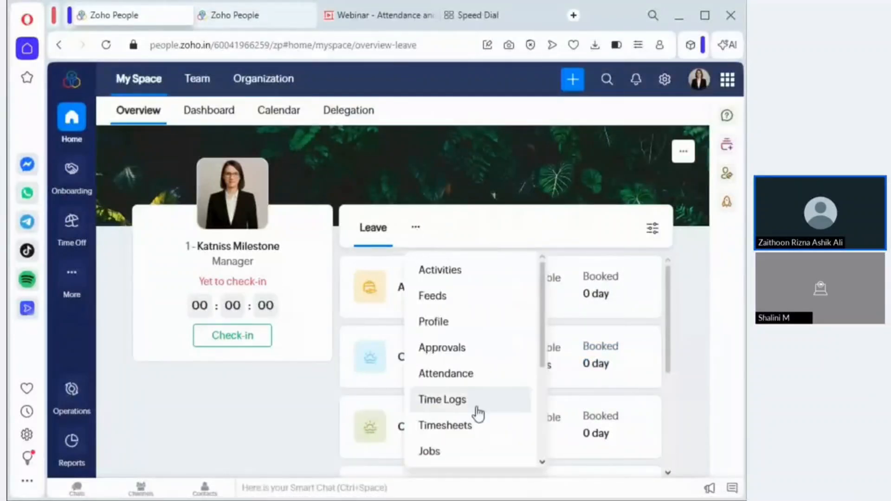
pyautogui.scroll(-3, 478, 413)
pyautogui.scroll(-1, 478, 413)
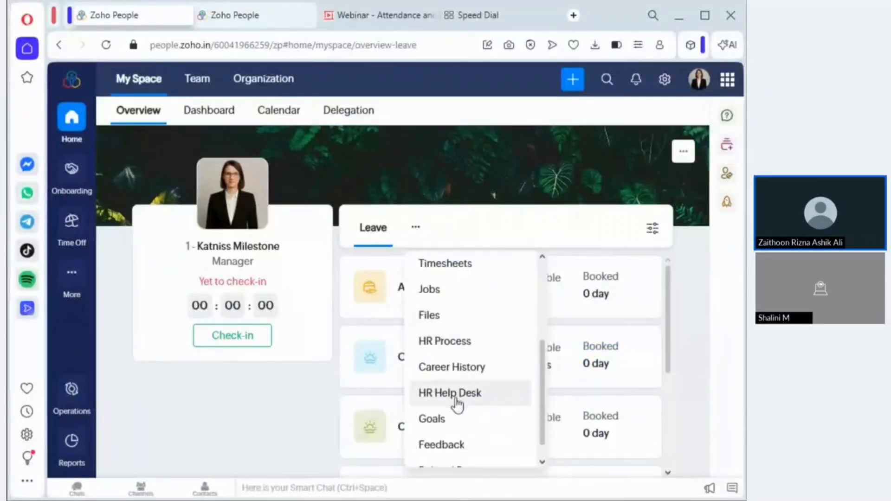
pyautogui.click(448, 393)
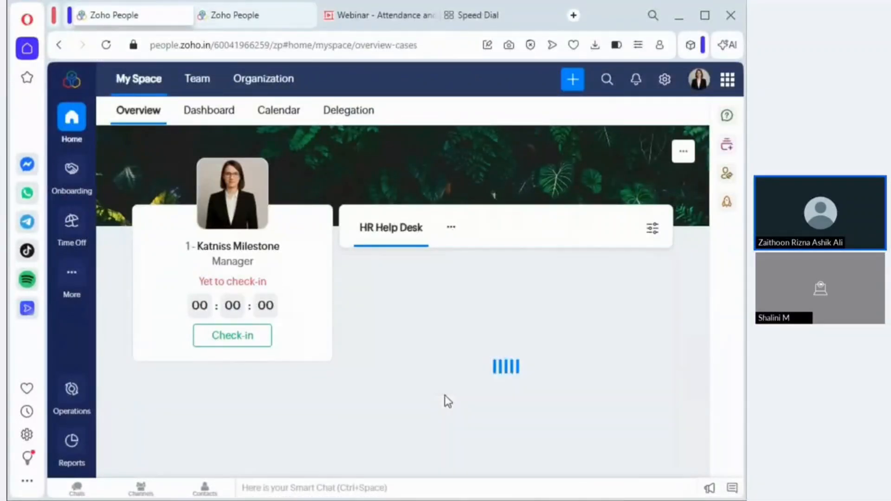
# Step: Show the Approvals section of the My Space overview
pyautogui.click(450, 230)
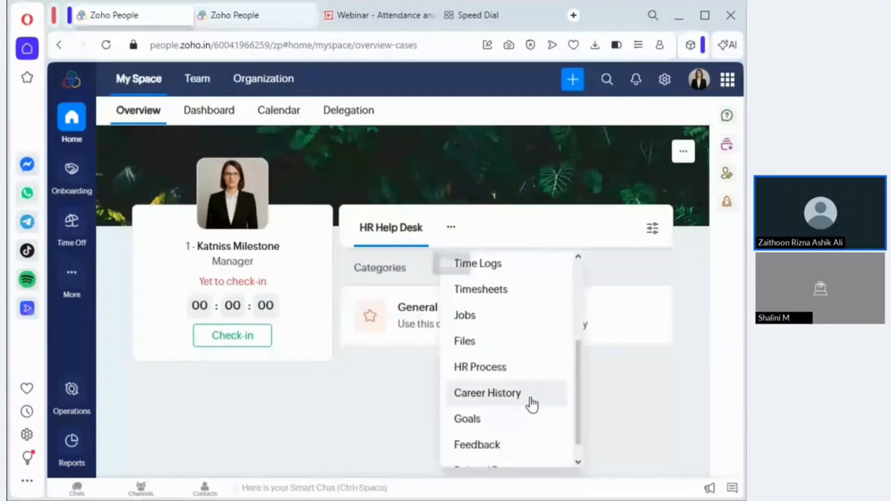
pyautogui.scroll(2, 530, 403)
pyautogui.scroll(2, 530, 395)
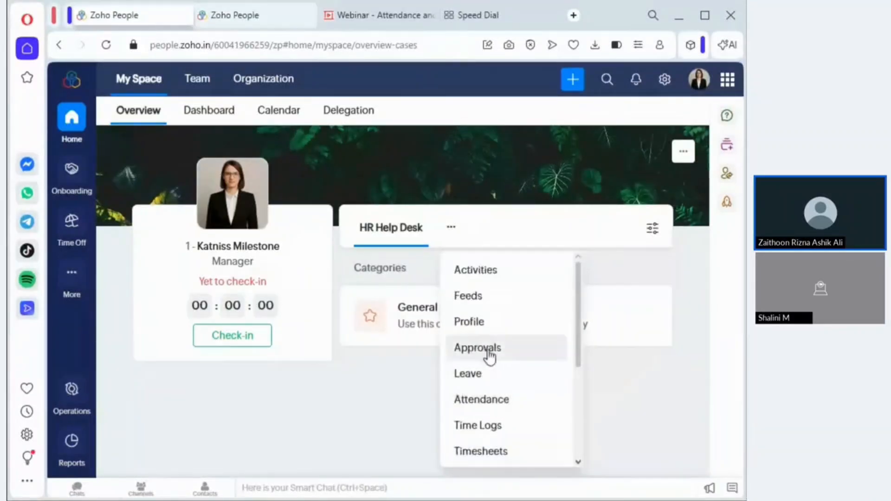
pyautogui.click(520, 356)
pyautogui.click(438, 230)
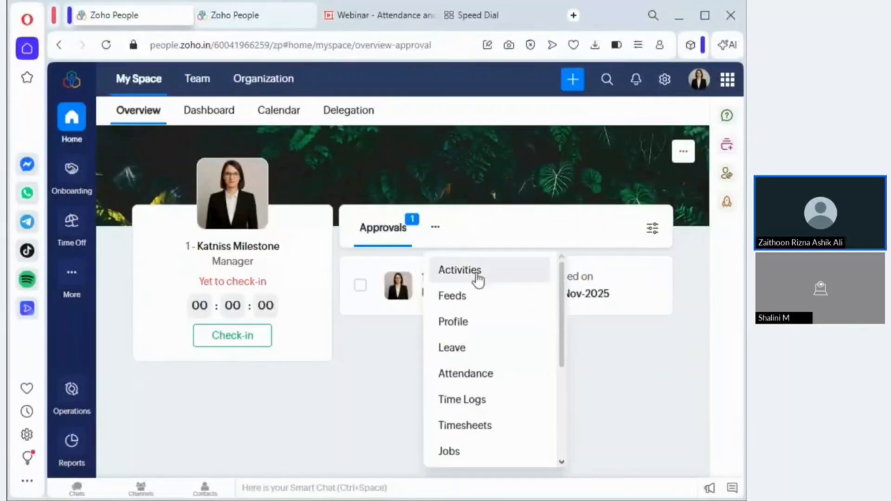
pyautogui.scroll(-4, 494, 308)
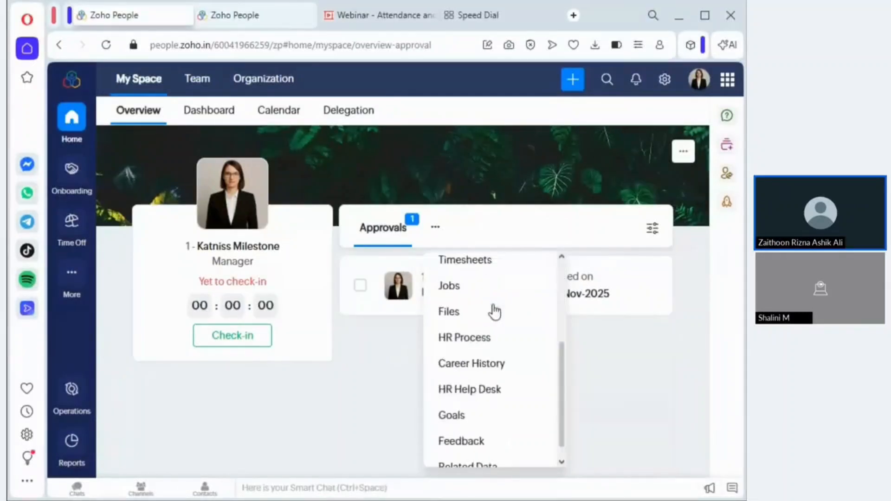
pyautogui.scroll(1, 472, 274)
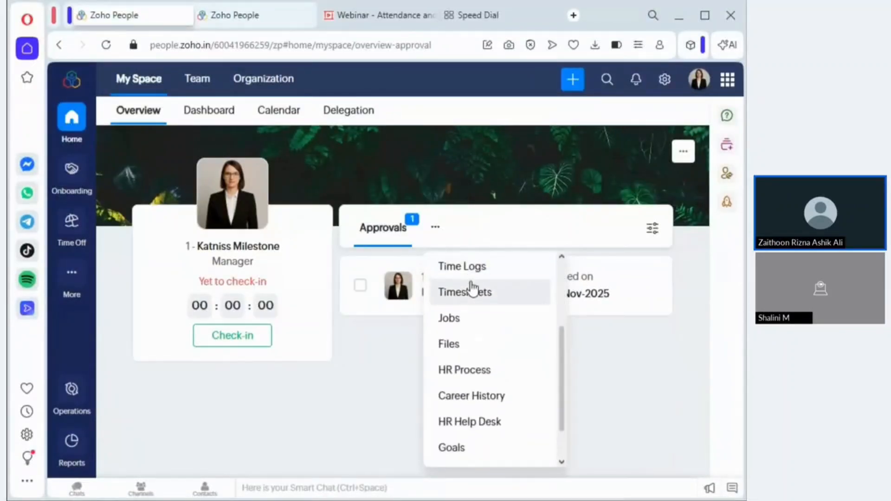
pyautogui.click(341, 383)
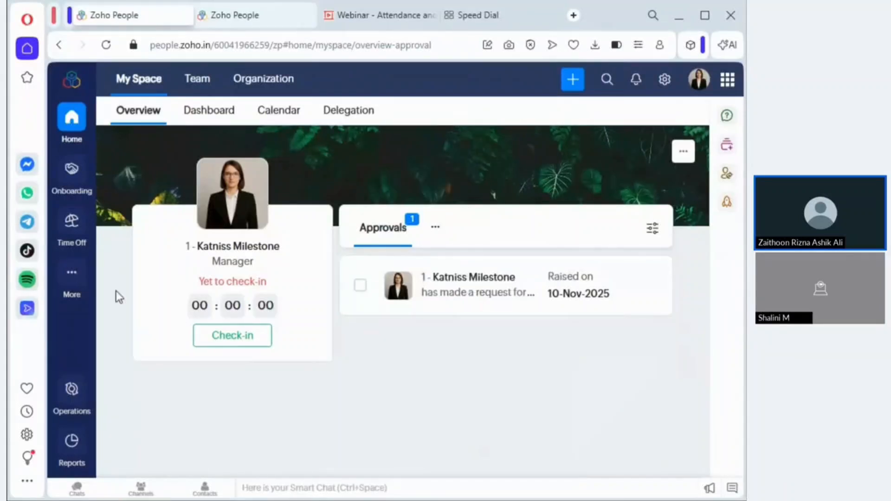
# Step: Open the Attendance service and show the attendance summary for the previous week, 18-Jan-2026 to 24-Jan-2026
pyautogui.click(72, 281)
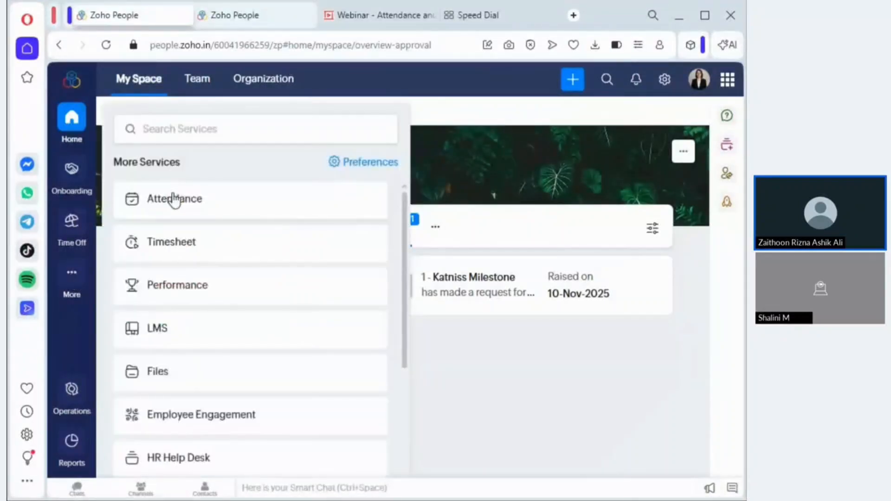
pyautogui.click(172, 199)
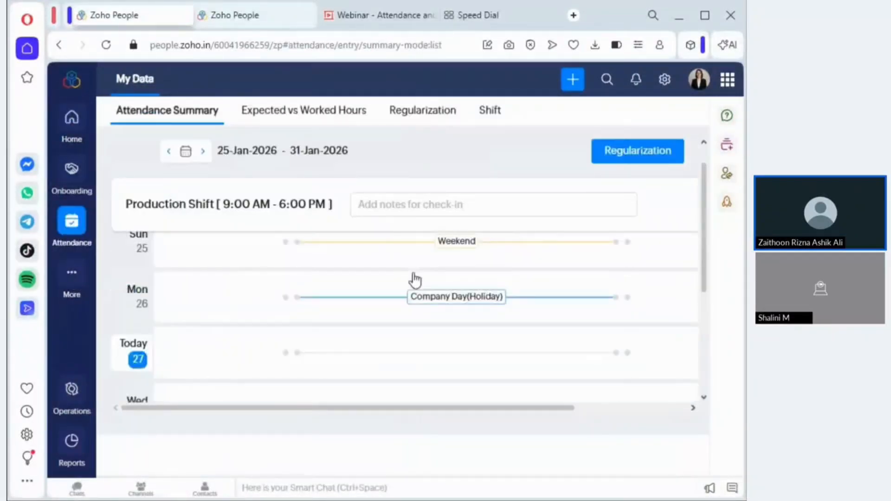
pyautogui.scroll(1, 414, 280)
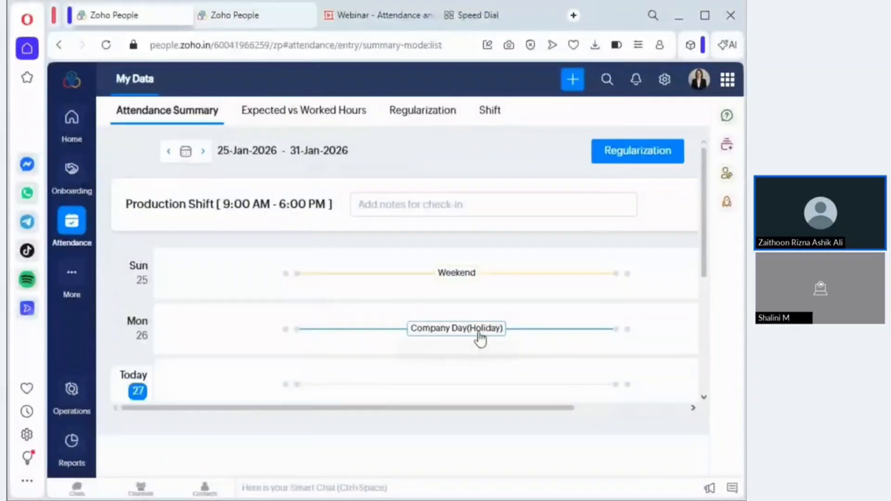
pyautogui.click(169, 152)
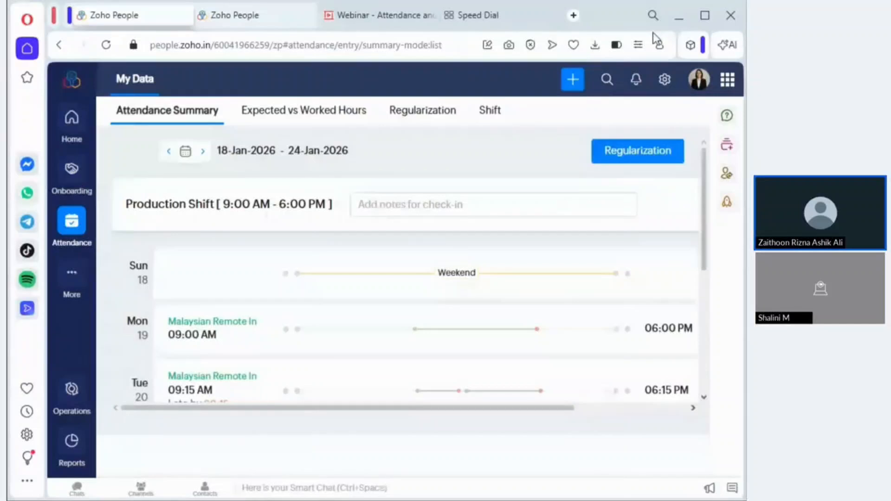
# Step: Maximize the browser window and view the attendance summary in the tabular and calendar views, examining the January 2026 calendar
pyautogui.click(708, 16)
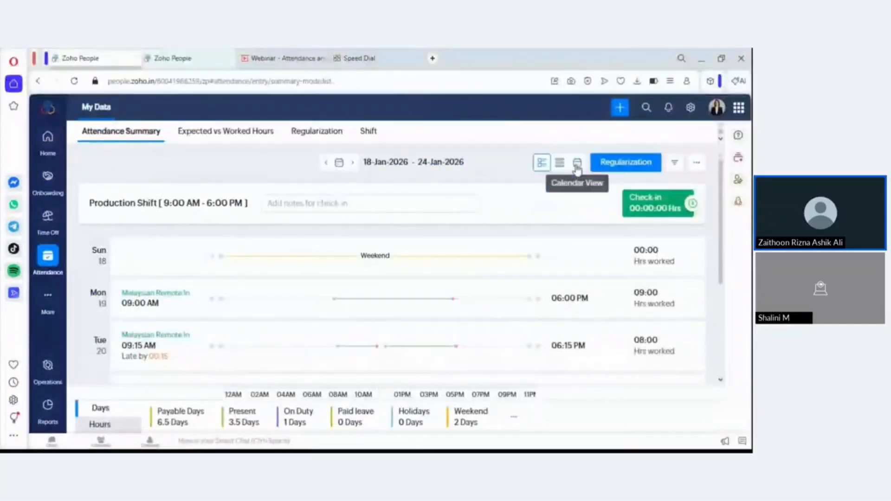
pyautogui.click(561, 164)
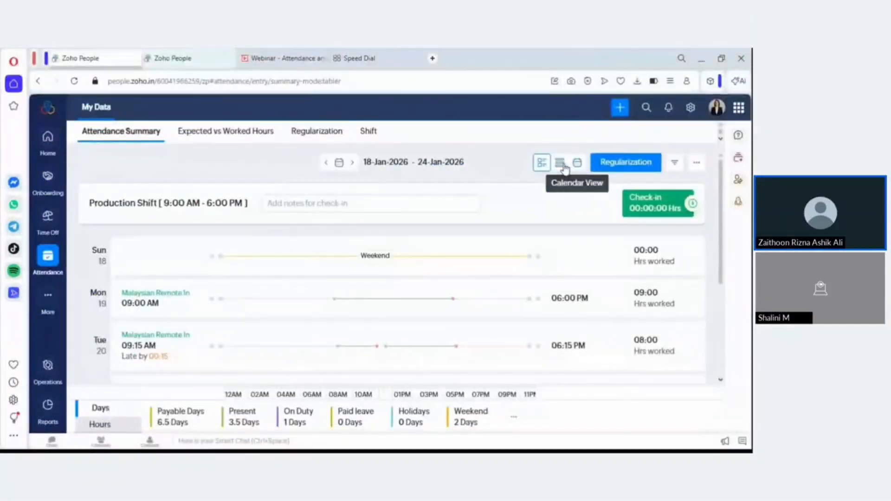
pyautogui.click(576, 164)
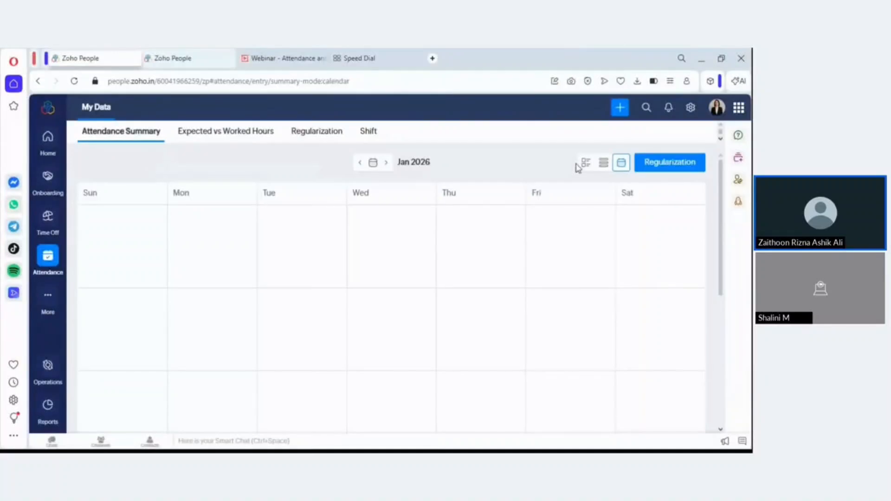
pyautogui.scroll(-4, 401, 337)
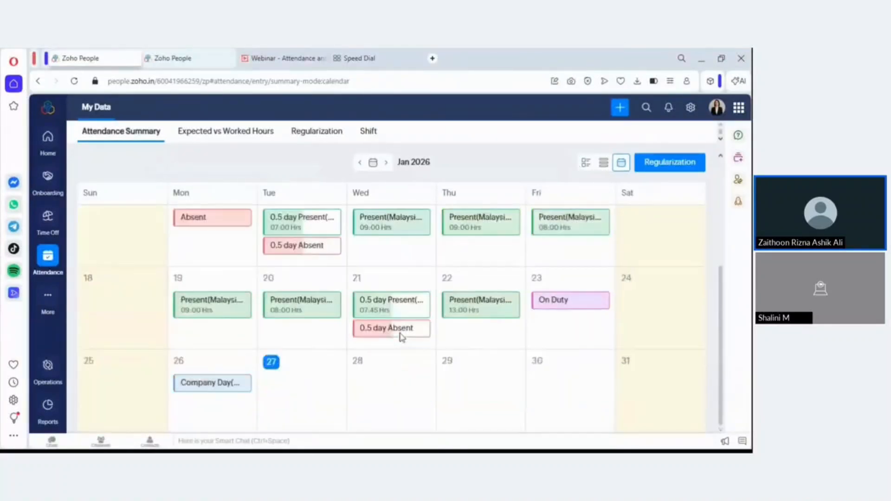
pyautogui.scroll(4, 401, 336)
# Step: Return the attendance summary to the timeline list view and inspect the check-in and check-out details for Monday, 19 Jan 2026
pyautogui.click(587, 163)
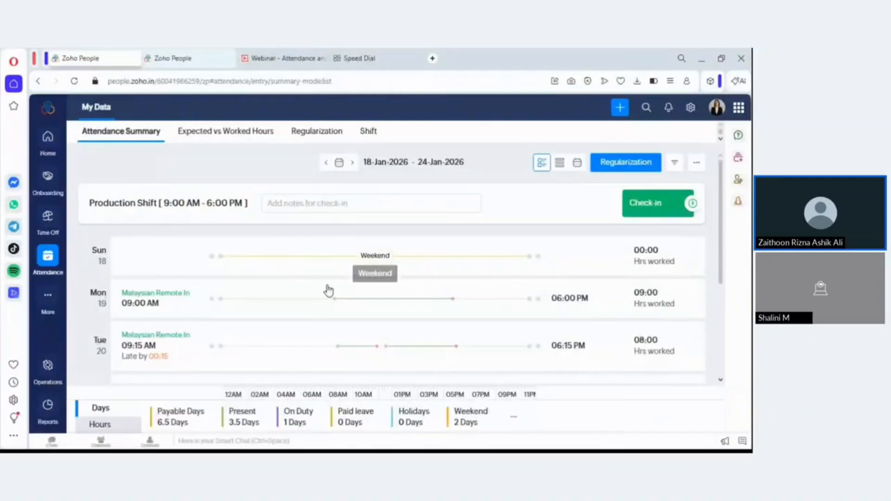
pyautogui.click(422, 307)
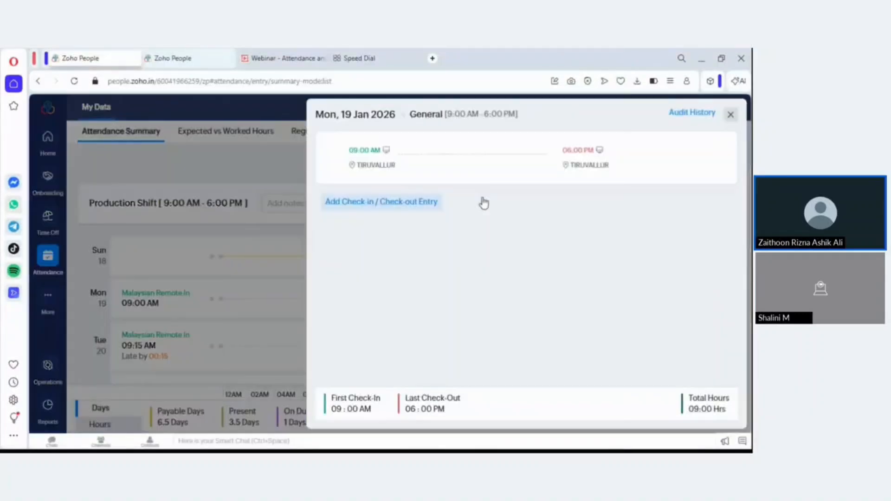
pyautogui.click(731, 114)
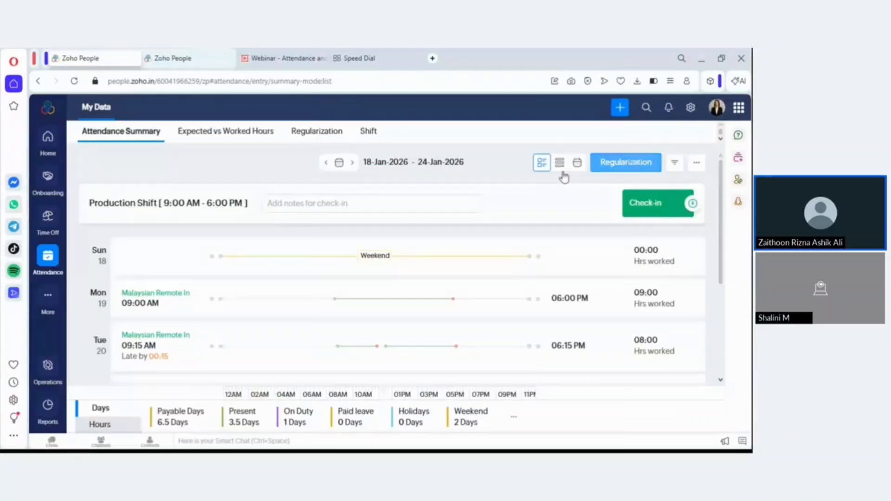
# Step: View the Expected vs Worked Hours page, and review the Regularization page's request status options
pyautogui.click(224, 138)
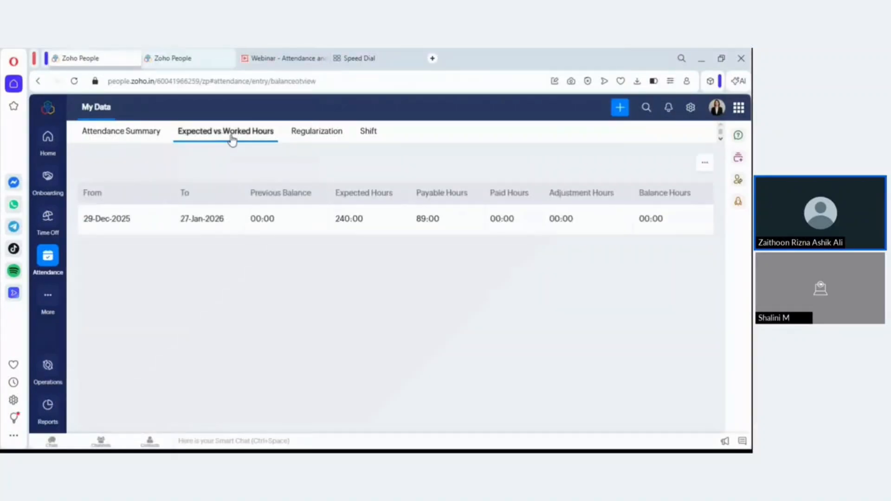
pyautogui.click(329, 138)
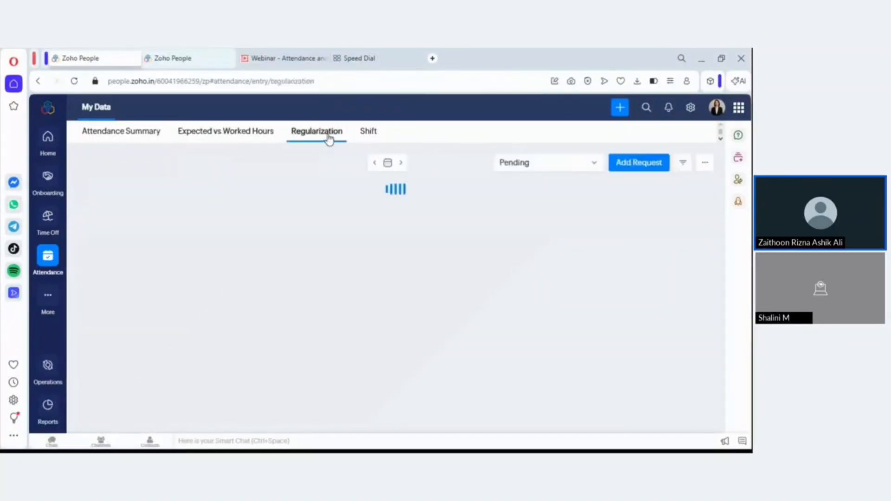
pyautogui.click(592, 163)
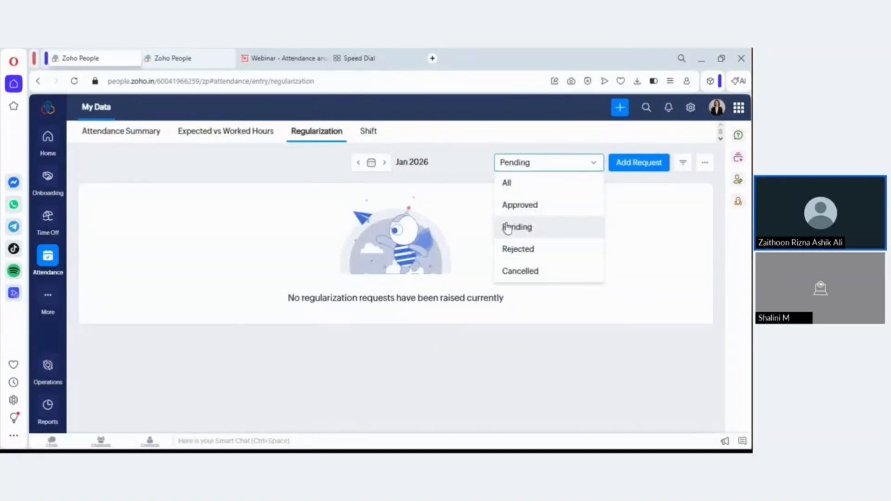
pyautogui.click(444, 139)
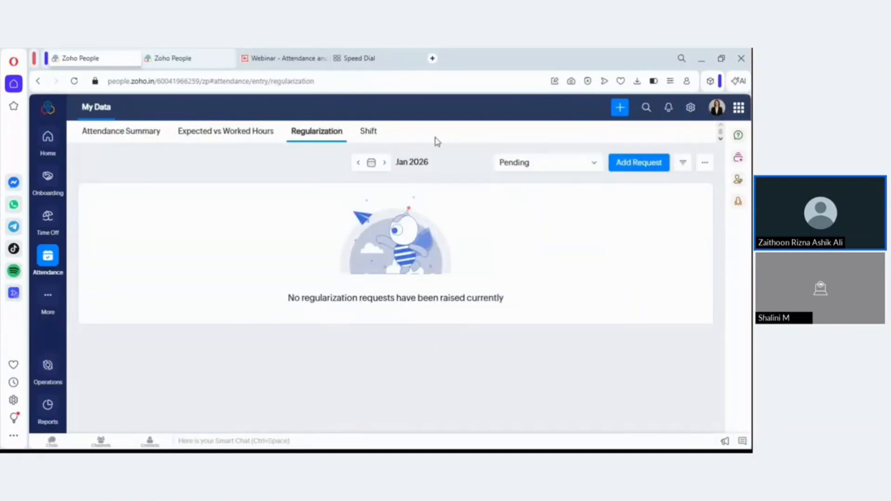
# Step: Open the Shift page and look through the weekly shift schedule
pyautogui.click(366, 137)
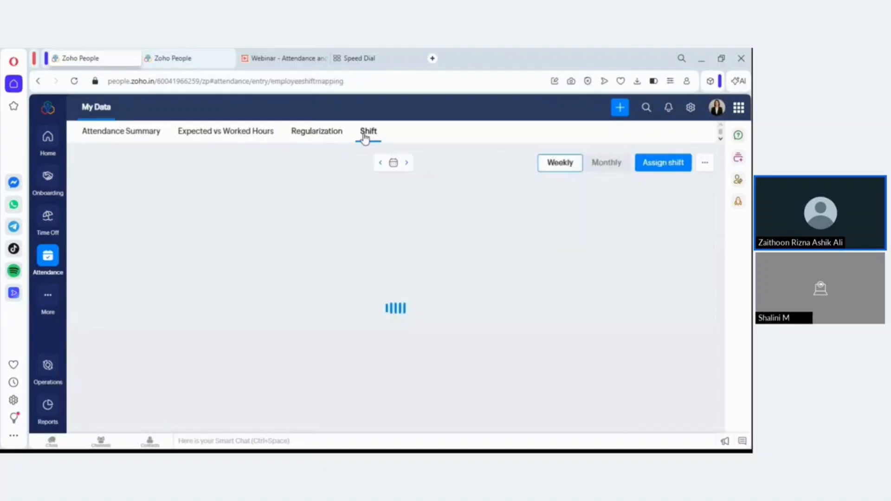
pyautogui.scroll(-2, 531, 227)
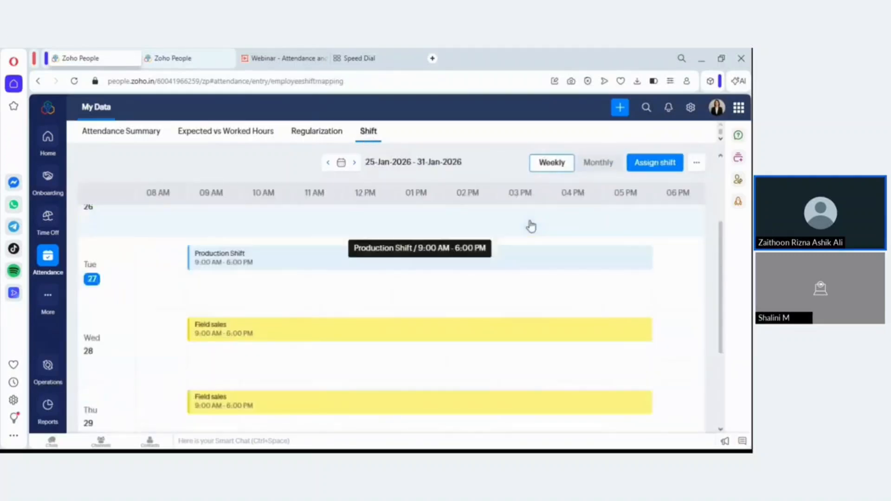
# Step: Look through the rest of the weekly shift schedule and return to the Attendance Summary
pyautogui.scroll(-3, 531, 226)
pyautogui.scroll(5, 530, 225)
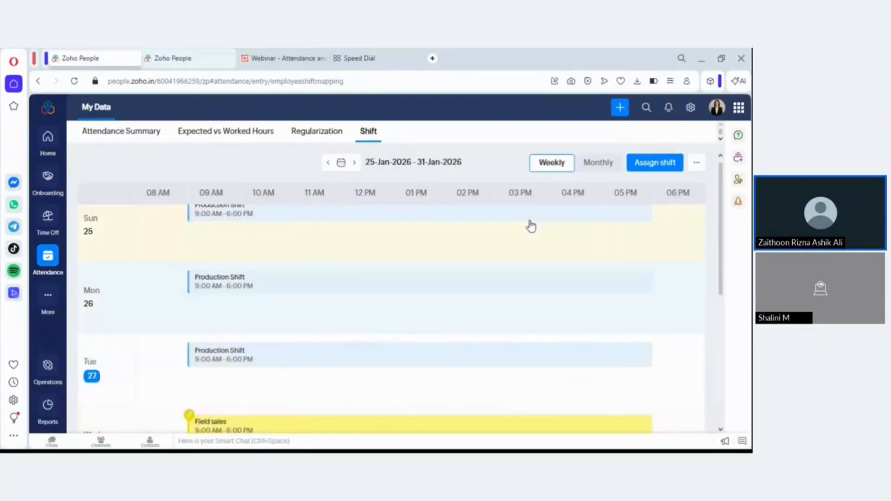
pyautogui.click(116, 133)
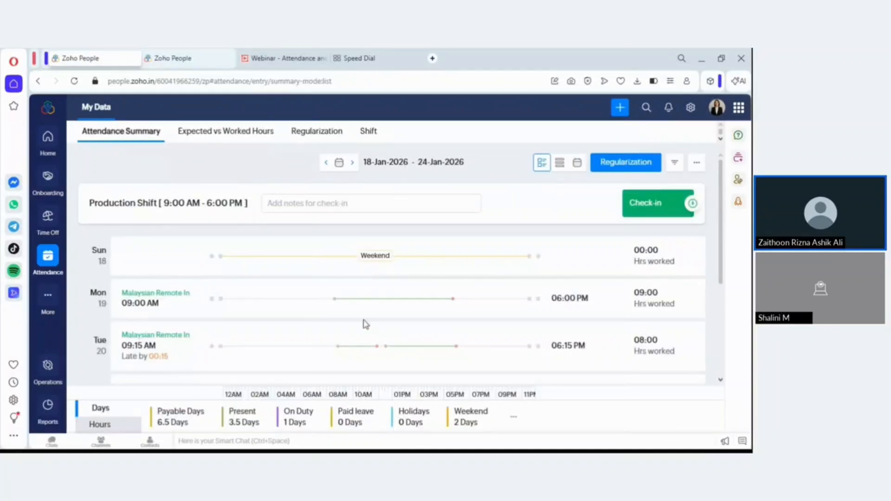
# Step: Open the Attendance service settings and view the Specific Policies configuration
pyautogui.click(691, 109)
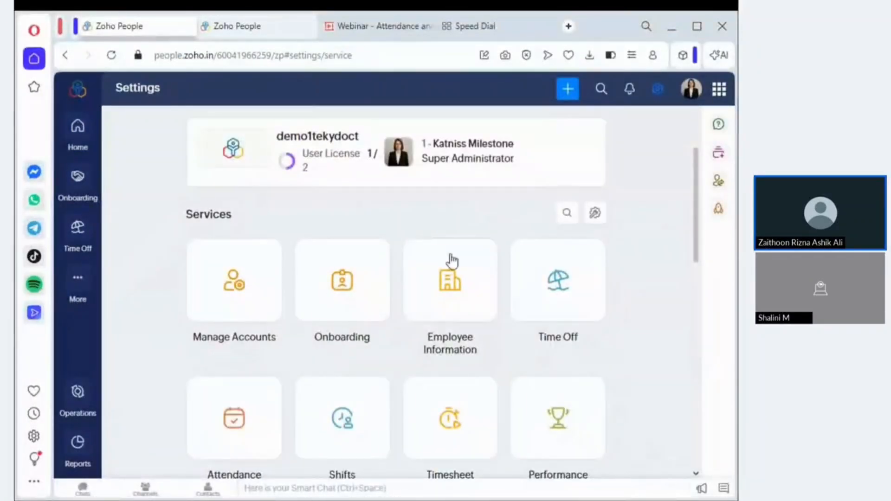
pyautogui.scroll(-1, 370, 228)
pyautogui.scroll(-1, 370, 229)
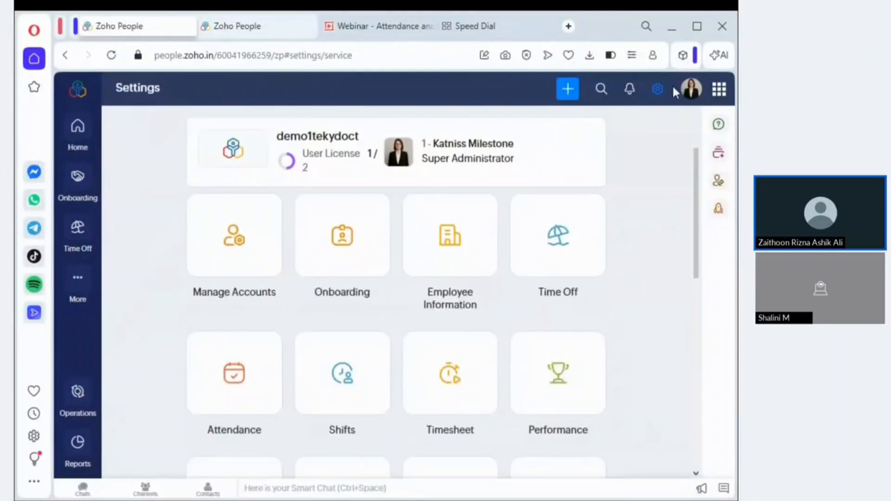
pyautogui.click(232, 389)
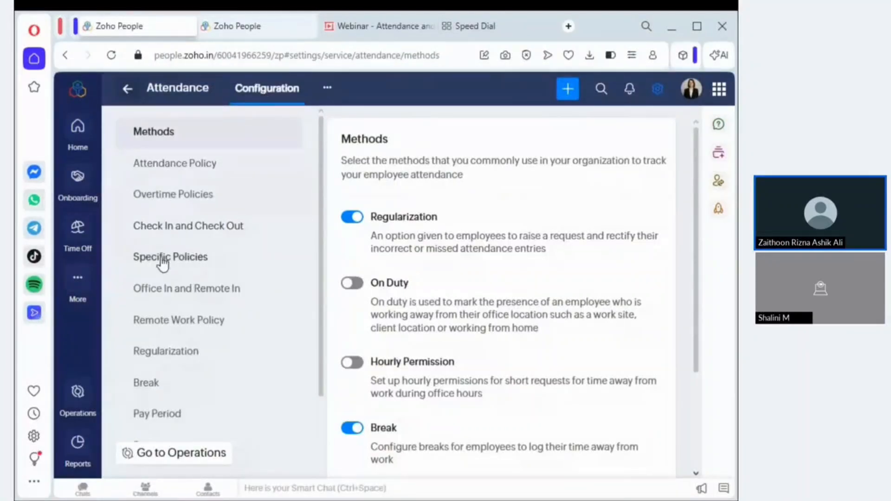
pyautogui.click(184, 258)
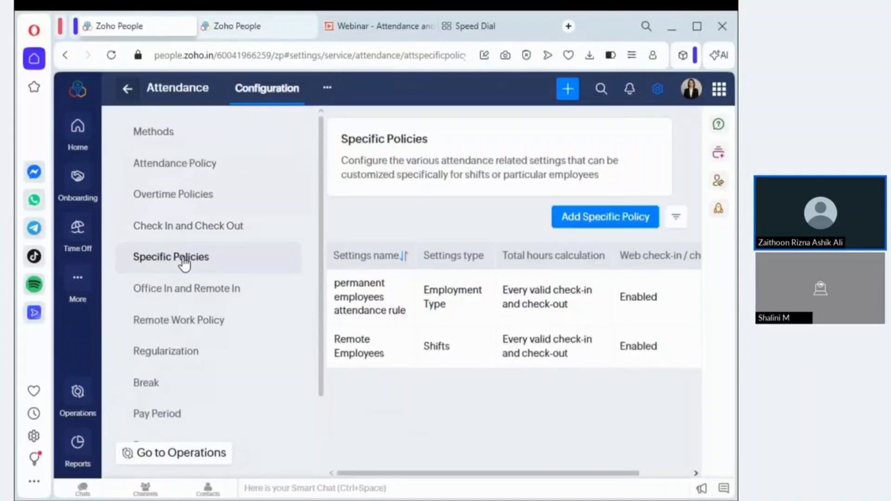
# Step: In the Regularization settings, make regularization entries replace the existing first check-in / last check-out entry
pyautogui.click(176, 357)
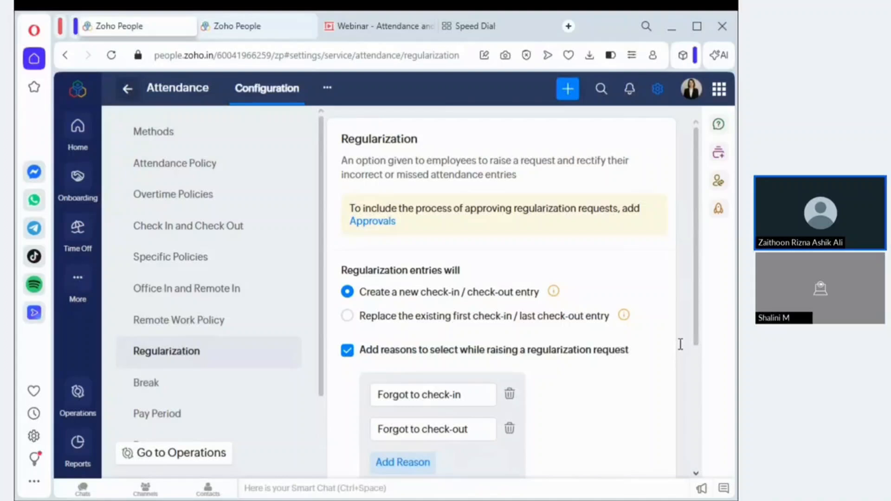
pyautogui.click(348, 315)
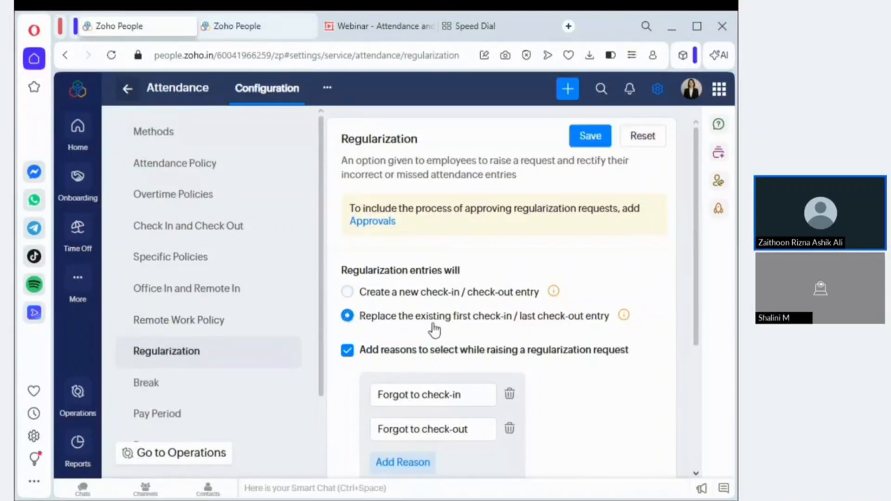
# Step: Add "System error" as a selectable regularization reason, leaving no empty reason row
pyautogui.scroll(-1, 676, 298)
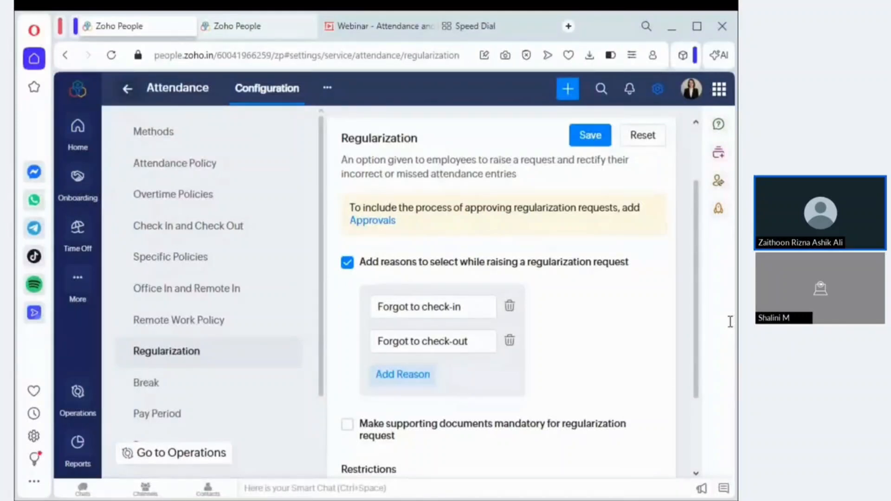
pyautogui.click(401, 374)
pyautogui.click(401, 375)
pyautogui.write('S')
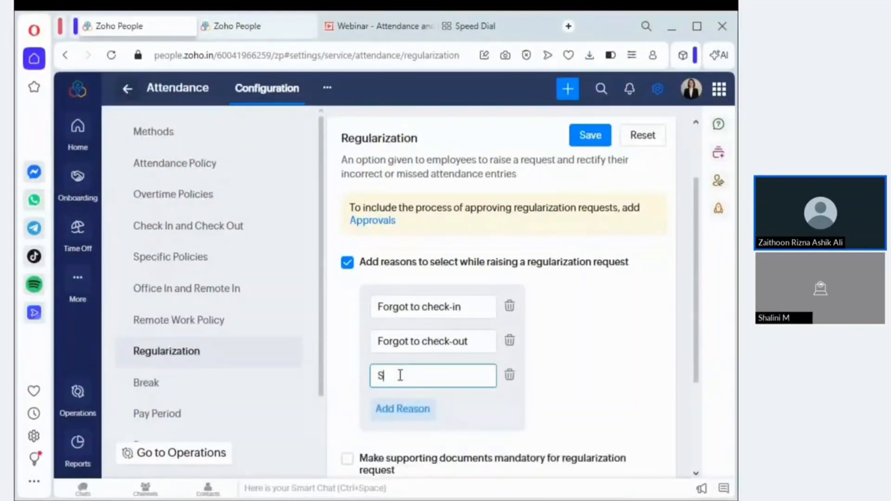
pyautogui.write('ystem error')
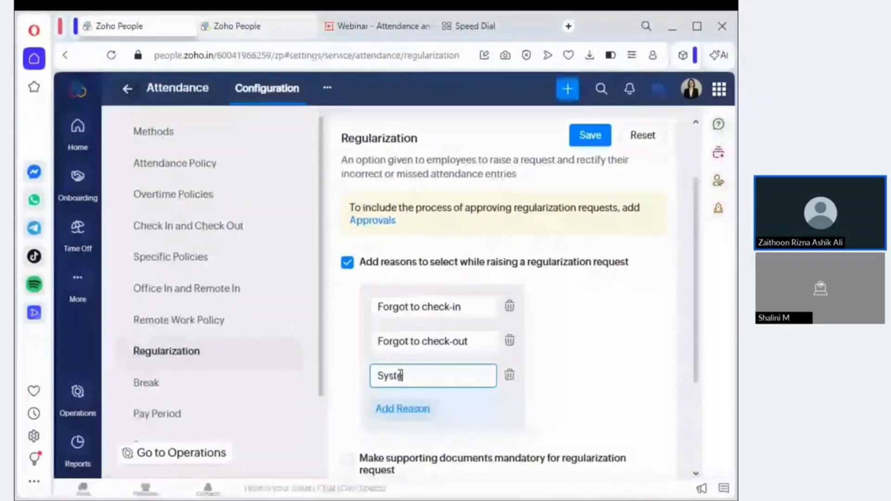
pyautogui.click(409, 409)
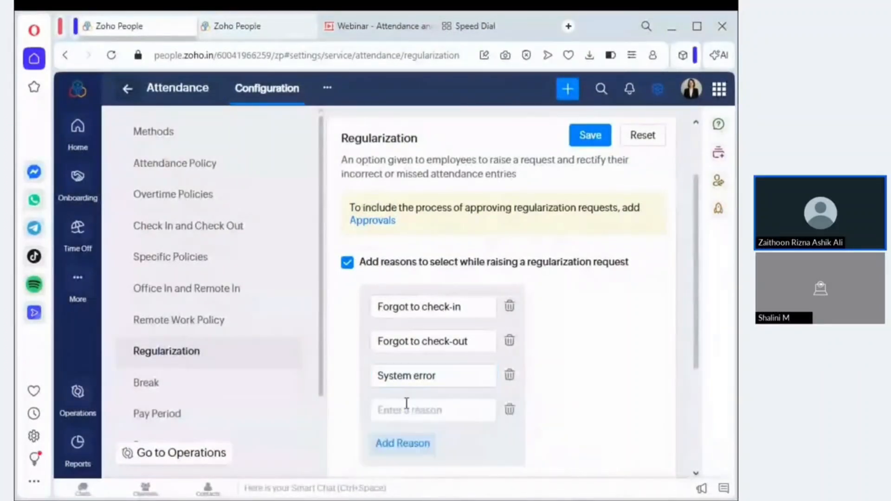
pyautogui.click(510, 409)
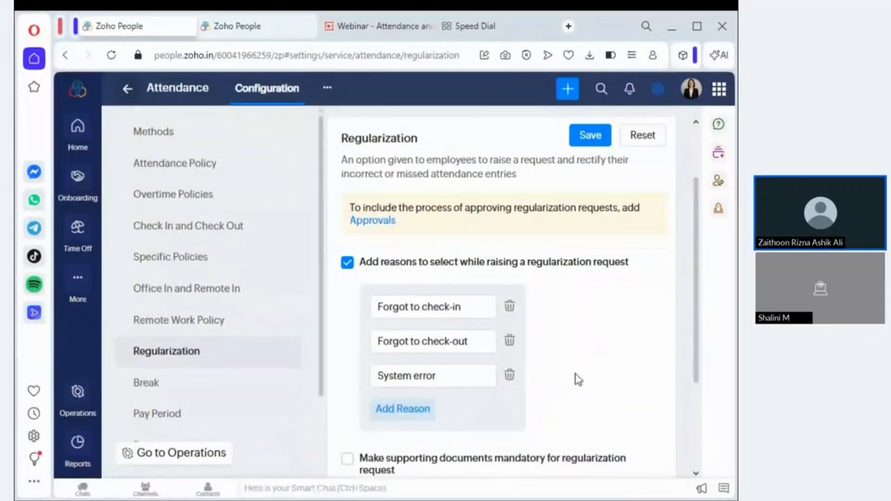
# Step: Enable the restriction on how soon regularization requests can be raised and set it to 3 days from the date
pyautogui.scroll(-3, 578, 380)
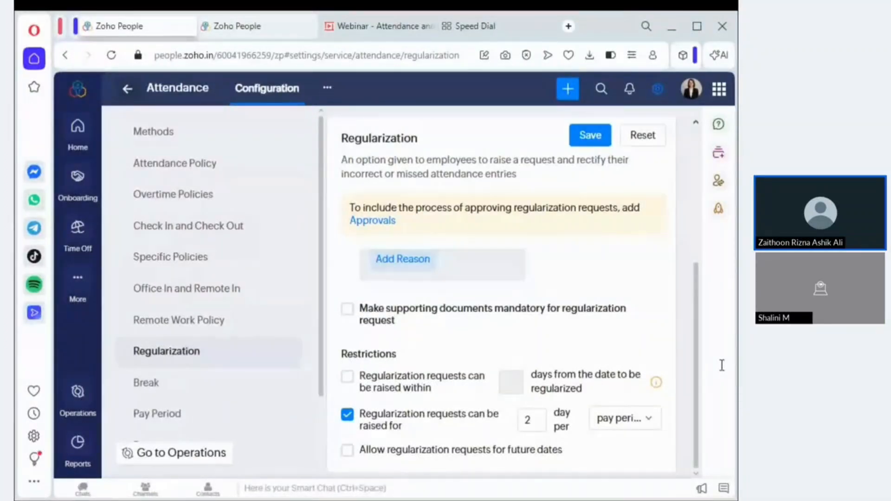
pyautogui.click(346, 378)
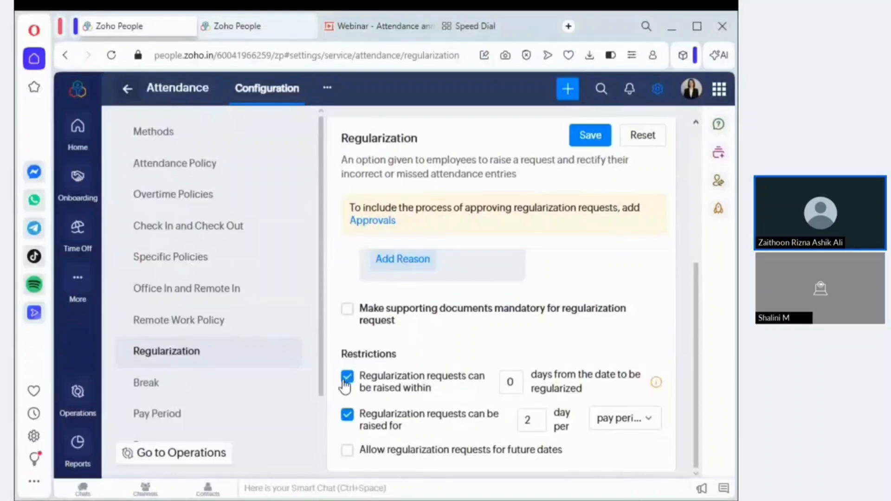
pyautogui.click(516, 385)
pyautogui.press('BackSpace')
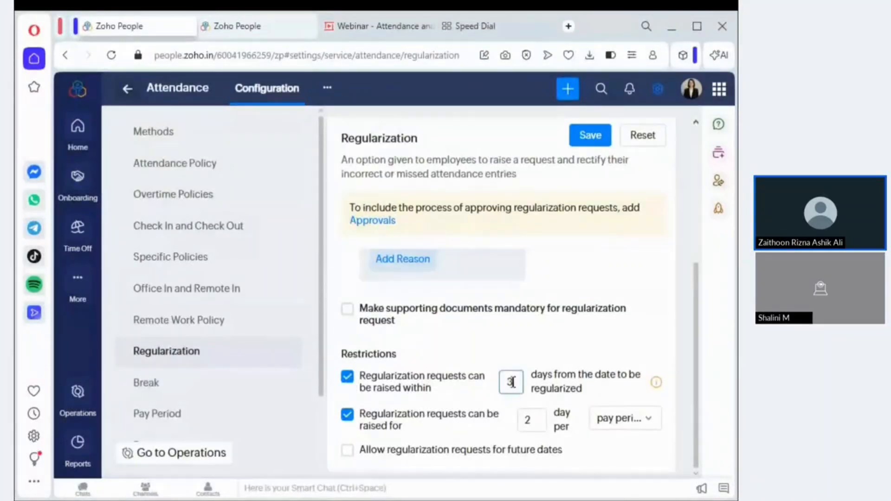
pyautogui.write('3')
pyautogui.press('Tab')
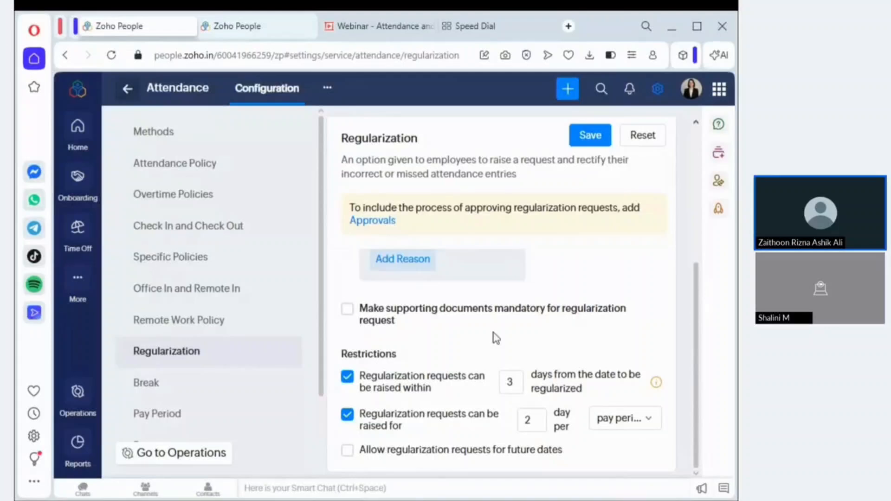
pyautogui.click(647, 418)
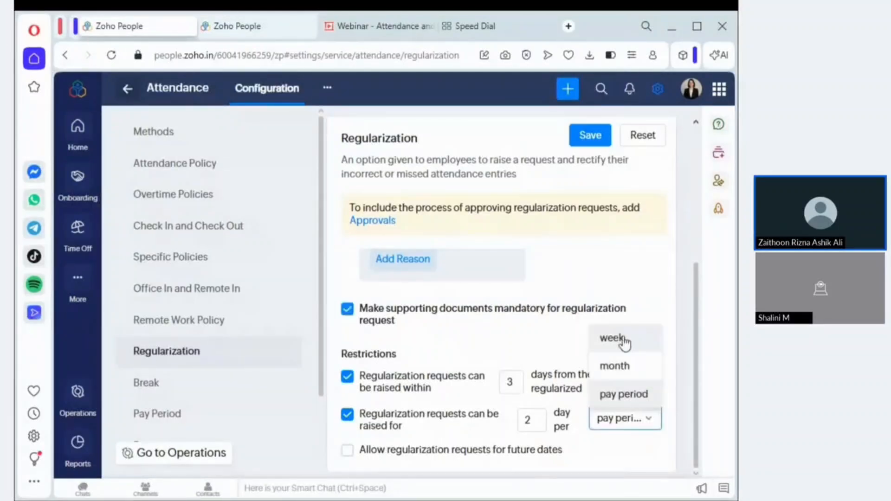
pyautogui.click(349, 311)
pyautogui.click(348, 310)
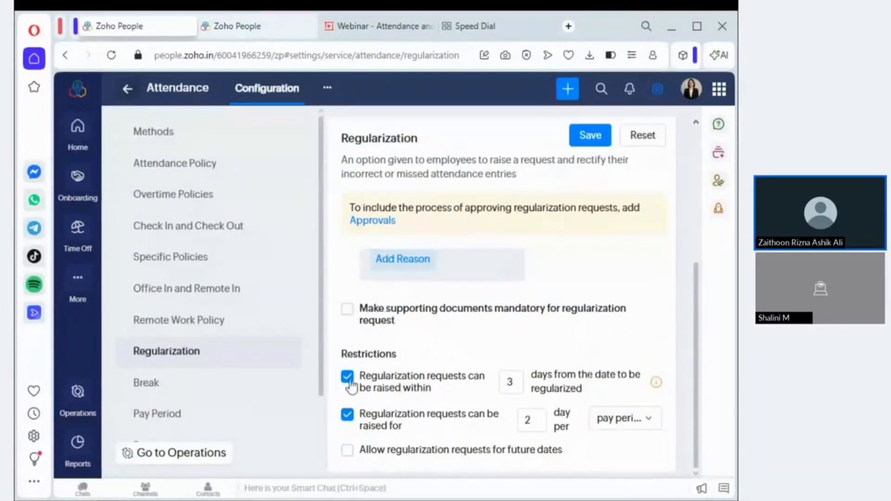
# Step: Turn off the limit on regularization days per pay period and save the regularization settings
pyautogui.click(347, 414)
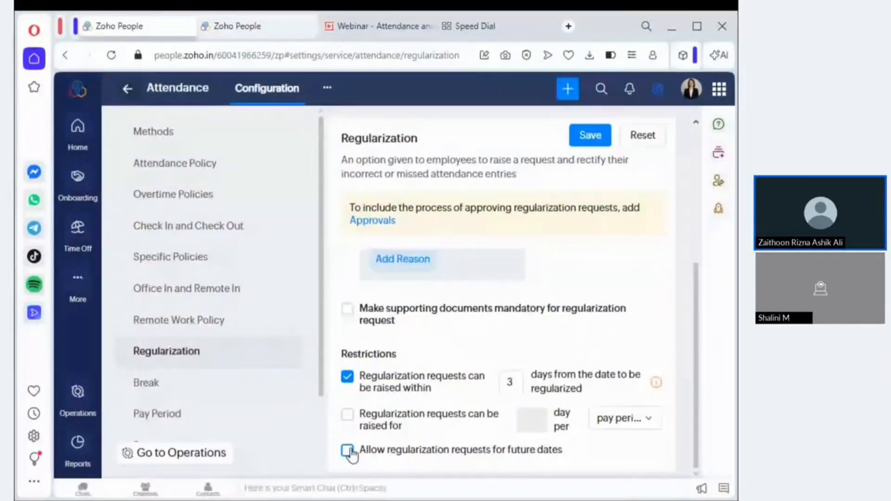
pyautogui.click(641, 139)
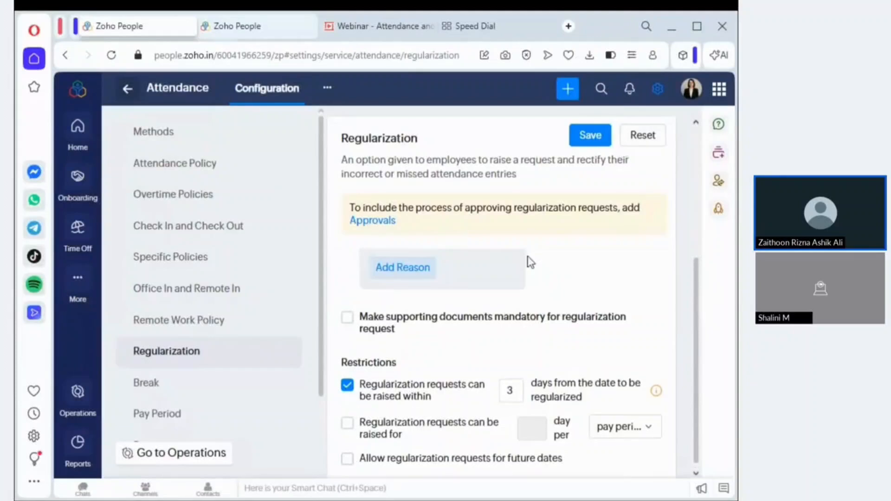
pyautogui.click(585, 137)
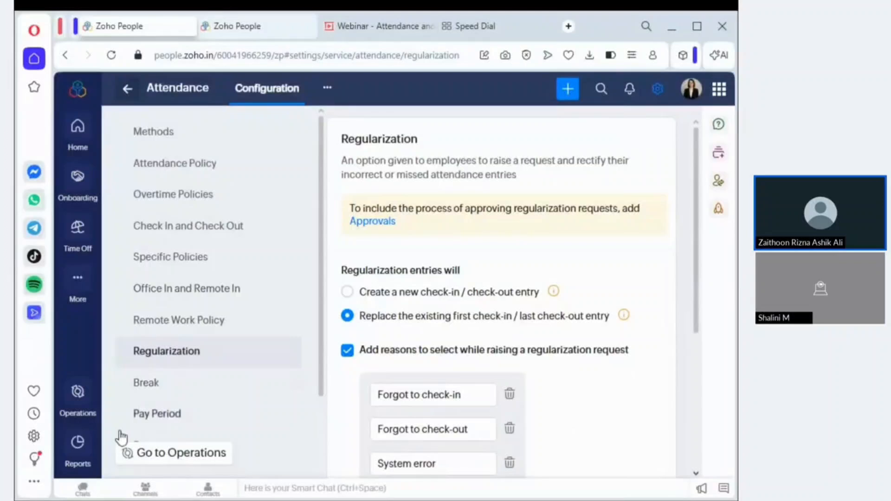
# Step: View the Break configuration, examining the Tea Break's columns and the filter options for type, mode and shifts
pyautogui.click(145, 387)
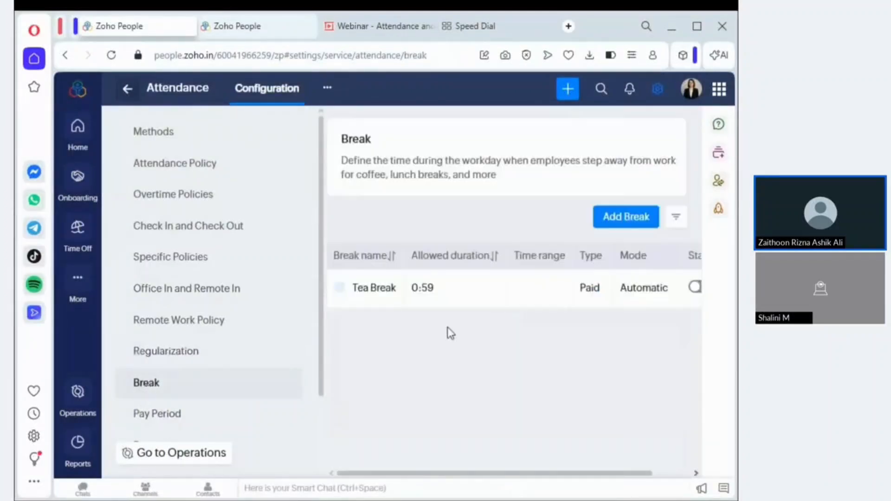
pyautogui.hscroll(3, 556, 330)
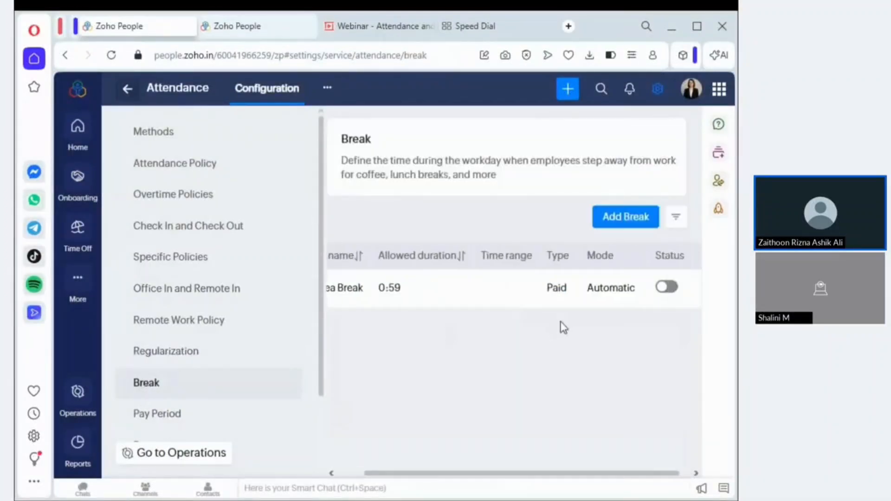
pyautogui.hscroll(1, 648, 282)
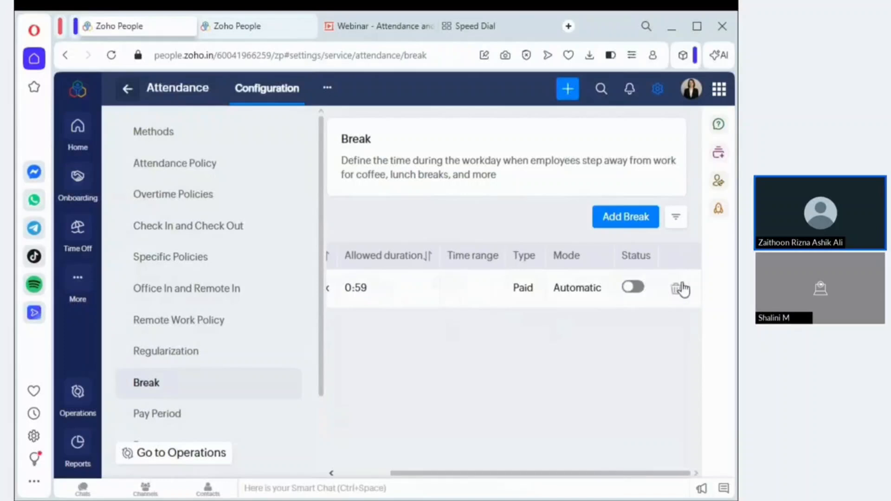
pyautogui.hscroll(-1, 678, 275)
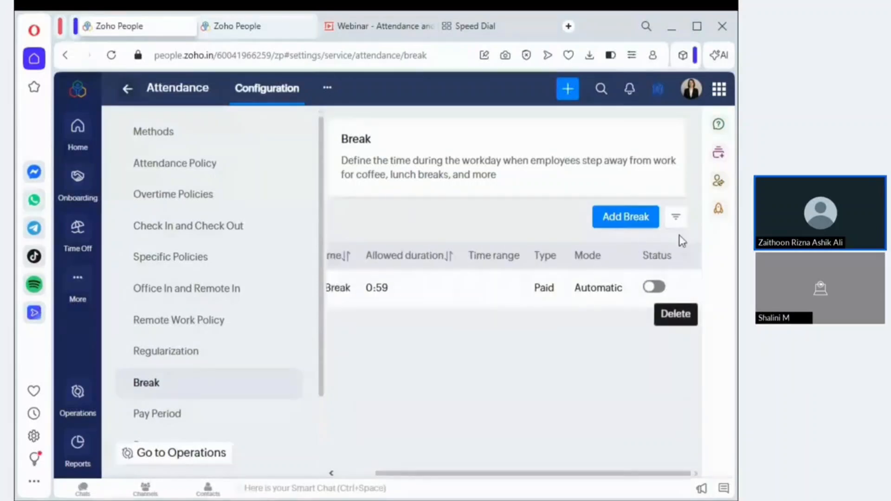
pyautogui.click(676, 216)
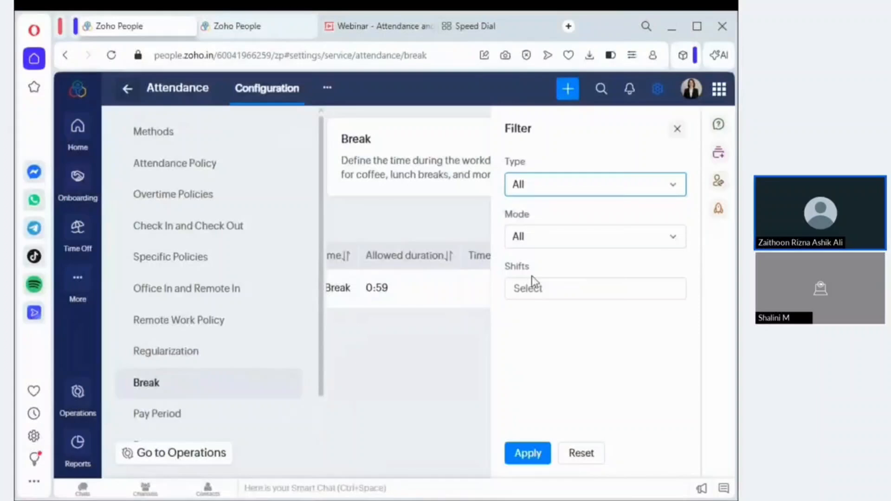
pyautogui.click(677, 129)
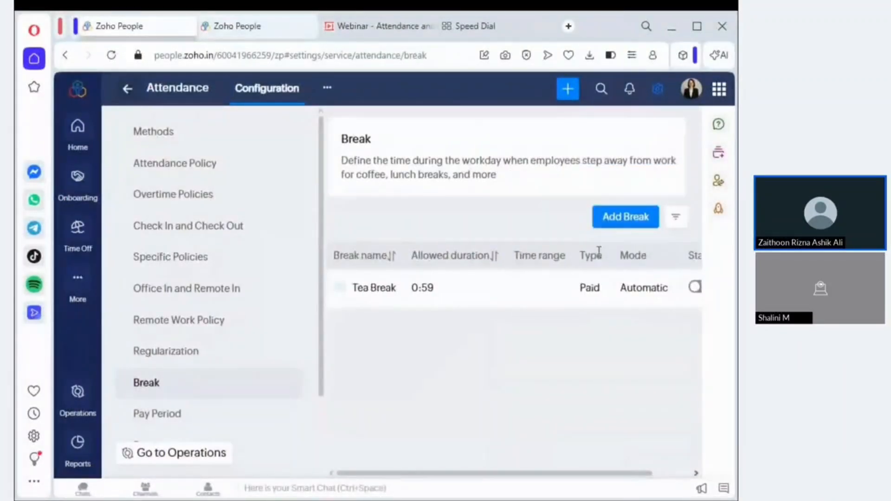
# Step: Start a new break named "Lunch Break for sales employees" with a bright yellow color and the serving-dish icon
pyautogui.click(633, 227)
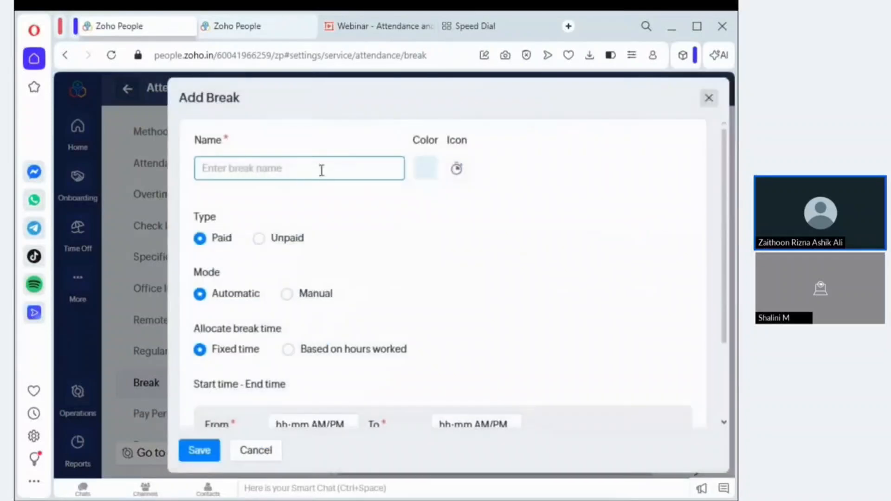
pyautogui.write('Lunch Break for sales employees')
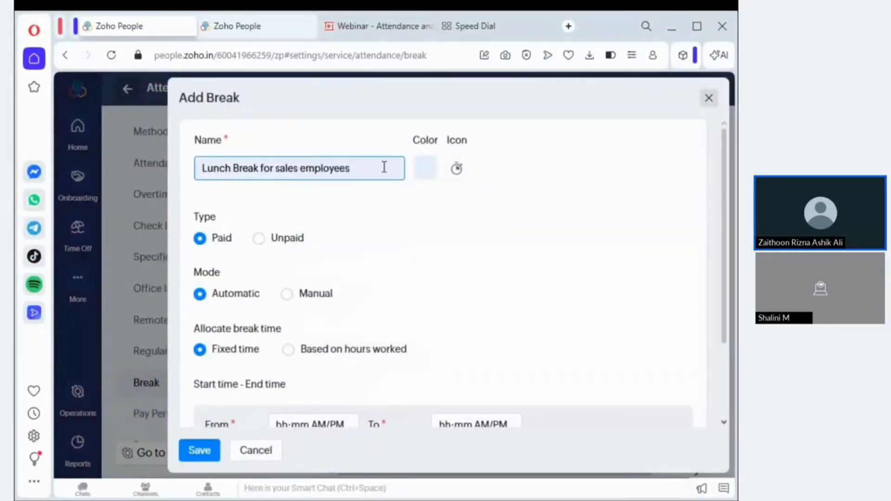
pyautogui.click(433, 170)
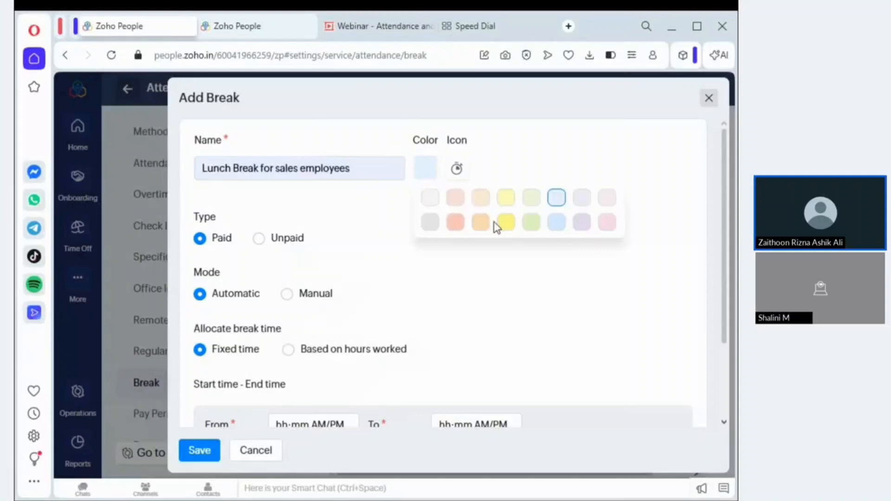
pyautogui.click(506, 223)
pyautogui.click(456, 170)
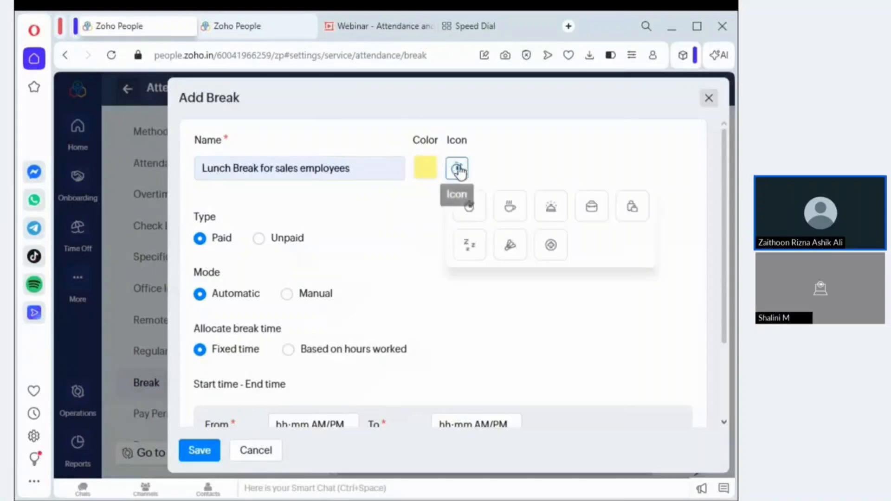
pyautogui.click(562, 201)
# Step: Review the new break's mode, timing and shift fields, and set its type to Unpaid
pyautogui.scroll(-3, 402, 245)
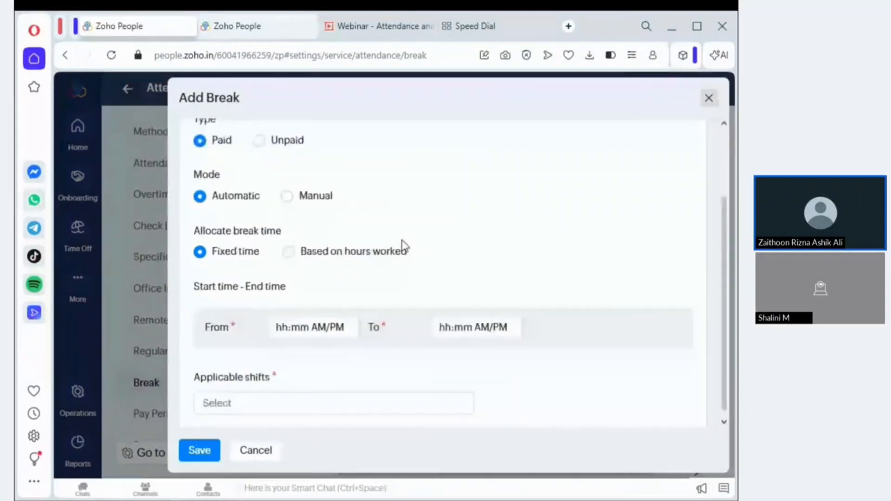
pyautogui.scroll(1, 403, 246)
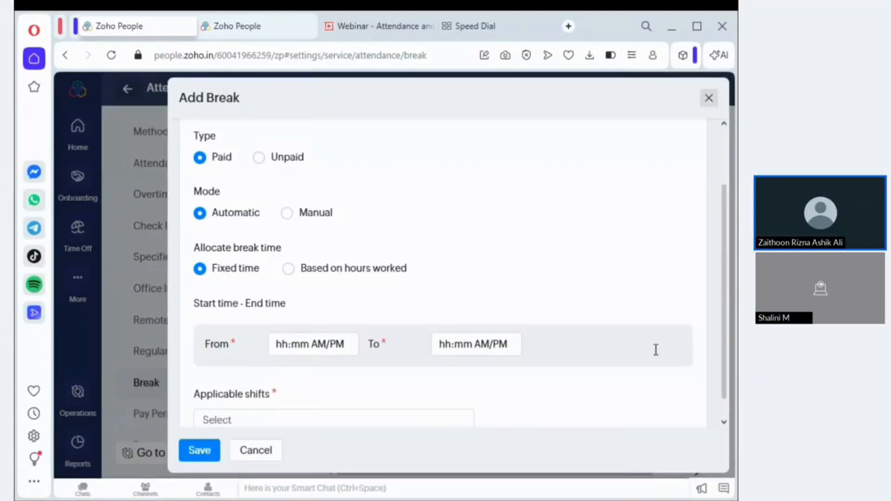
pyautogui.click(259, 157)
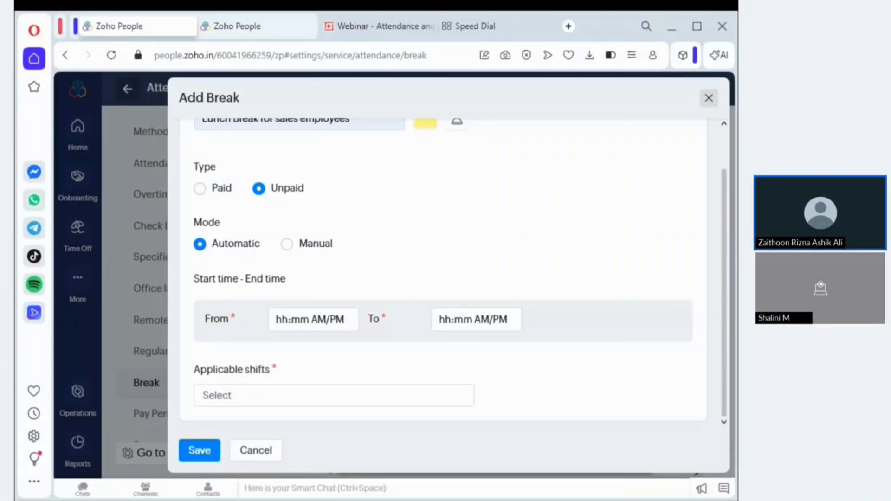
# Step: Set the automatic break's time range from 12:00 PM to 01:00 PM
pyautogui.click(283, 323)
pyautogui.write('12:mm AM')
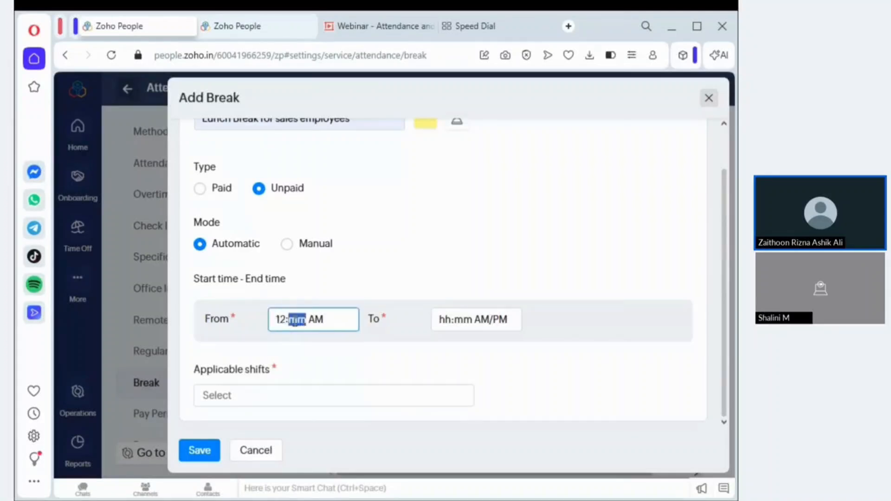
pyautogui.write('00')
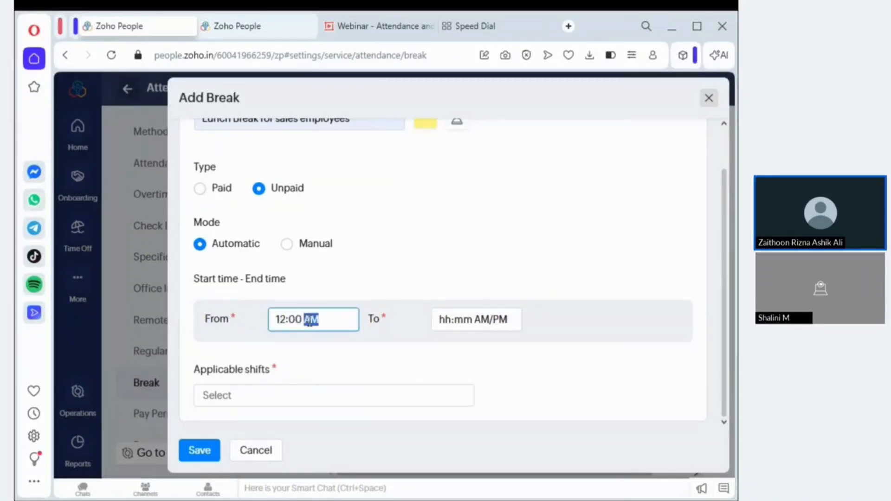
pyautogui.write('p')
pyautogui.click(434, 317)
pyautogui.write('1:mm AM')
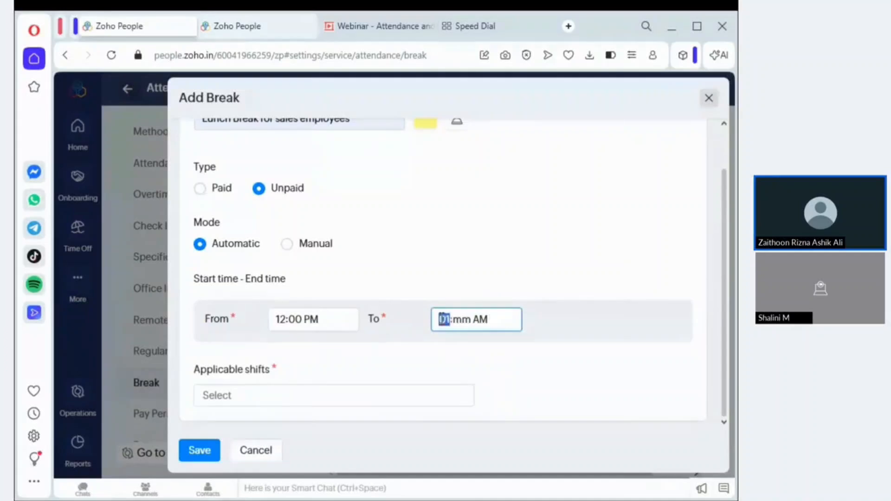
pyautogui.click(464, 321)
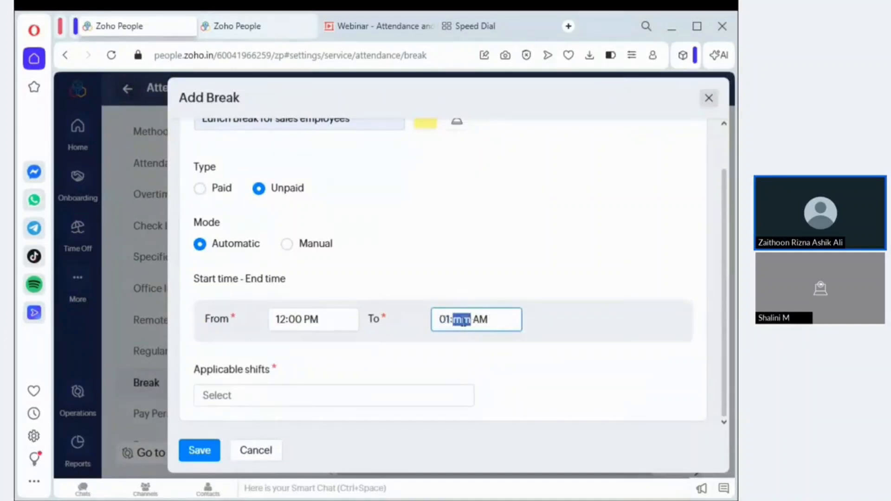
pyautogui.write('00p')
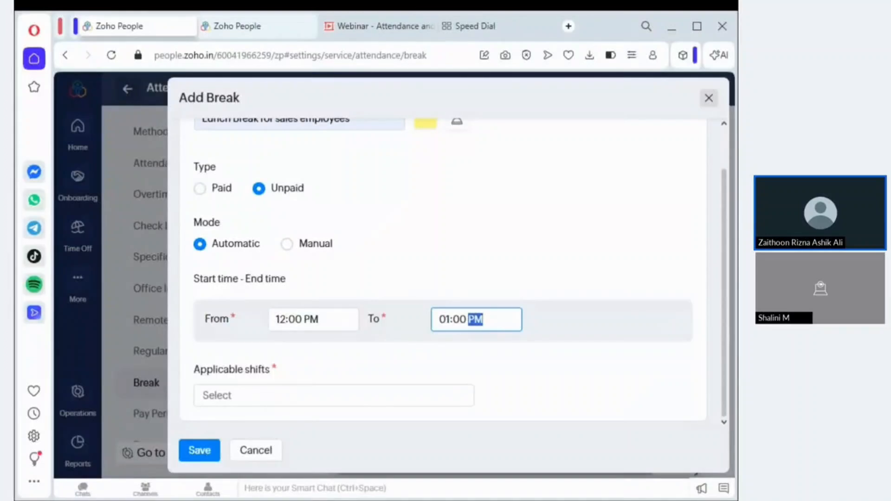
pyautogui.press('Tab')
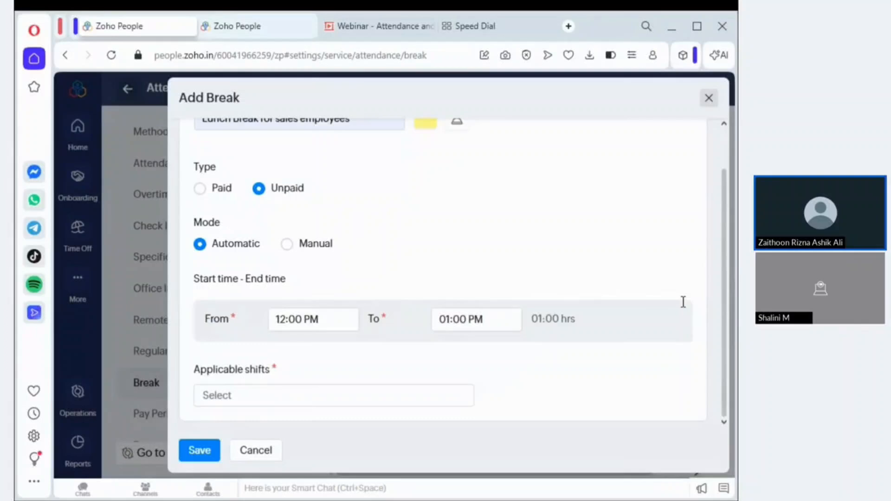
# Step: Switch the break's mode to Manual and set its time range from 12:00 PM to 03:00 PM
pyautogui.click(287, 245)
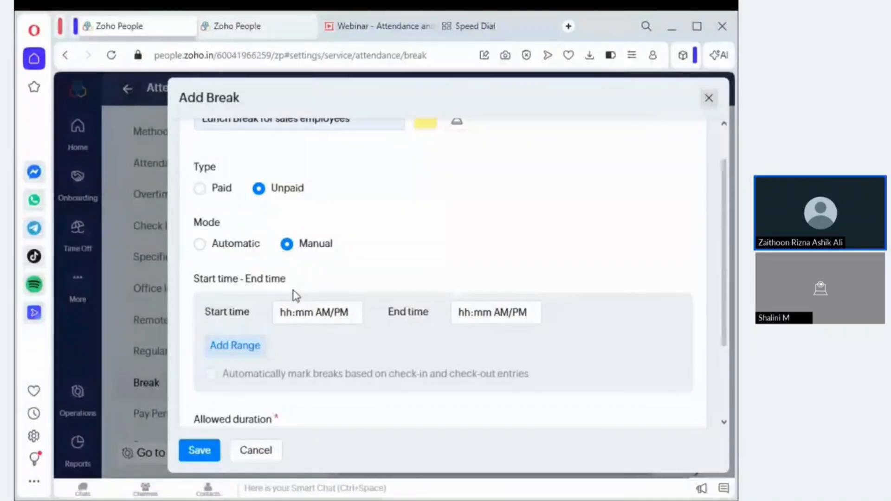
pyautogui.click(301, 313)
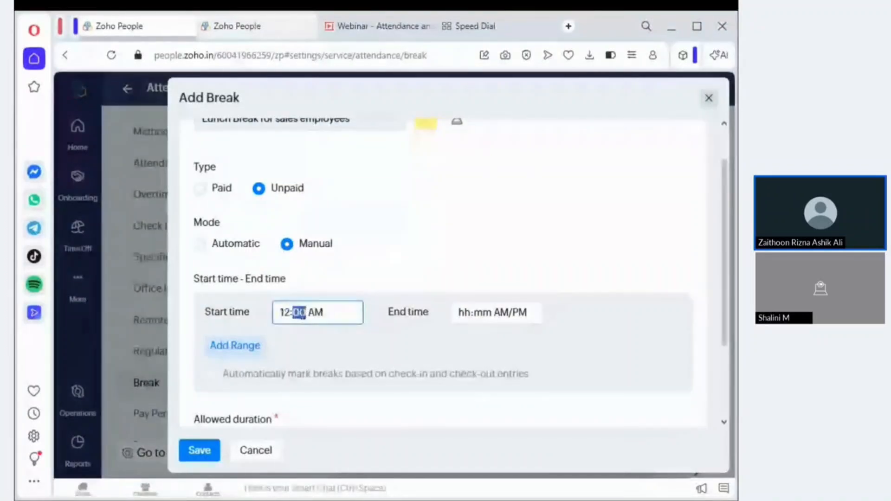
pyautogui.click(317, 314)
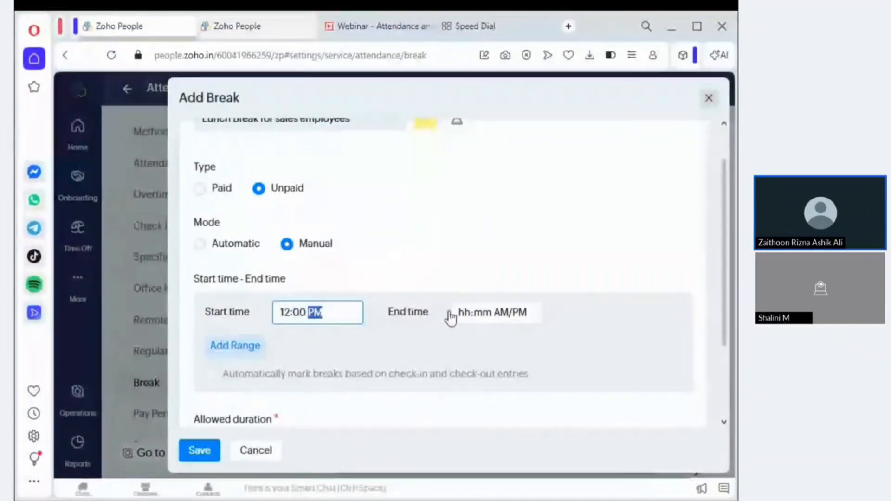
pyautogui.click(450, 315)
pyautogui.write('3:mm AM')
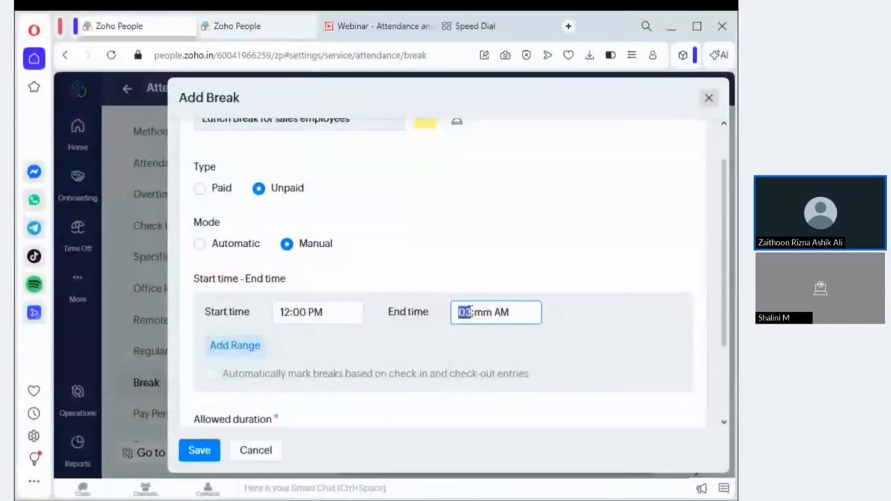
pyautogui.click(482, 313)
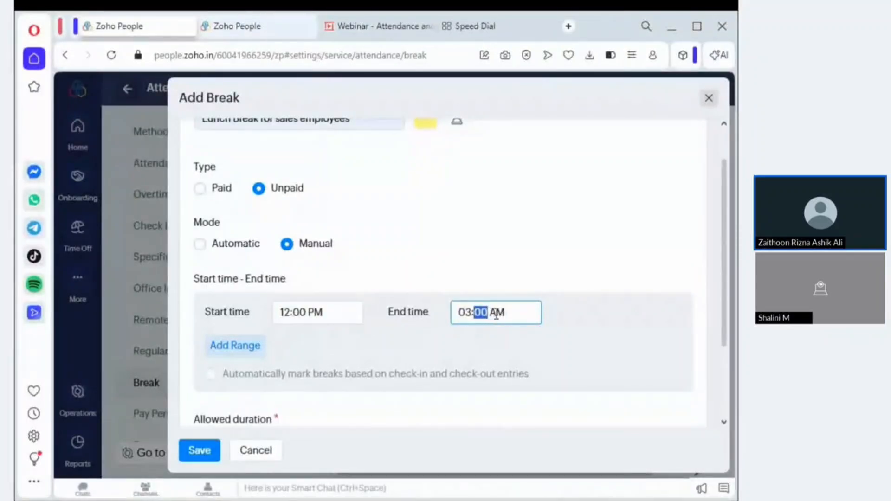
pyautogui.click(493, 314)
pyautogui.write('p')
pyautogui.click(573, 239)
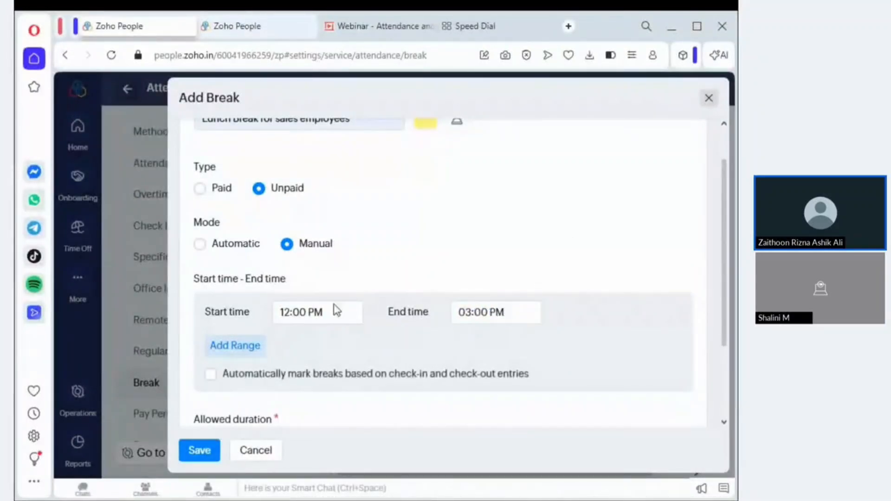
# Step: Set the lunch break's allowed duration to 01:00
pyautogui.scroll(-3, 433, 355)
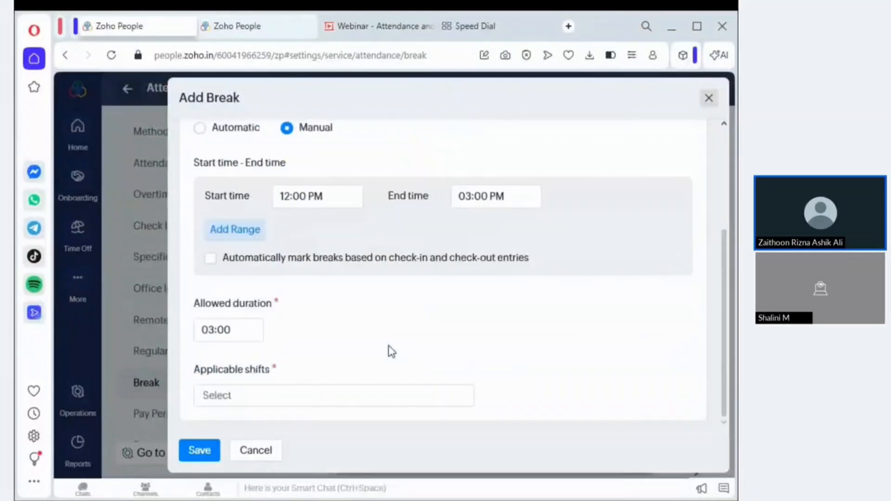
pyautogui.doubleClick(213, 332)
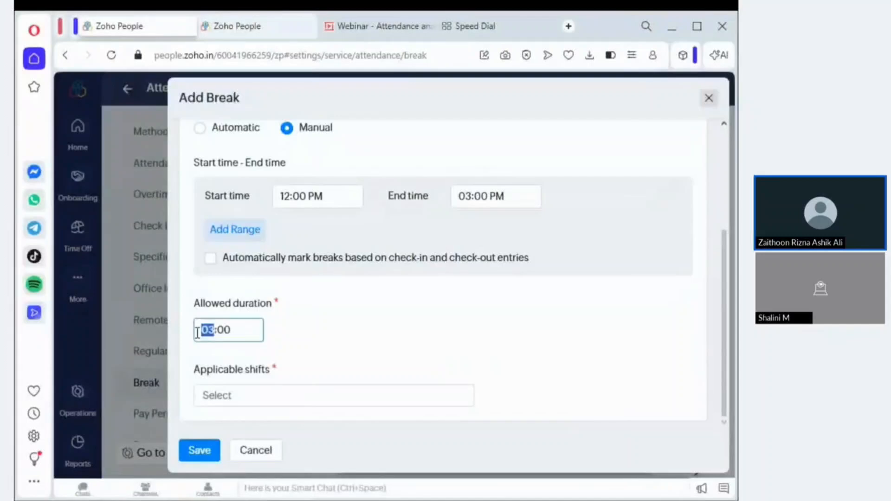
pyautogui.doubleClick(214, 333)
pyautogui.write('01')
pyautogui.click(315, 340)
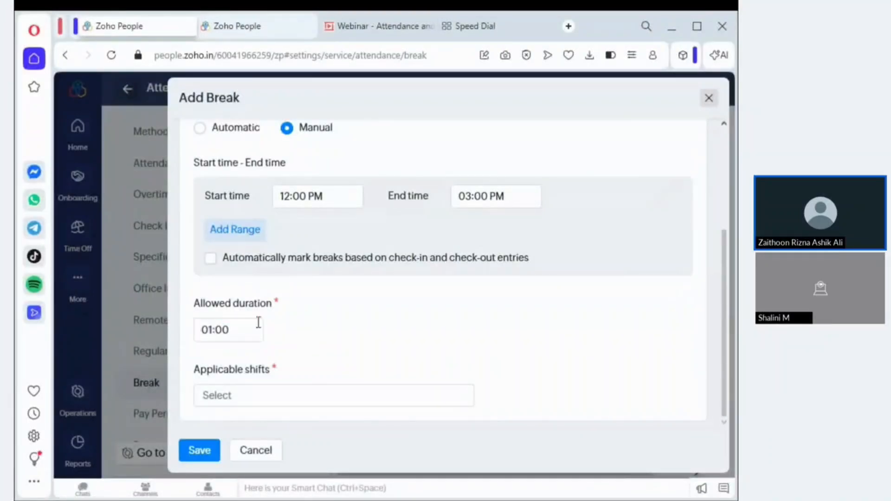
# Step: Add a second, empty time range to the break and delete it again
pyautogui.scroll(1, 300, 332)
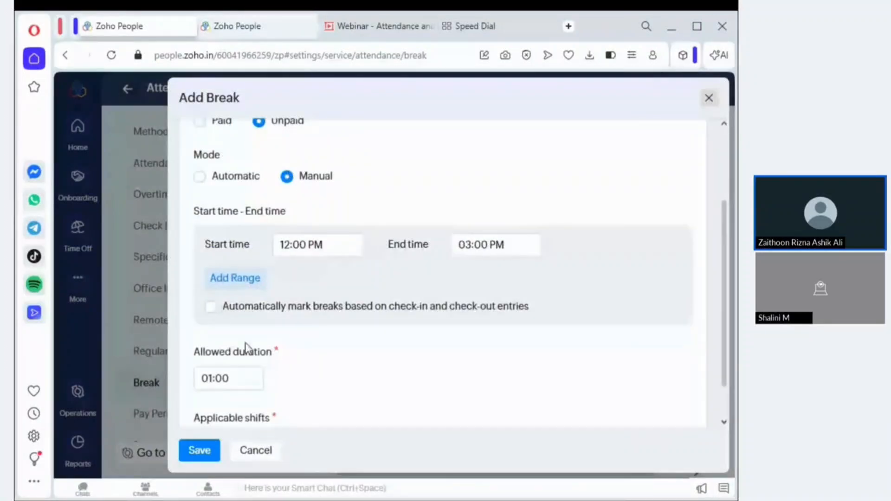
pyautogui.scroll(-1, 246, 347)
pyautogui.click(222, 230)
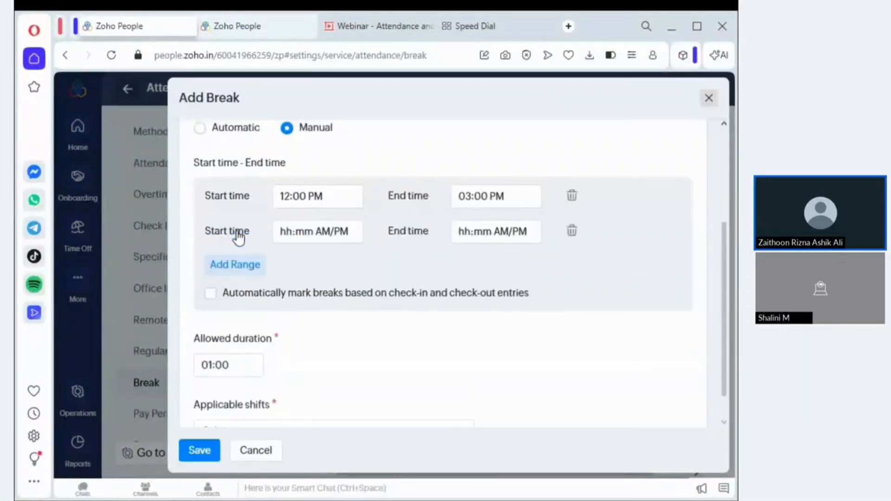
pyautogui.click(569, 231)
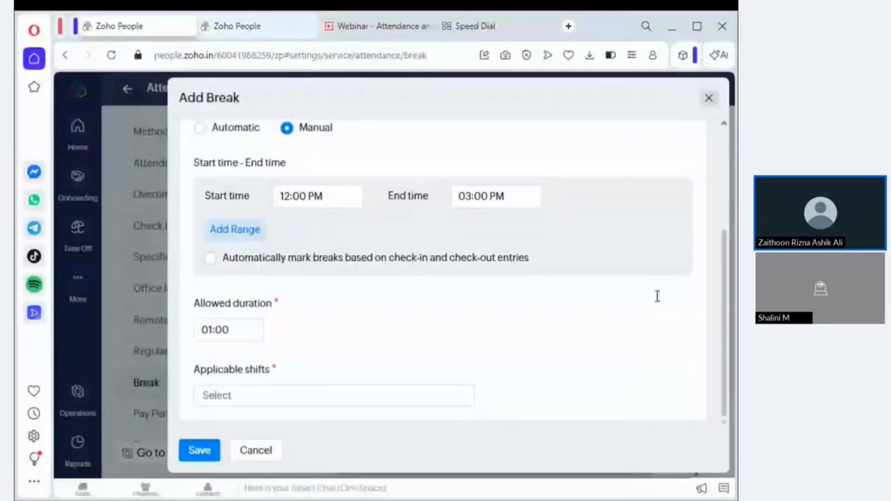
# Step: Apply the lunch break to the Remote Shift and save it
pyautogui.click(294, 395)
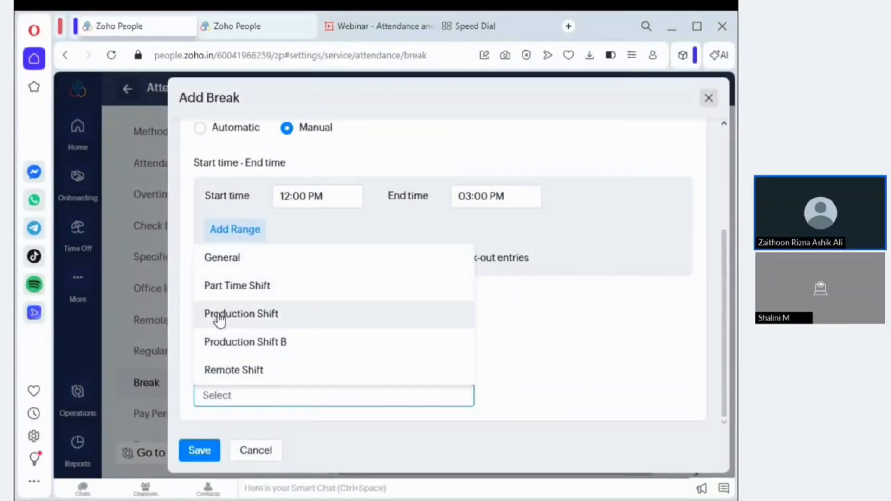
pyautogui.click(225, 370)
pyautogui.click(186, 466)
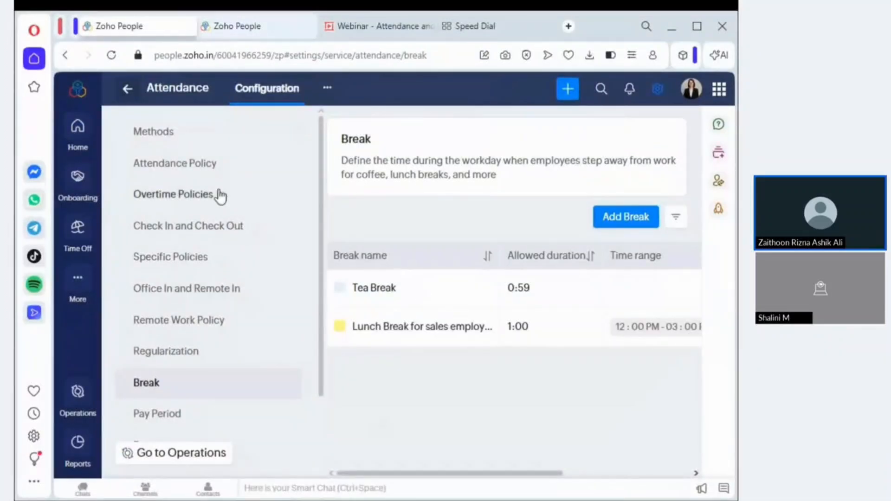
# Step: Review the existing Specific Policies and start a new one with the settings name "Sales employees"
pyautogui.click(170, 263)
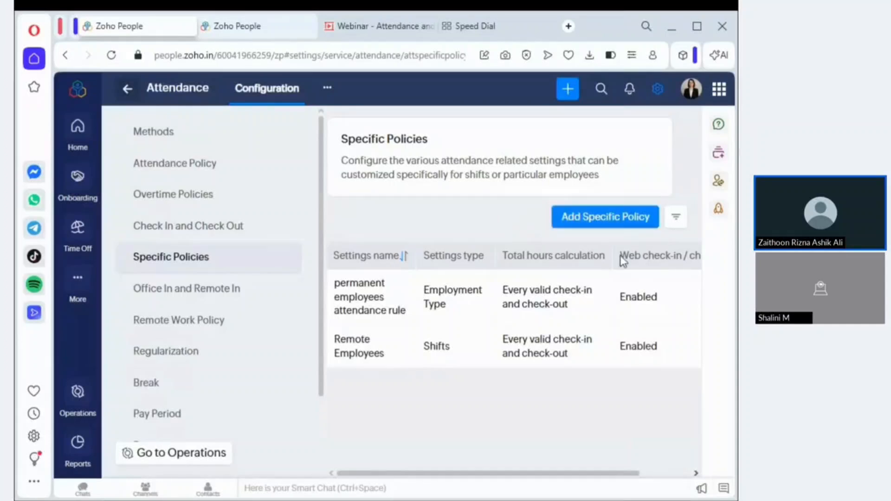
pyautogui.hscroll(1, 632, 319)
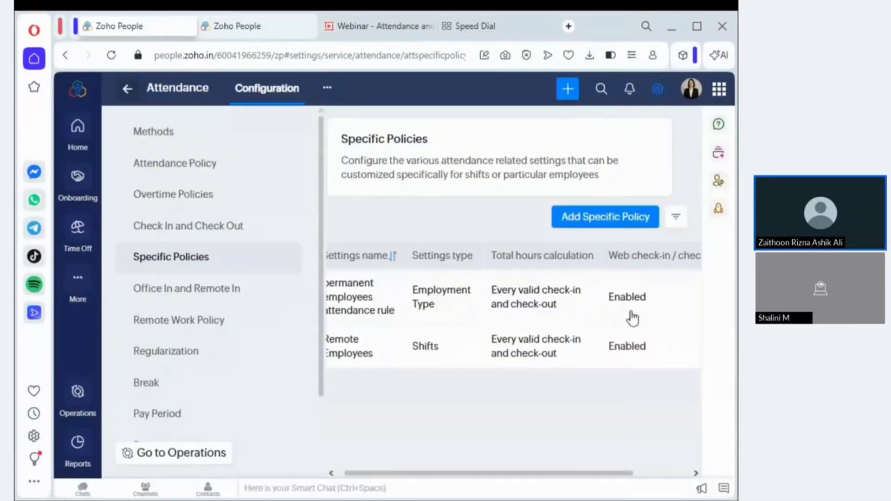
pyautogui.hscroll(4, 633, 319)
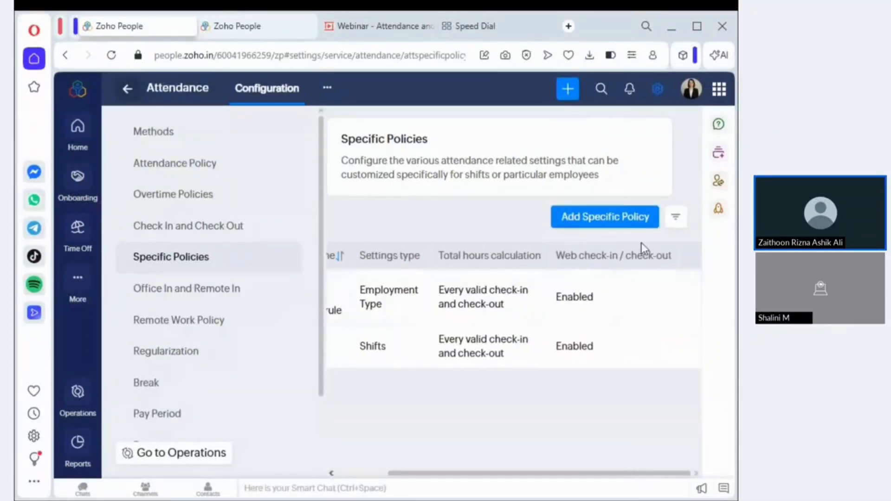
pyautogui.click(626, 223)
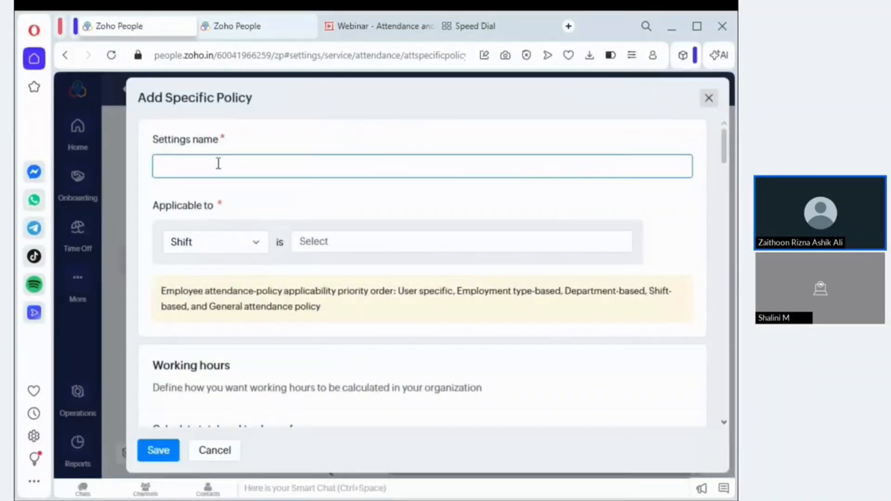
pyautogui.click(247, 194)
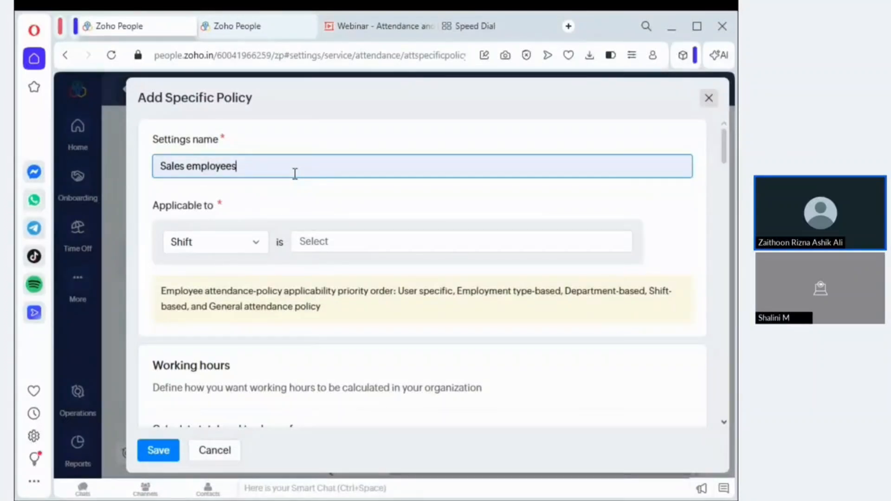
# Step: Try Departments as the policy's applicability criterion, return it to Shift and check the available shifts
pyautogui.click(185, 243)
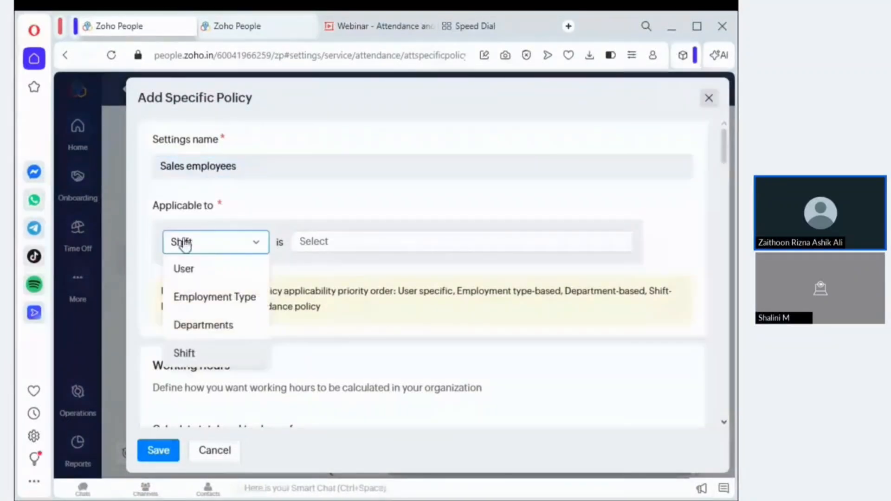
pyautogui.click(234, 322)
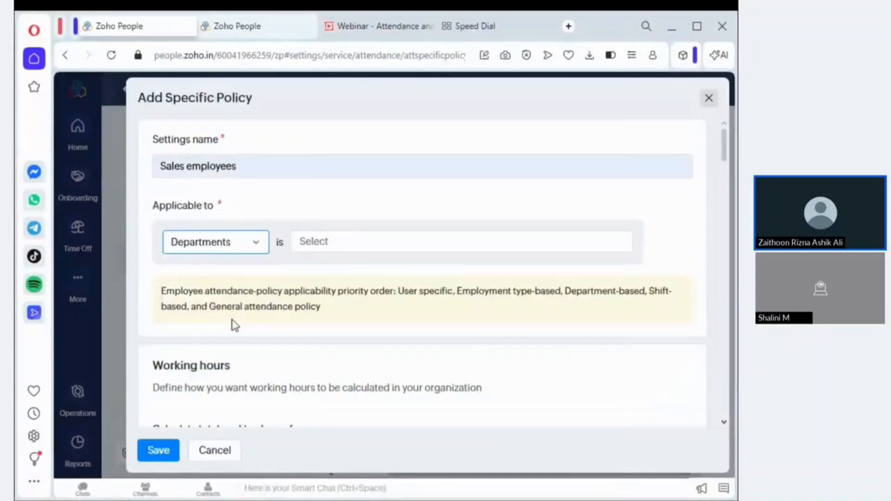
pyautogui.click(354, 244)
pyautogui.click(235, 251)
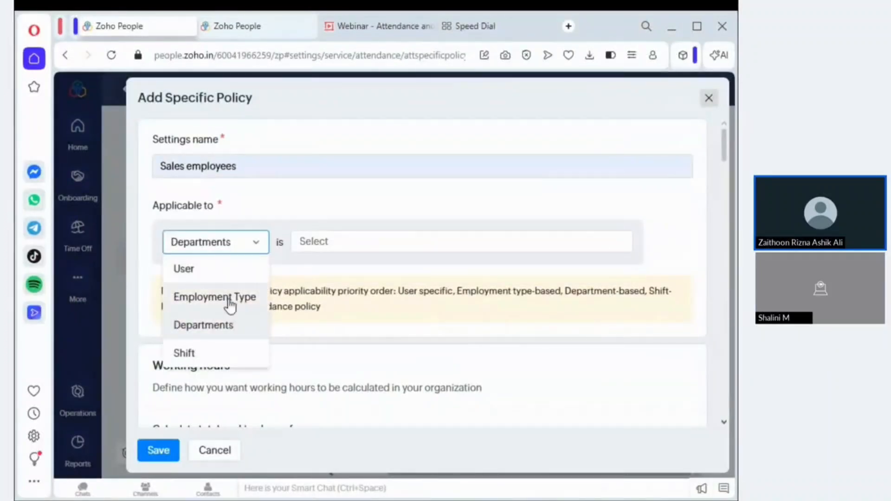
pyautogui.click(224, 353)
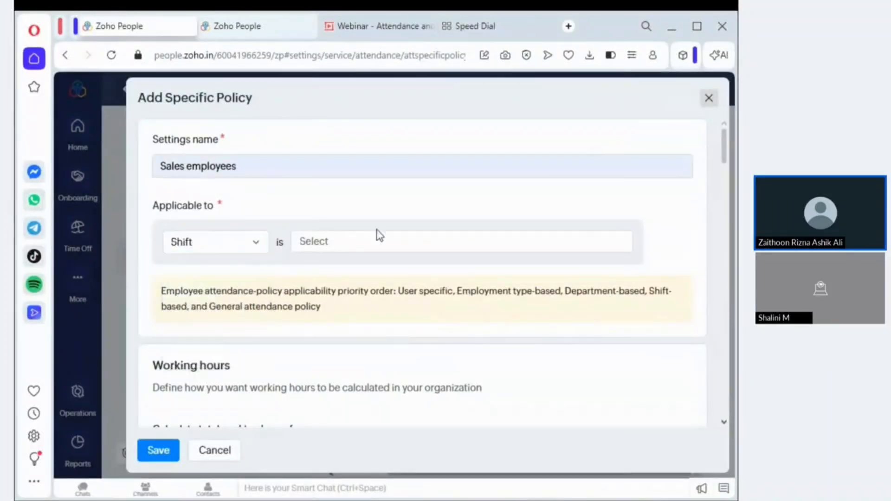
pyautogui.click(358, 243)
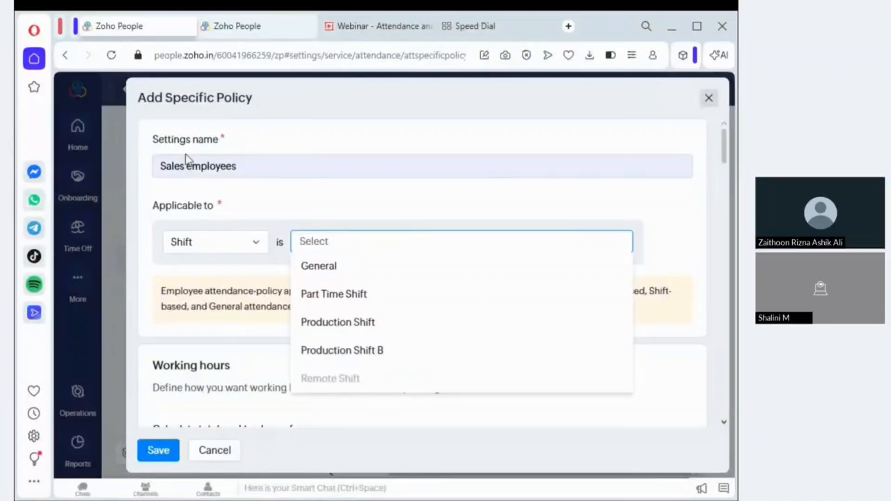
# Step: Change the new policy's settings name to "Production employees"
pyautogui.moveTo(185, 167); pyautogui.dragTo(140, 173)
pyautogui.press('BackSpace')
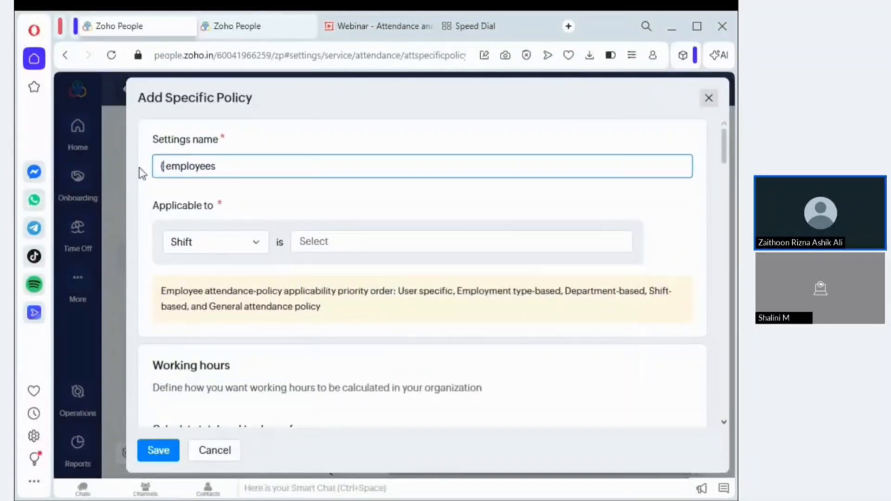
pyautogui.write('Production')
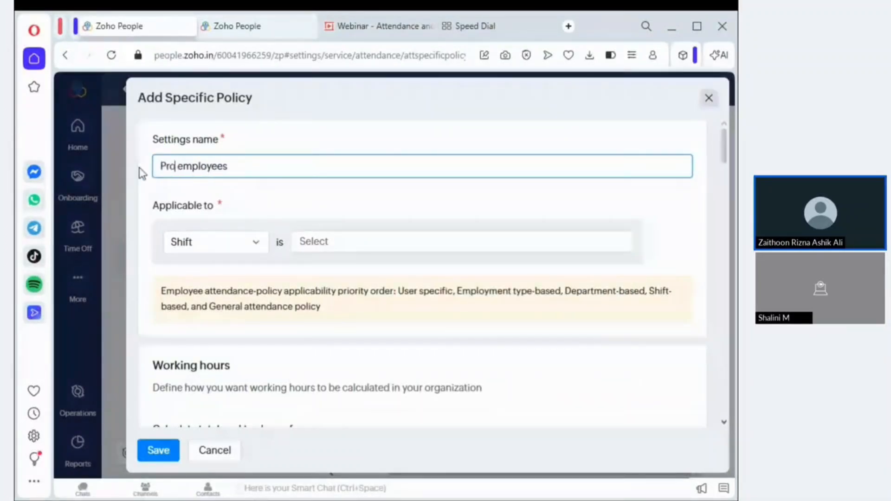
pyautogui.write(' employees')
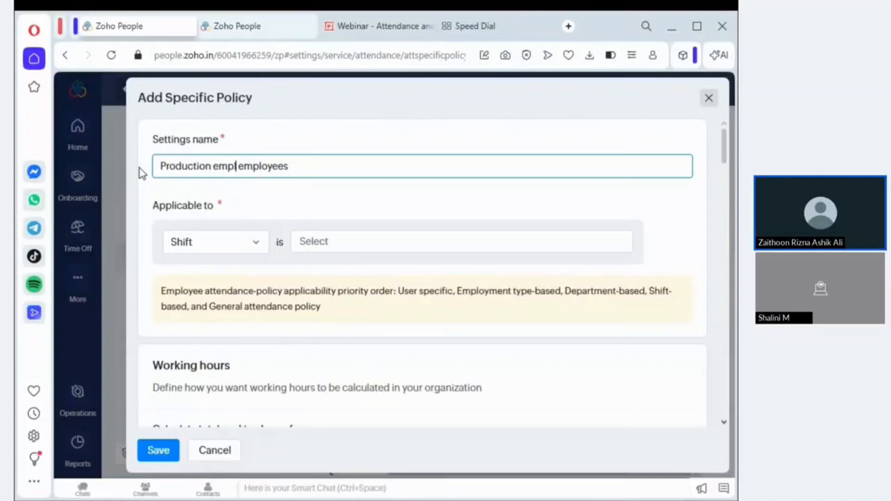
pyautogui.press('BackSpace')
pyautogui.press('BackSpace')
pyautogui.press('BackSpace')
pyautogui.press('BackSpace')
pyautogui.press('BackSpace')
pyautogui.press('BackSpace')
pyautogui.press('BackSpace')
pyautogui.press('BackSpace')
pyautogui.press('BackSpace')
pyautogui.press('BackSpace')
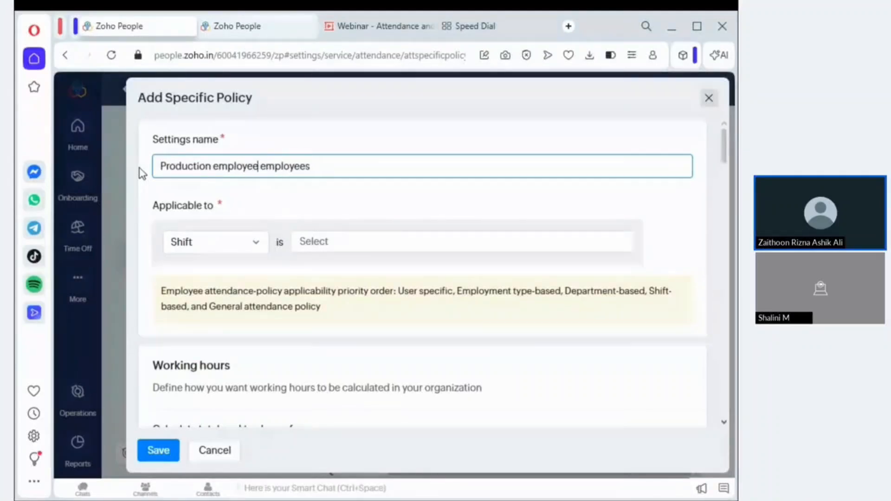
# Step: Apply the new policy to the Production Shift and Production Shift B
pyautogui.click(336, 242)
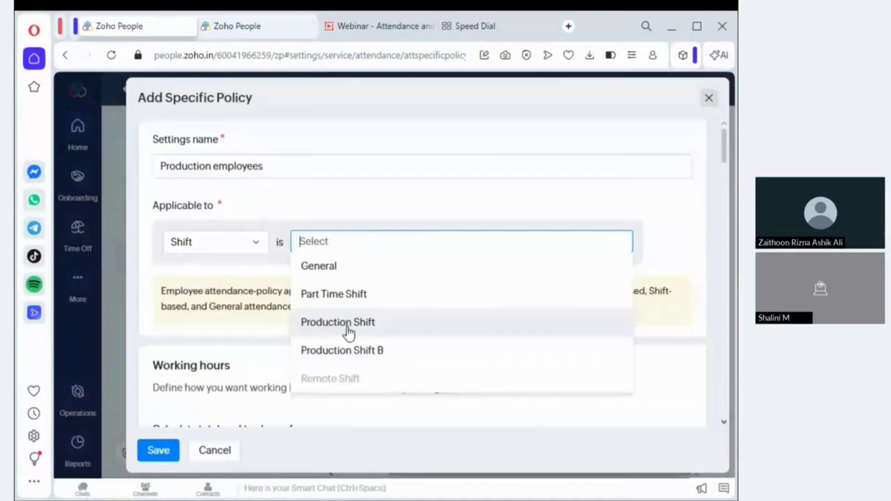
pyautogui.click(344, 320)
pyautogui.click(386, 327)
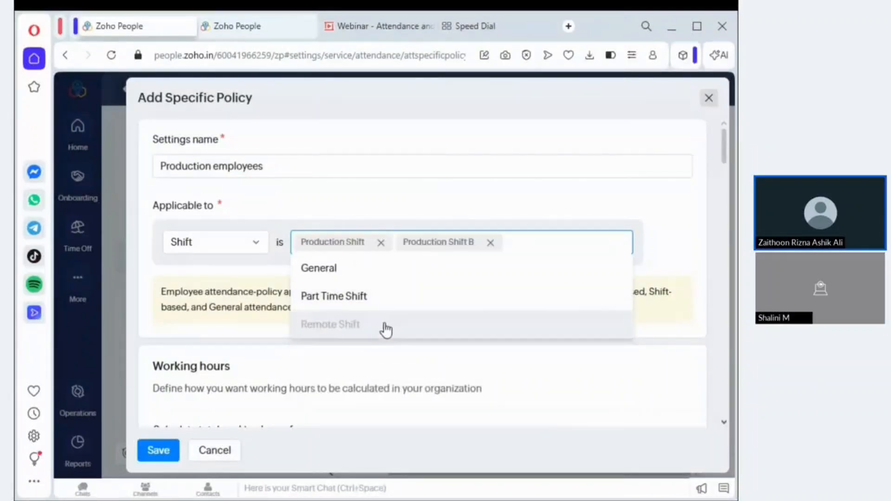
pyautogui.click(453, 220)
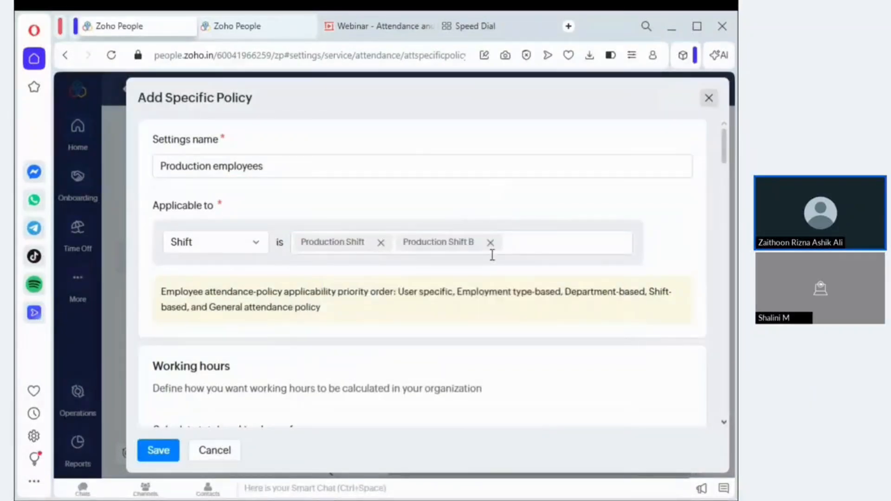
# Step: Set the policy's expected hours per day to Lenient mode based on Shift hours
pyautogui.scroll(-4, 476, 291)
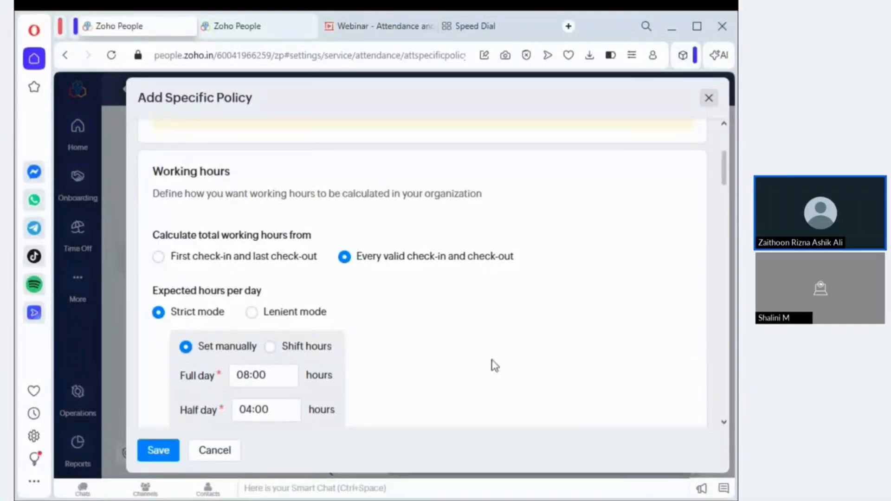
pyautogui.scroll(-2, 495, 366)
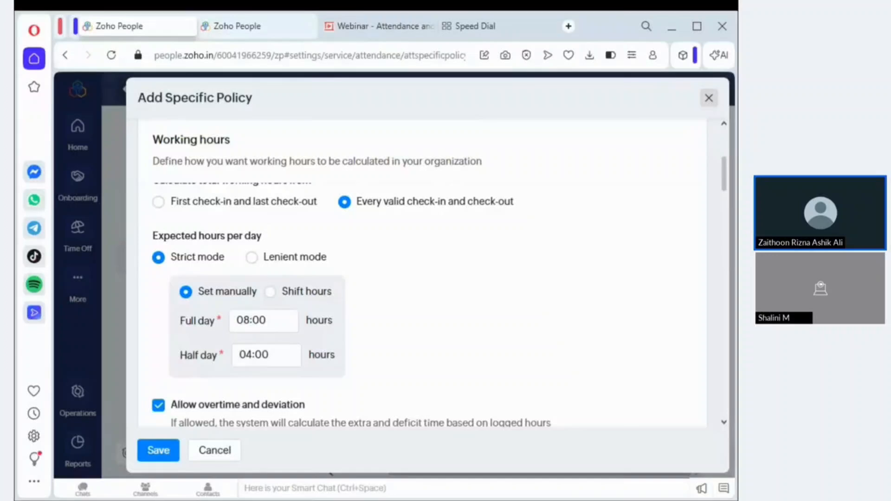
pyautogui.click(270, 292)
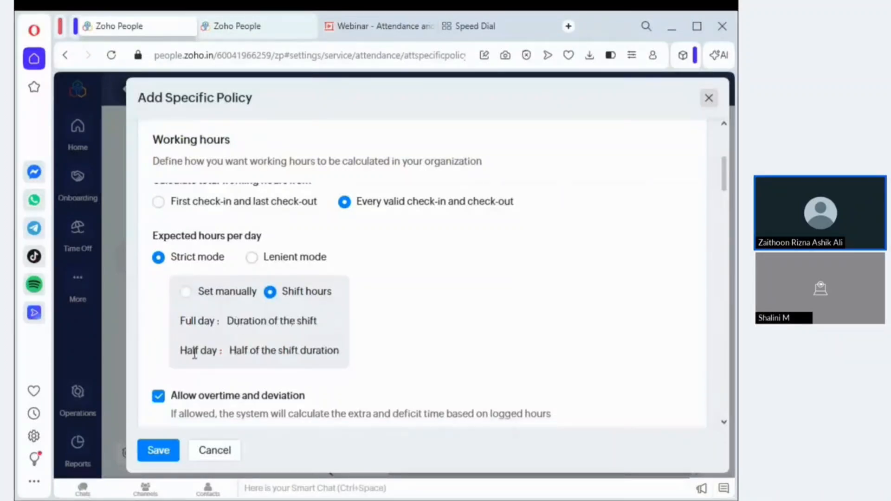
pyautogui.click(251, 257)
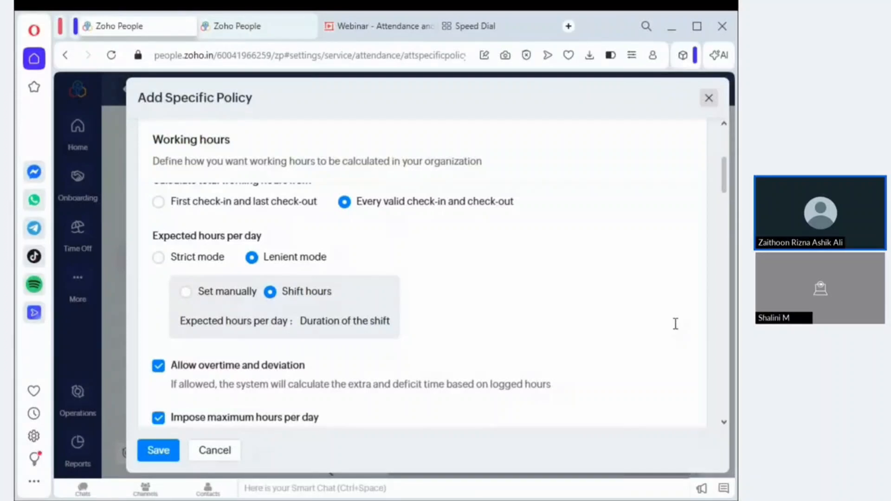
# Step: Try manually setting the Lenient mode expected hours per day to 9, and return the setting to Shift hours
pyautogui.click(186, 292)
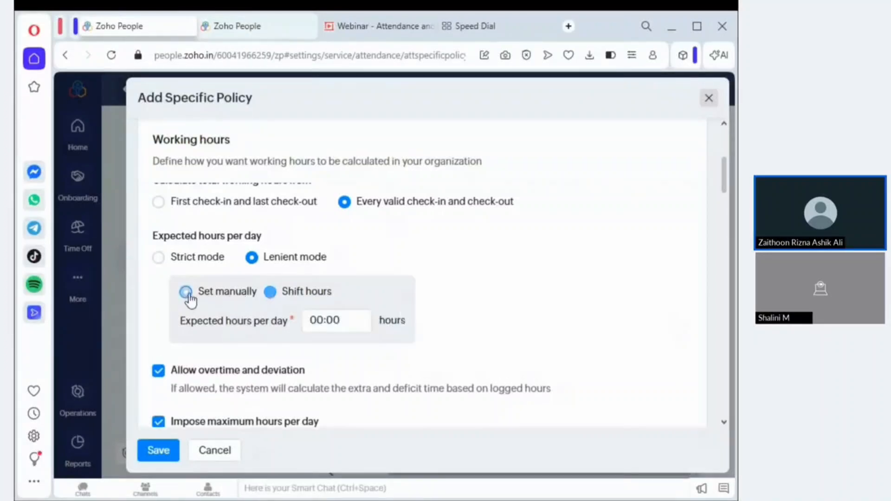
pyautogui.doubleClick(320, 324)
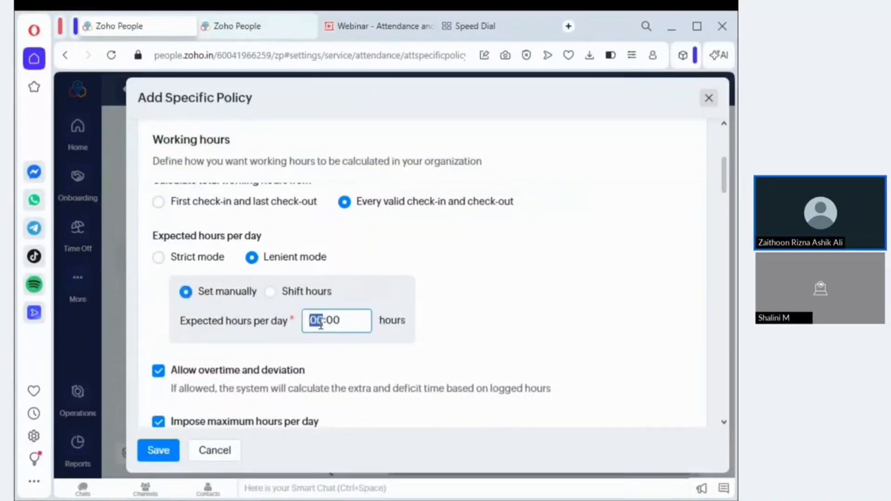
pyautogui.write('9')
pyautogui.click(269, 292)
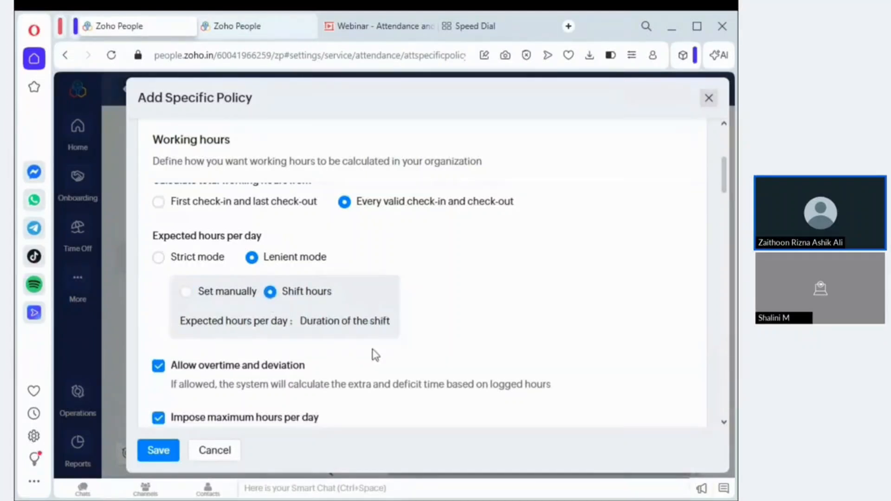
# Step: Compare the maximum hours per day settings under Strict mode and Lenient mode, and return to Lenient mode
pyautogui.scroll(-3, 376, 355)
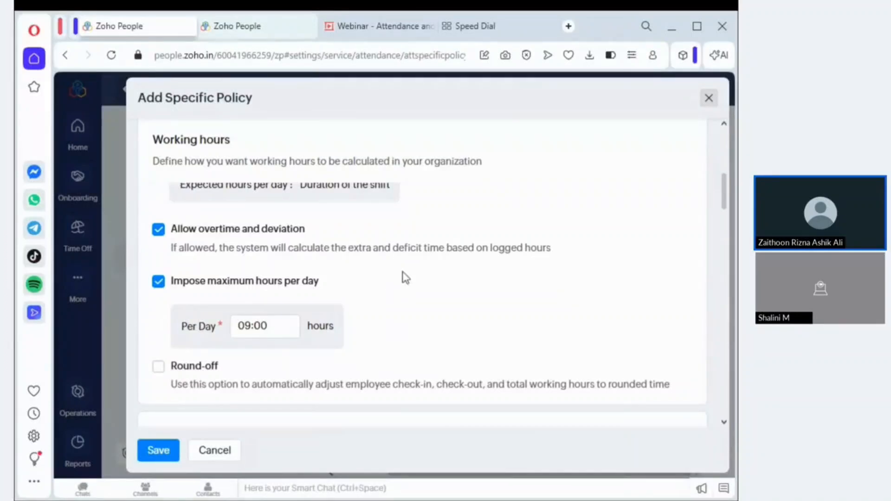
pyautogui.scroll(4, 404, 277)
pyautogui.click(159, 301)
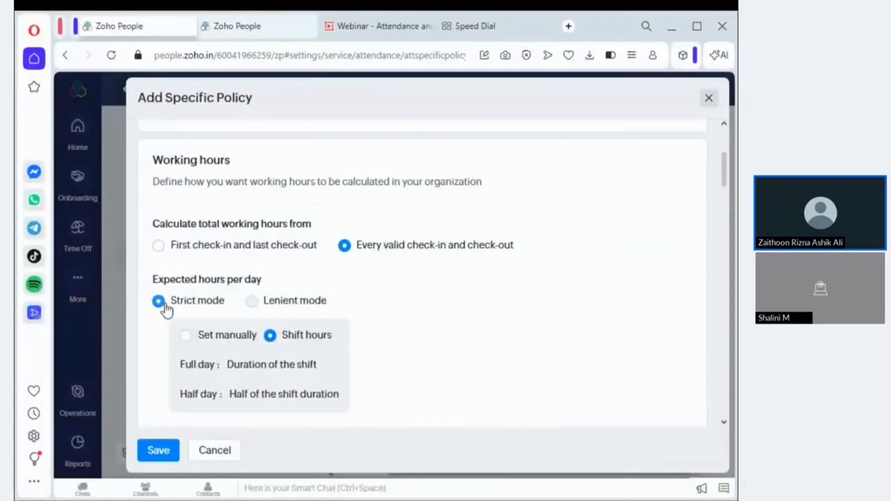
pyautogui.scroll(-4, 256, 320)
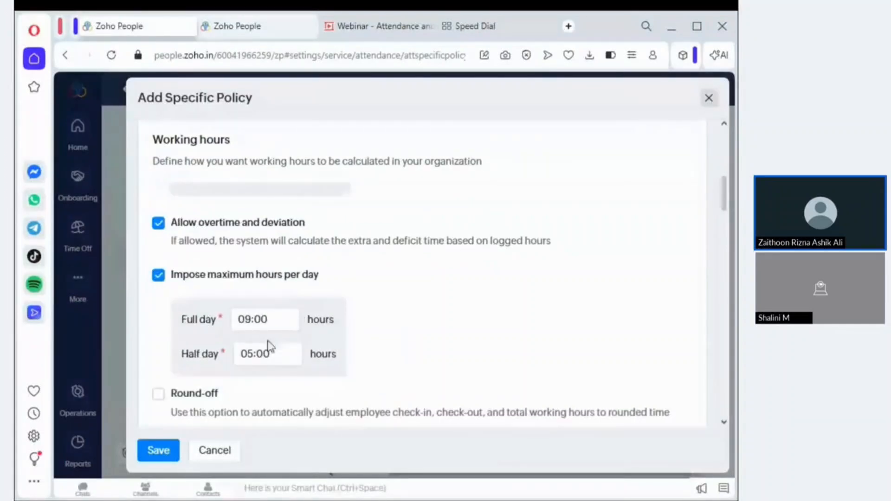
pyautogui.scroll(4, 268, 344)
pyautogui.click(252, 249)
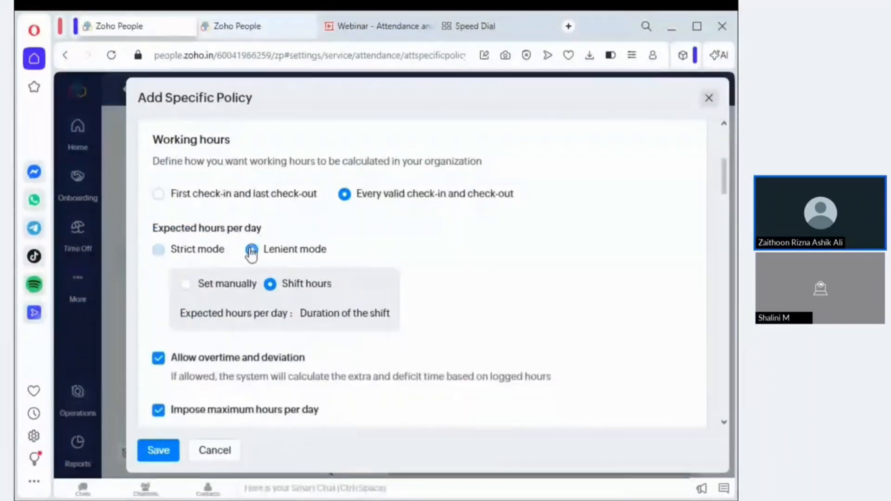
pyautogui.scroll(-4, 214, 241)
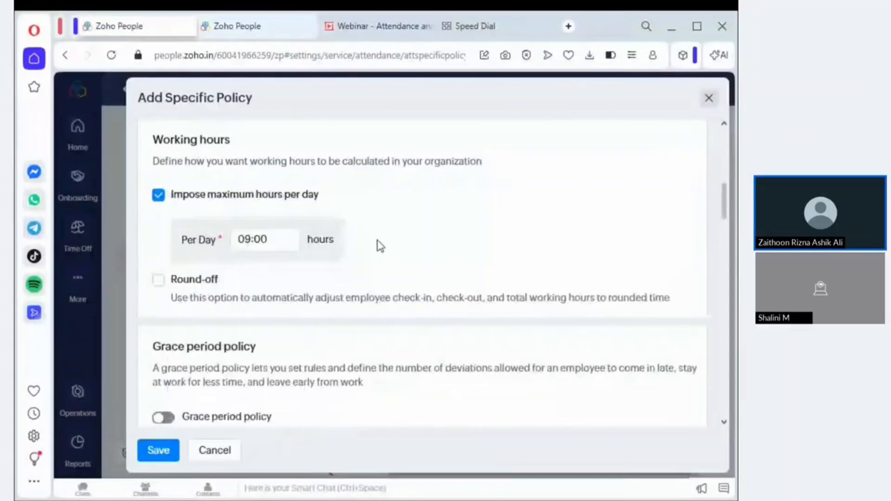
pyautogui.scroll(4, 421, 247)
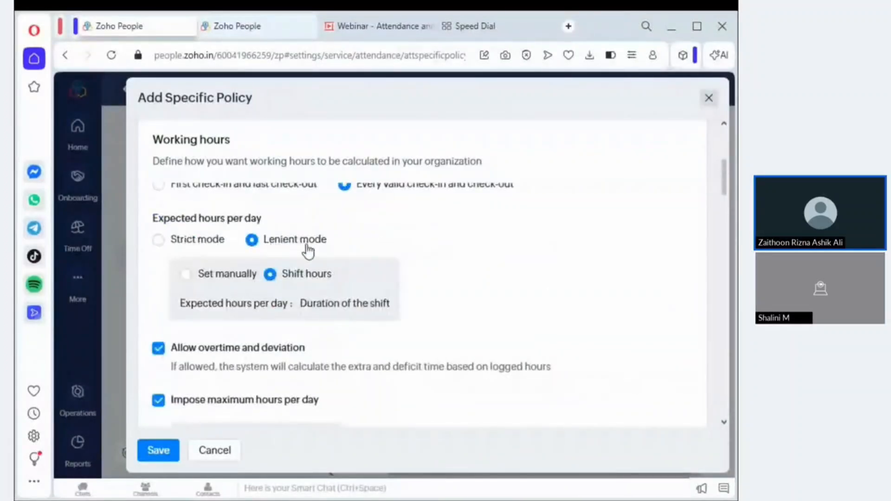
# Step: Enable Round-off for the first check-in time, covering both Early check-in and Late check-in
pyautogui.scroll(-5, 309, 250)
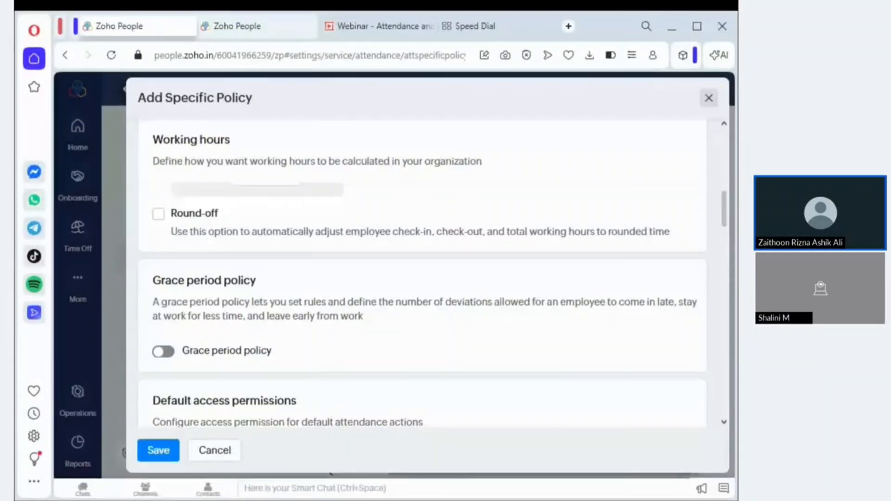
pyautogui.click(158, 215)
pyautogui.click(199, 292)
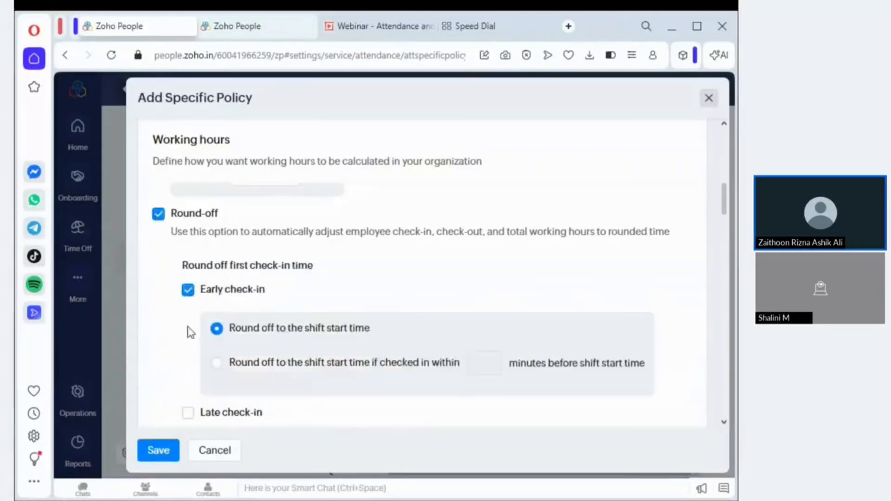
pyautogui.scroll(-2, 189, 330)
pyautogui.click(188, 346)
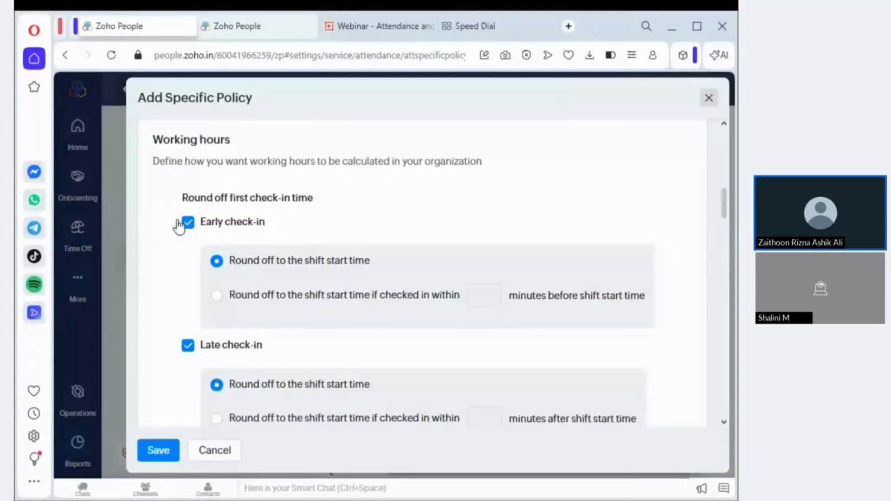
# Step: Round off early and late check-ins to the shift start time only within 15 minutes before or after it
pyautogui.click(254, 304)
pyautogui.click(485, 300)
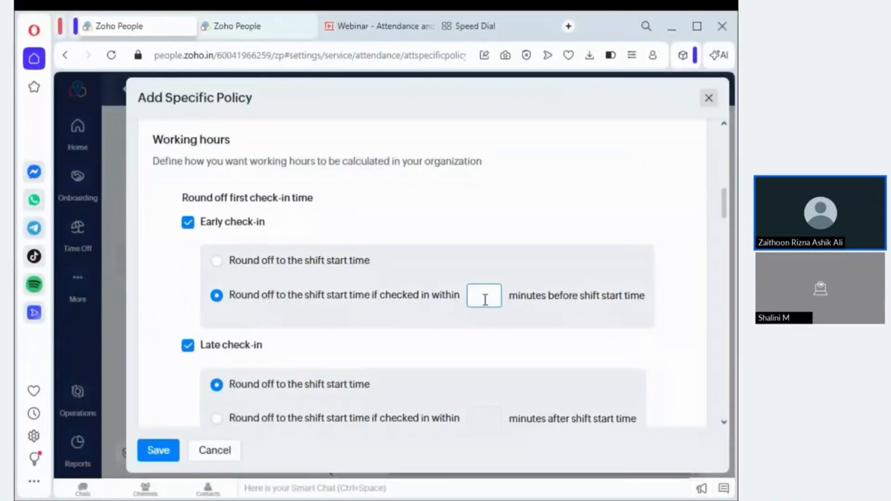
pyautogui.write('15')
pyautogui.scroll(-3, 291, 390)
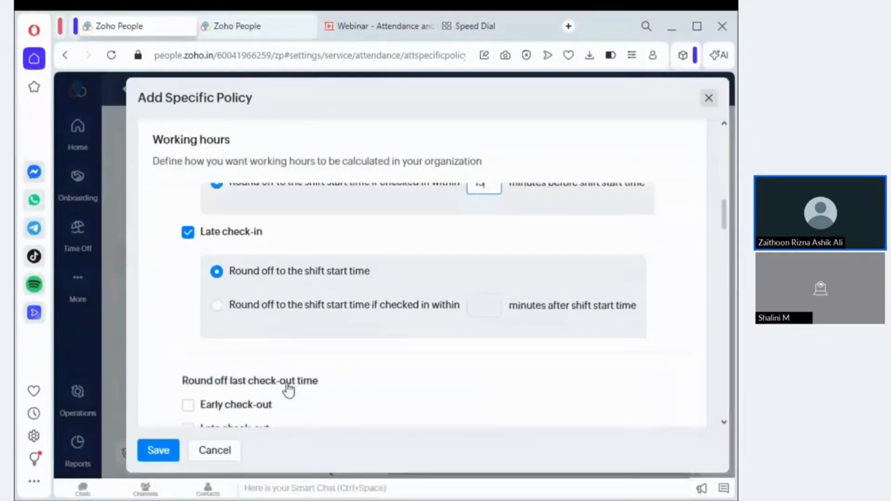
pyautogui.click(216, 305)
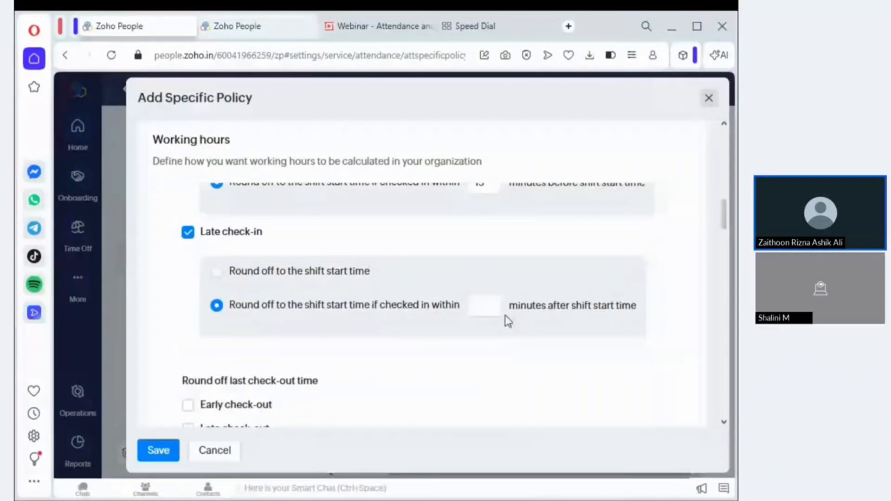
pyautogui.click(487, 307)
pyautogui.write('15')
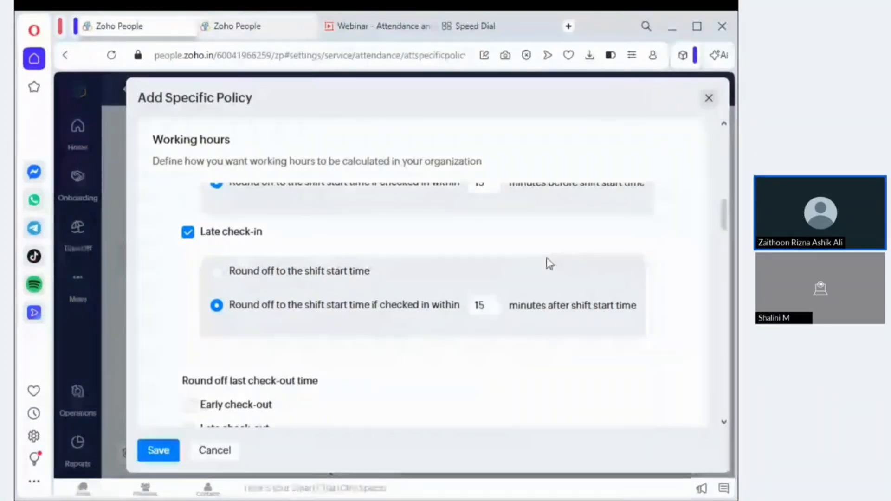
pyautogui.scroll(5, 551, 255)
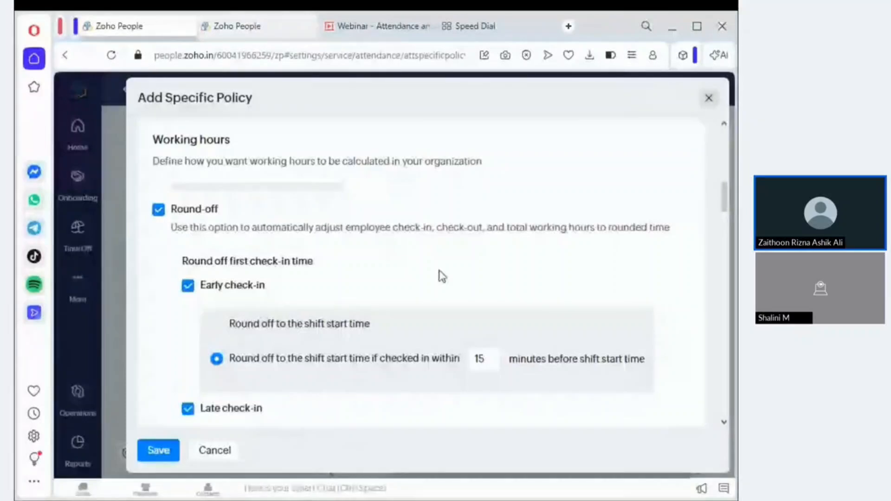
pyautogui.scroll(-5, 362, 231)
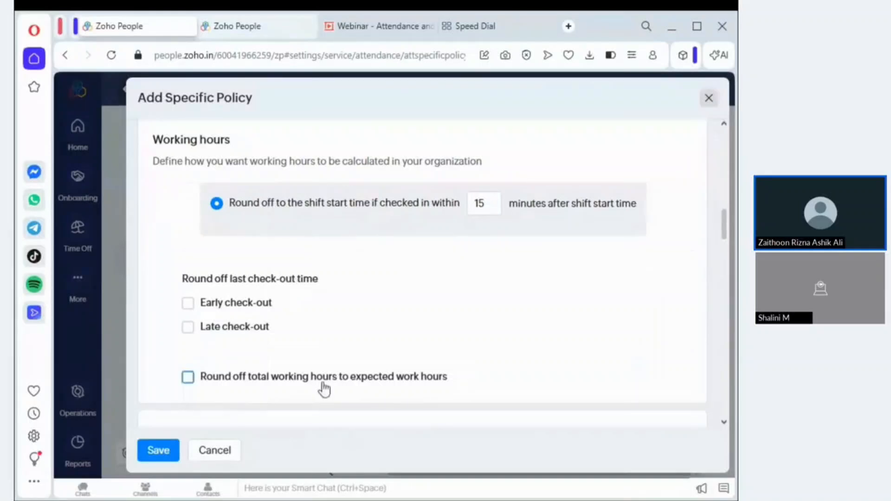
# Step: Enable the grace period policy with late first check-in and early last check-out counted as deviations in Rule 1
pyautogui.scroll(-3, 328, 382)
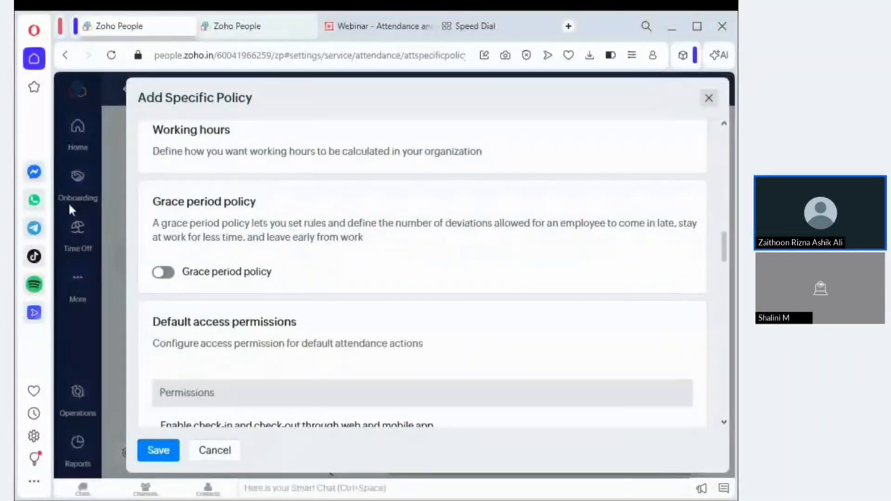
pyautogui.click(161, 274)
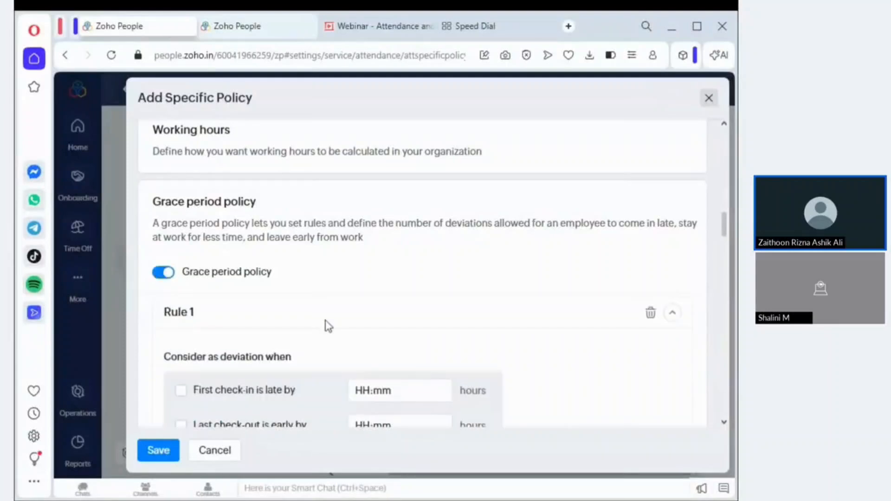
pyautogui.scroll(-1, 325, 324)
pyautogui.click(181, 338)
pyautogui.click(182, 374)
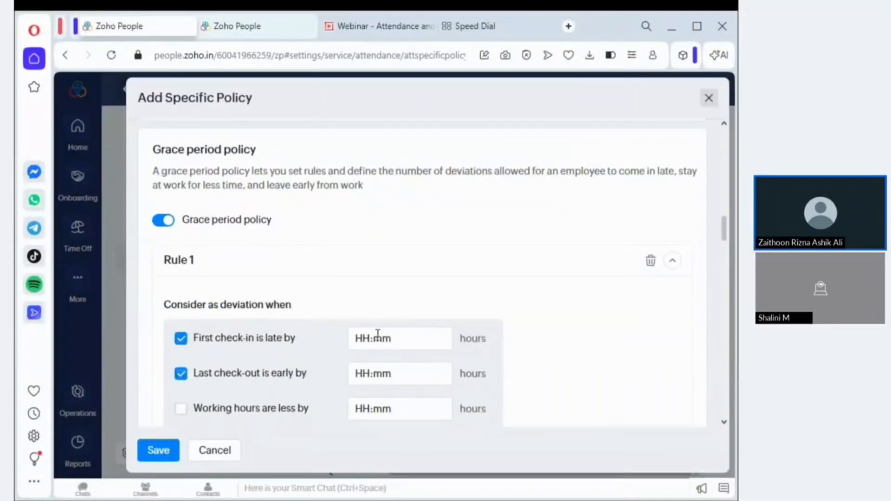
# Step: Set Rule 1's deviation limits to 00:30 hours for late first check-in and 01:00 hours for early last check-out
pyautogui.click(363, 339)
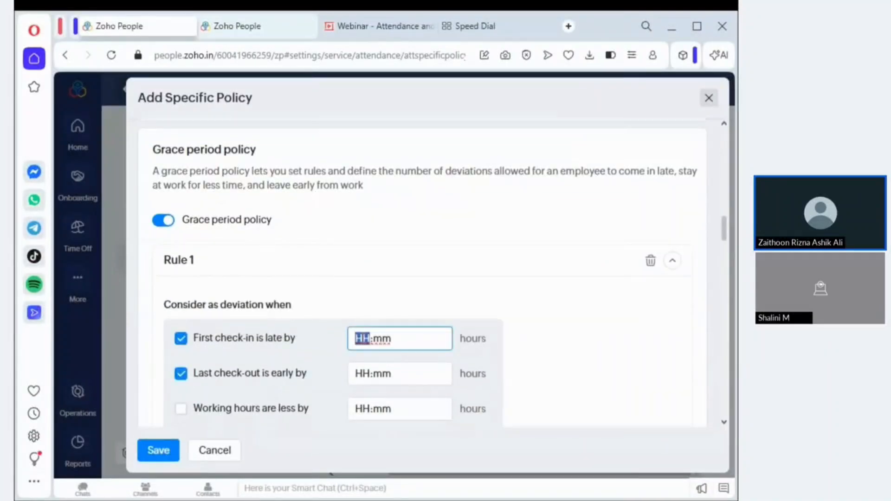
pyautogui.write('00:')
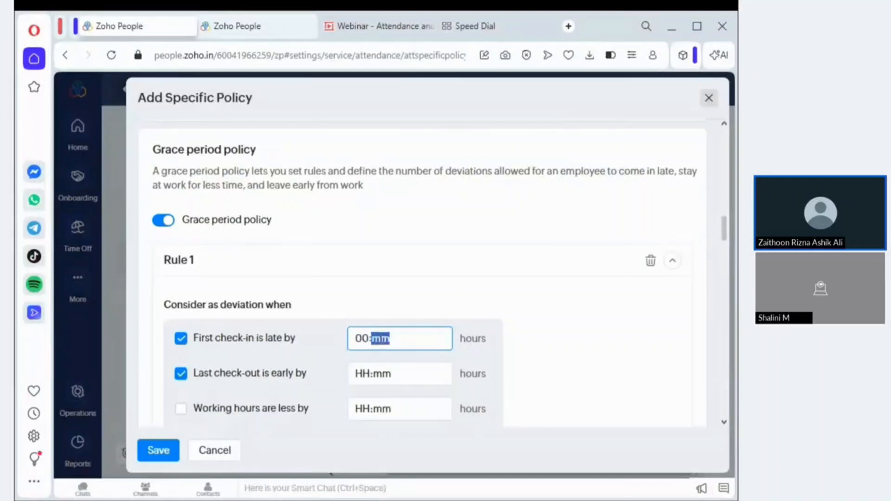
pyautogui.write('30')
pyautogui.click(363, 377)
pyautogui.write('00:mm')
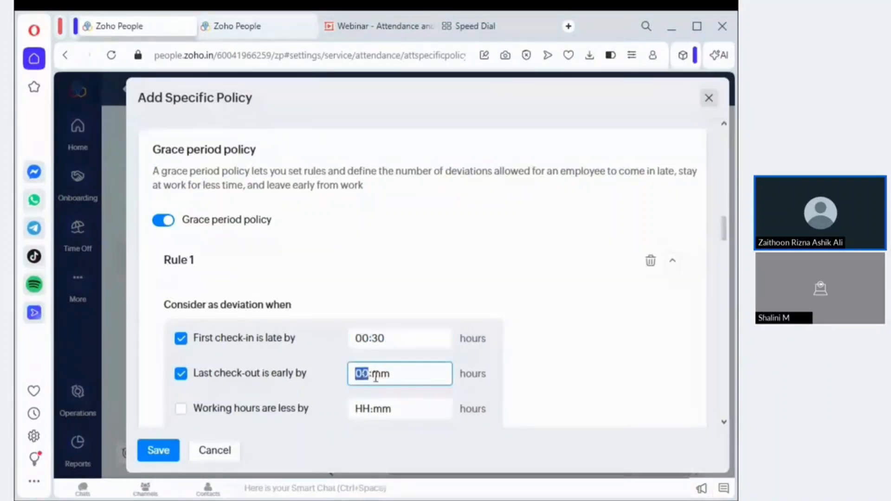
pyautogui.click(376, 376)
pyautogui.click(363, 374)
pyautogui.click(363, 374)
pyautogui.write('1')
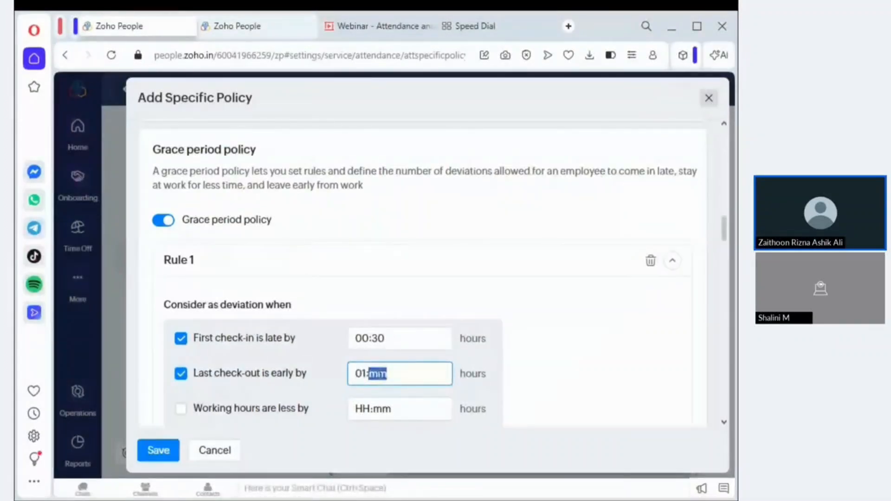
pyautogui.write('00')
pyautogui.click(503, 260)
# Step: Set Rule 1's threshold to deviations of more than 2 times per week
pyautogui.scroll(-3, 503, 260)
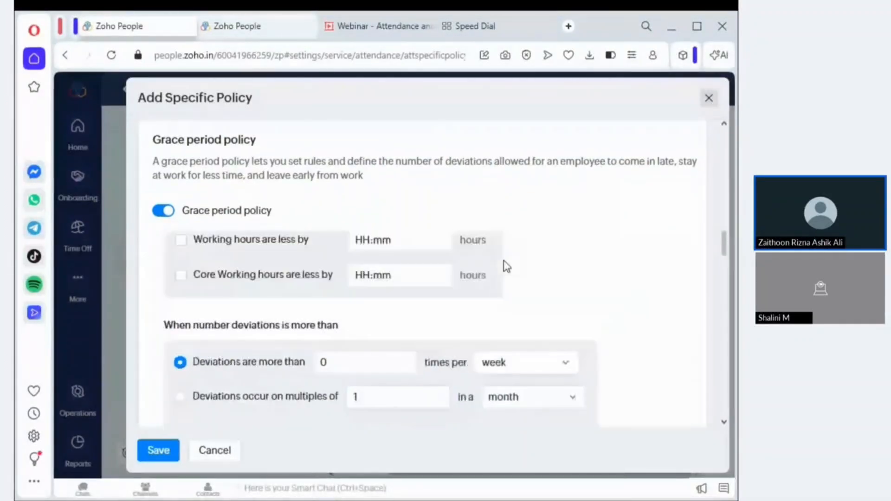
pyautogui.scroll(-2, 503, 260)
pyautogui.doubleClick(318, 299)
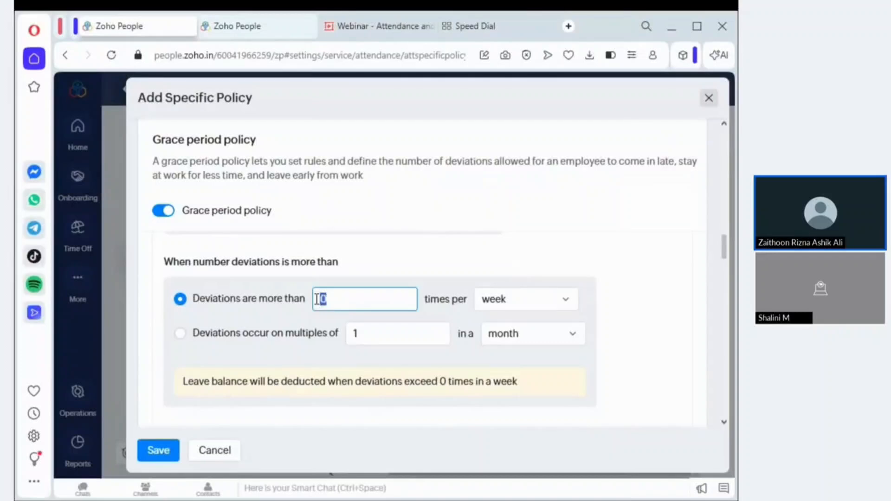
pyautogui.write('2')
pyautogui.click(728, 294)
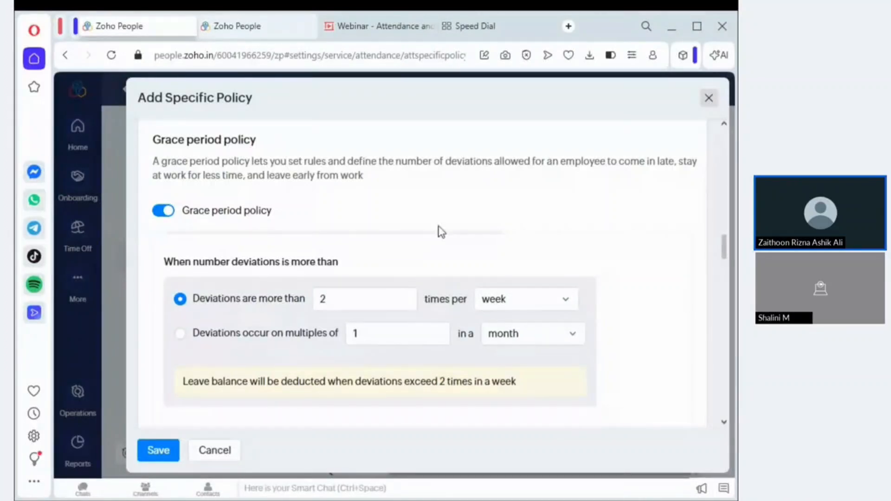
# Step: Set Rule 1 of the grace period policy to deduct 1 day from the leave balance
pyautogui.scroll(-3, 398, 246)
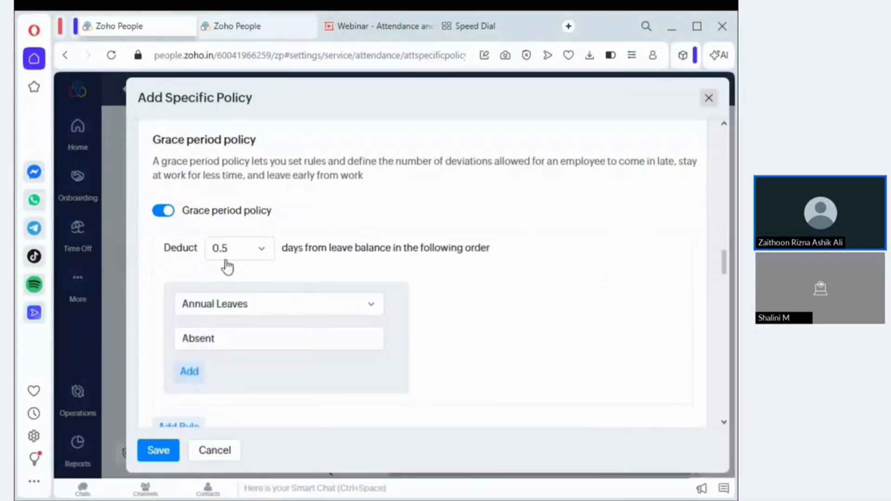
pyautogui.click(226, 249)
pyautogui.click(224, 336)
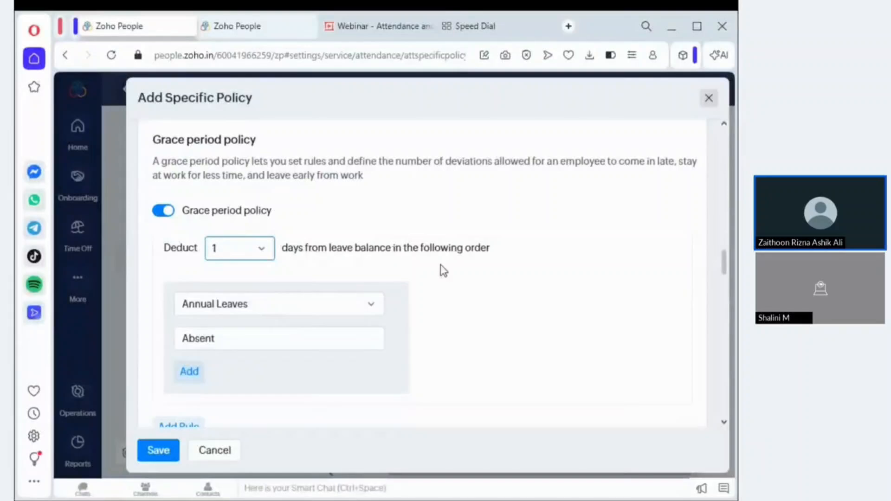
pyautogui.scroll(3, 488, 284)
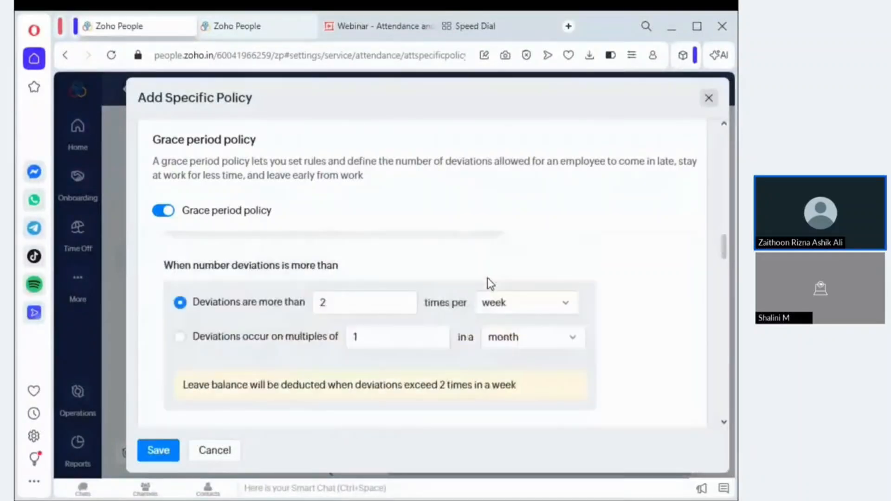
pyautogui.scroll(-3, 487, 281)
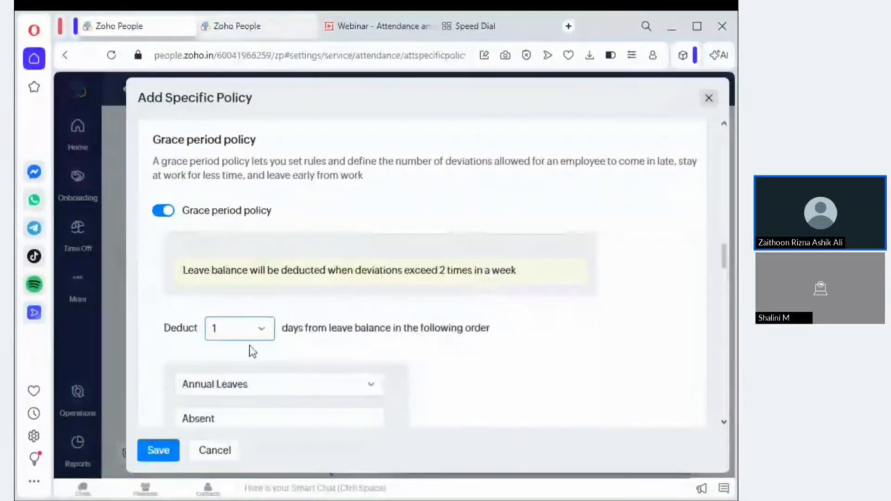
pyautogui.scroll(-1, 251, 350)
pyautogui.click(243, 290)
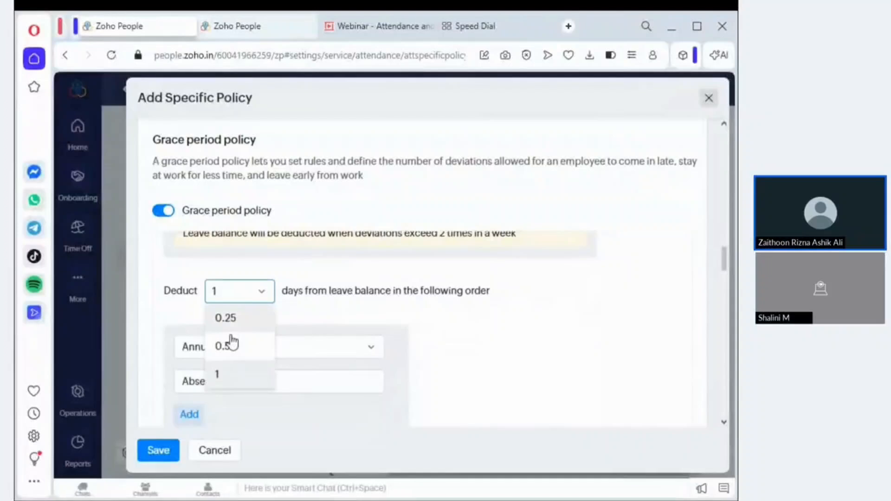
pyautogui.click(420, 314)
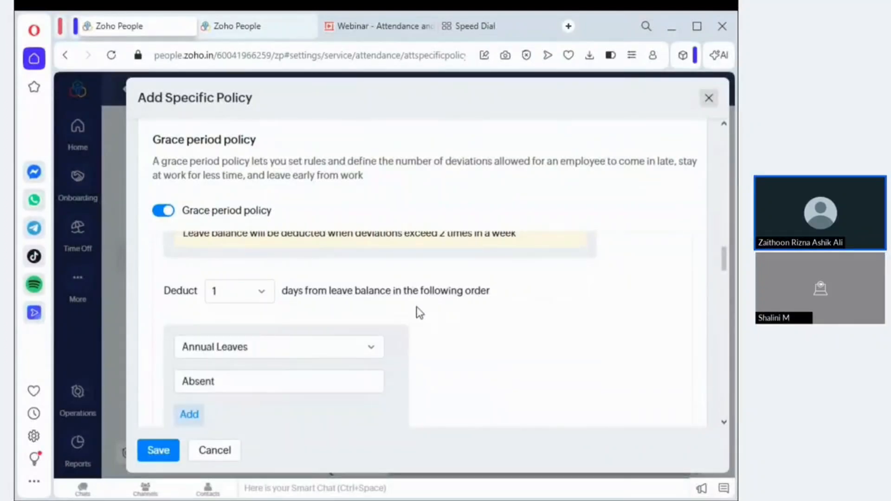
pyautogui.scroll(-1, 419, 313)
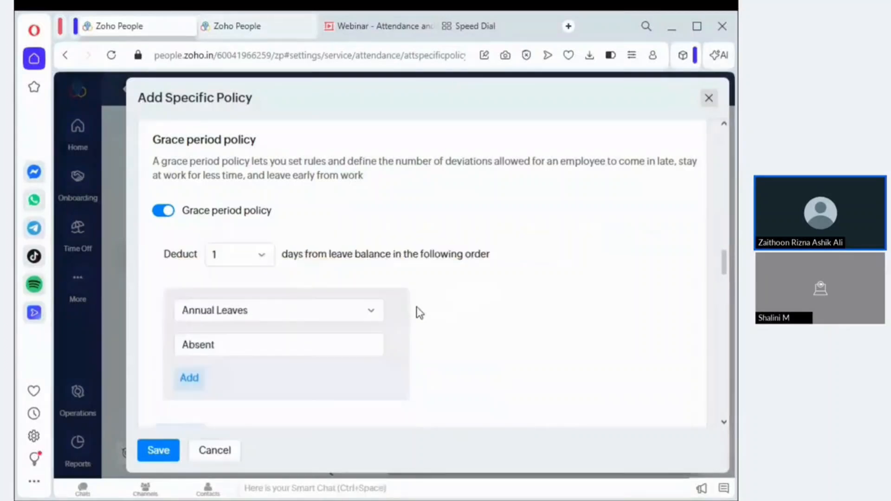
pyautogui.scroll(-1, 420, 313)
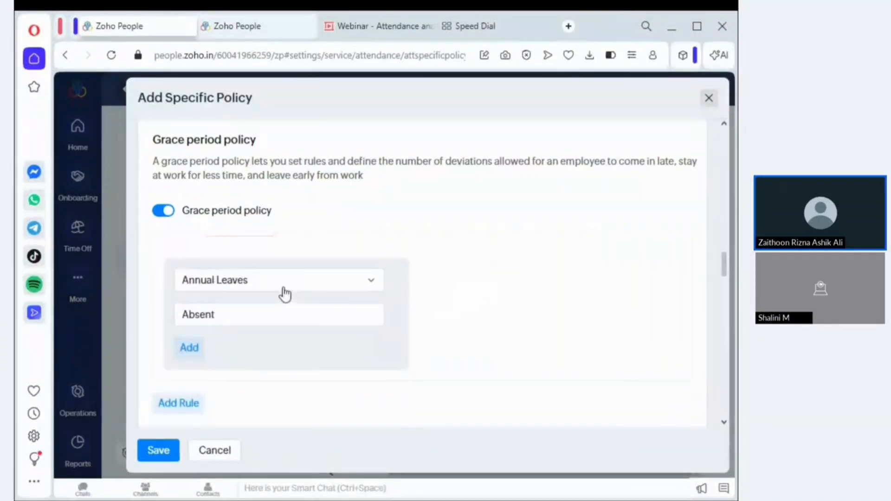
# Step: Try out the email notification for employees who exceed the number of deviations set in the grace period policy
pyautogui.click(285, 294)
pyautogui.scroll(5, 506, 290)
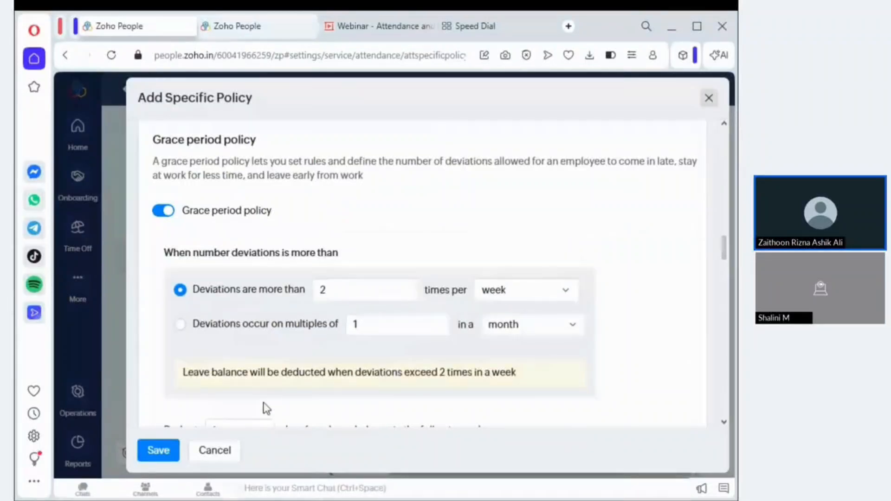
pyautogui.scroll(-6, 266, 408)
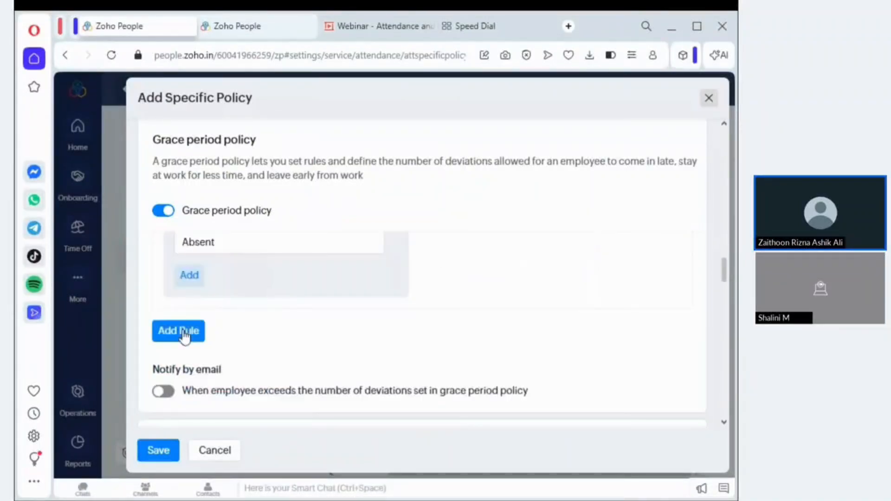
pyautogui.click(184, 333)
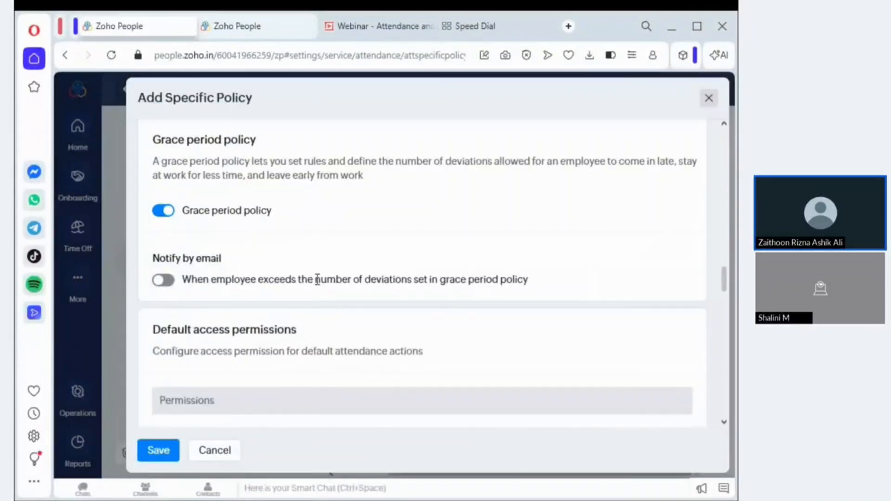
pyautogui.click(163, 281)
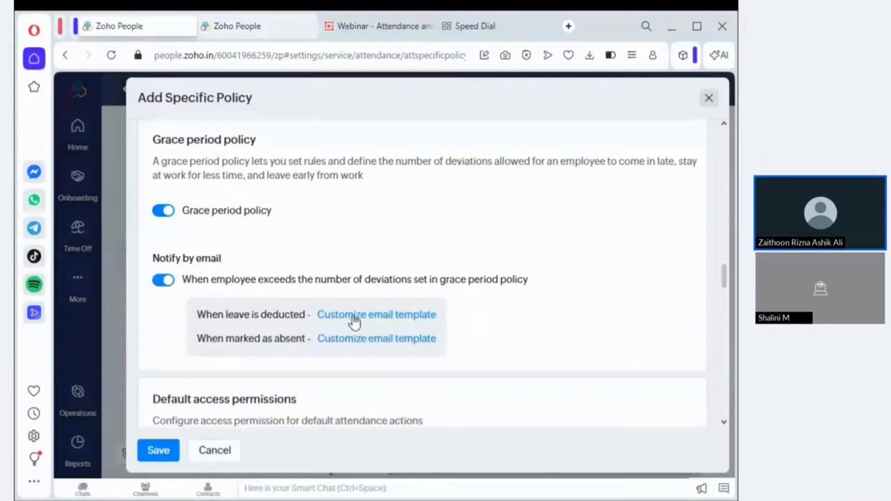
pyautogui.click(163, 280)
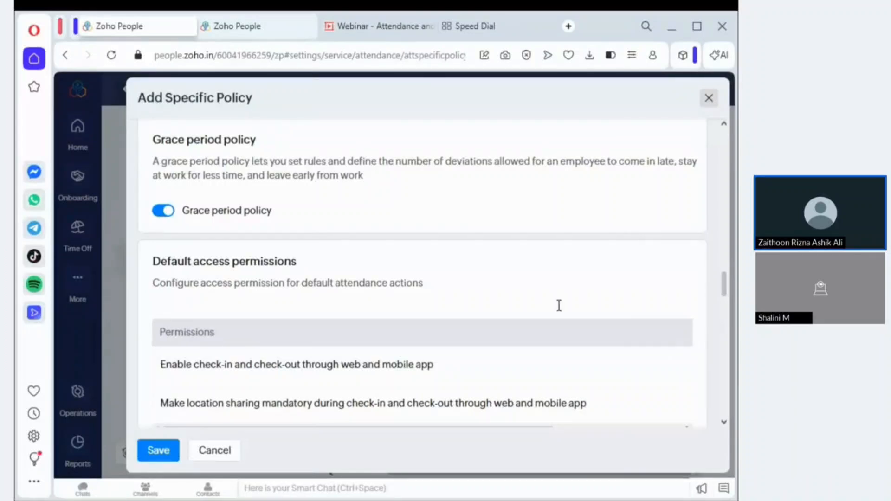
# Step: Make location sharing mandatory during check-in and check-out for both web and mobile
pyautogui.scroll(-1, 338, 263)
pyautogui.hscroll(3, 523, 310)
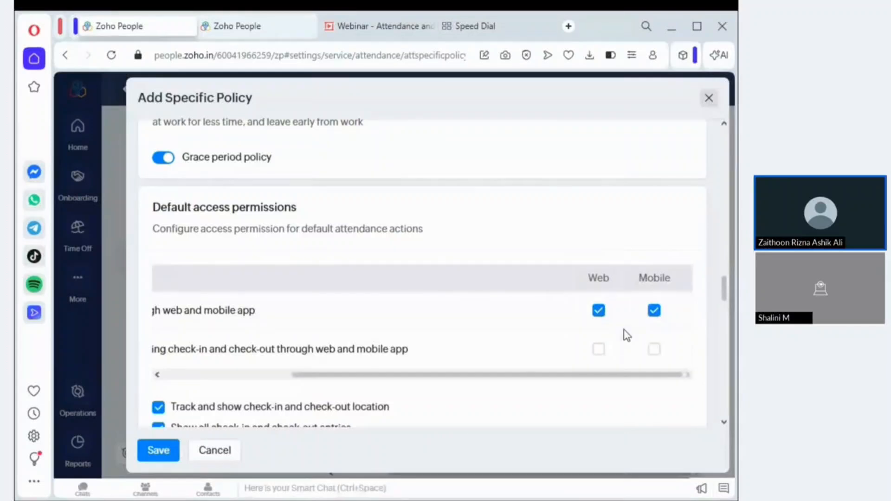
pyautogui.hscroll(-3, 624, 335)
pyautogui.hscroll(-2, 265, 325)
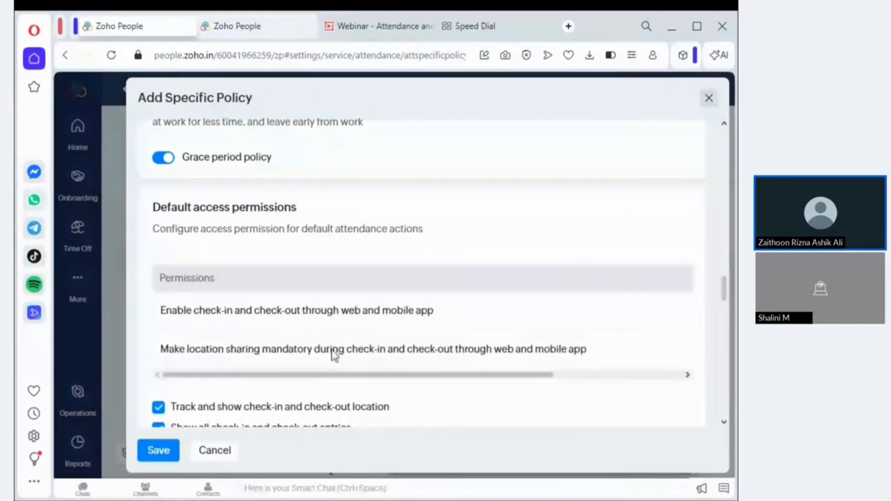
pyautogui.hscroll(3, 380, 358)
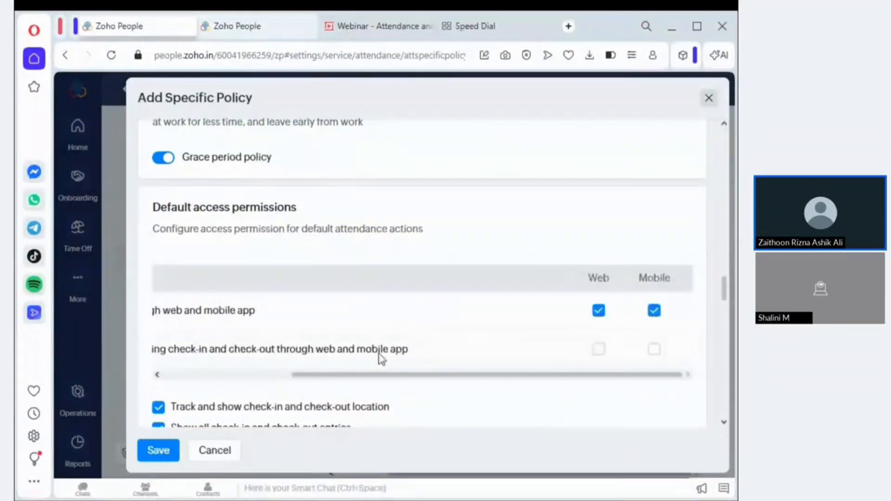
pyautogui.click(654, 350)
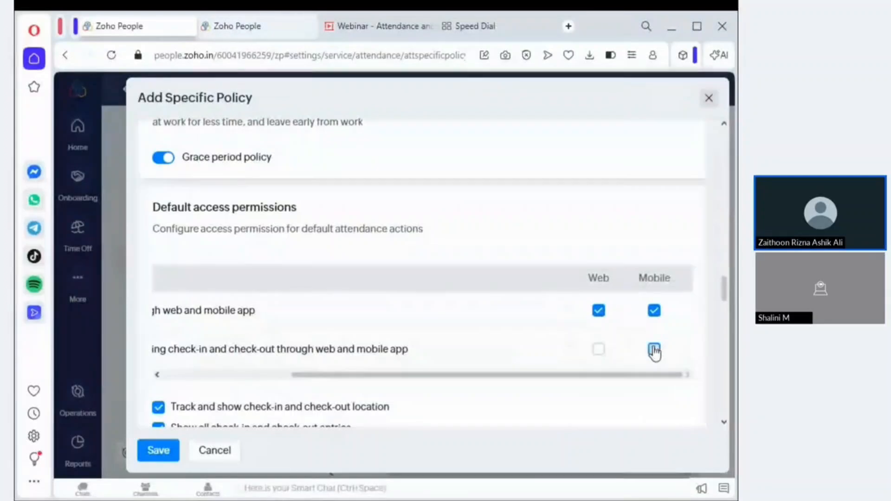
pyautogui.click(598, 350)
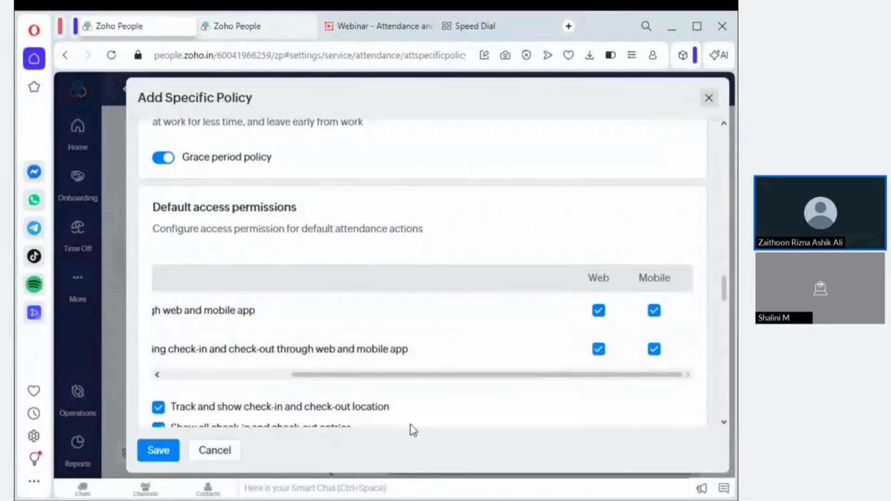
# Step: Enable capturing and saving employee photos during check-in and check-out for both web and mobile under Facial recognition
pyautogui.scroll(-3, 411, 425)
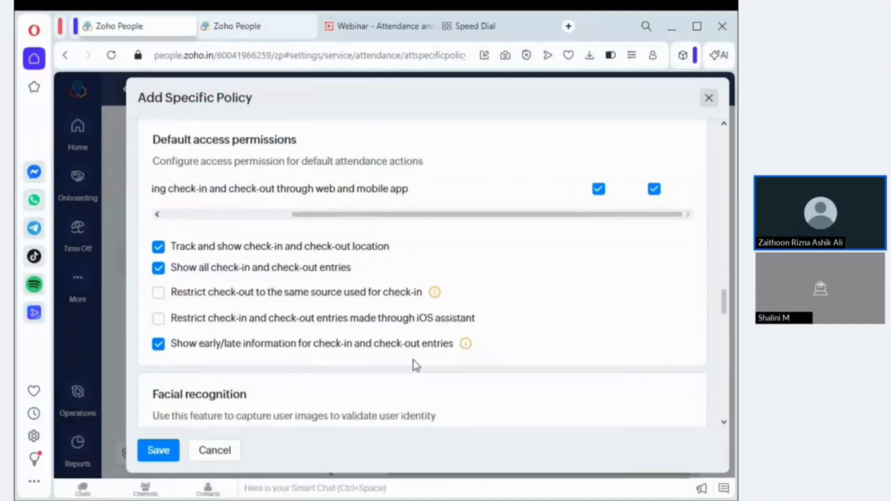
pyautogui.scroll(-4, 416, 356)
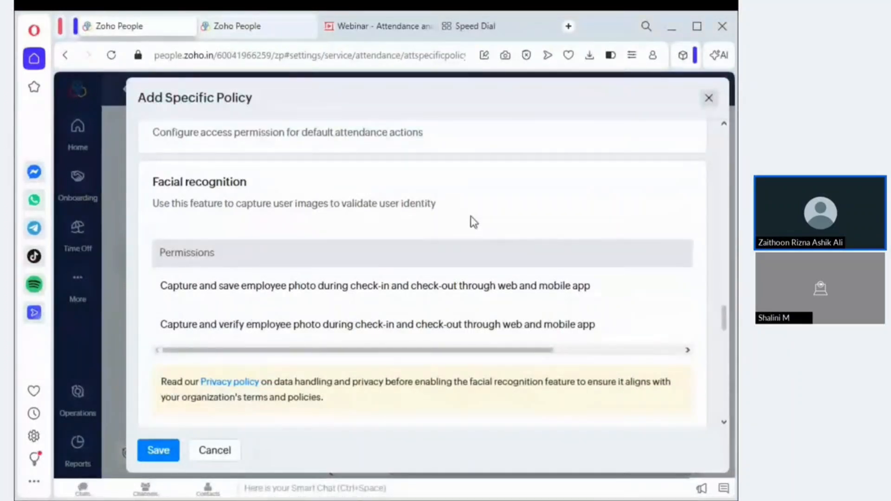
pyautogui.hscroll(5, 606, 288)
pyautogui.click(602, 286)
pyautogui.hscroll(-5, 655, 288)
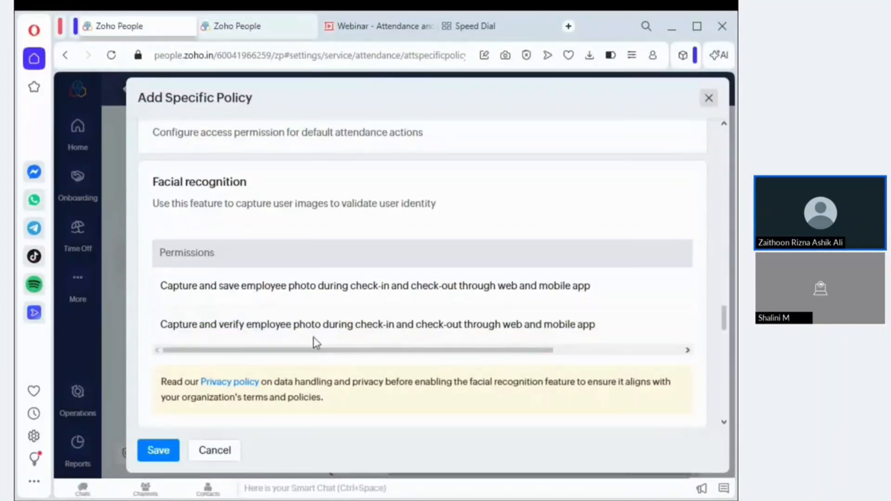
# Step: Enable capturing and verifying employee photos at check-in and check-out for web and mobile, and clear the web option again
pyautogui.hscroll(5, 315, 337)
pyautogui.click(601, 325)
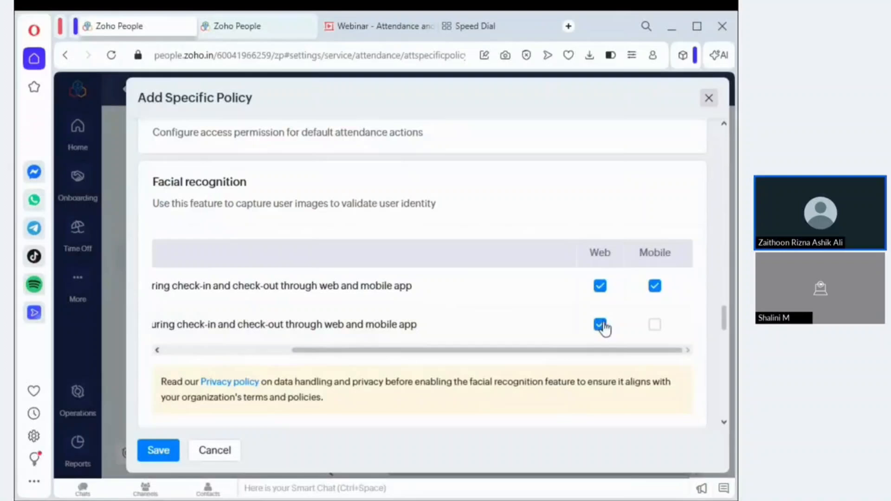
pyautogui.click(656, 324)
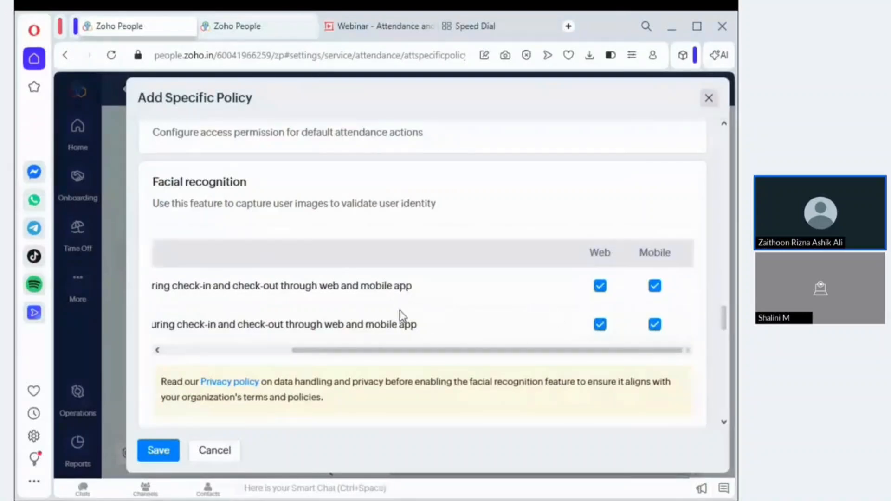
pyautogui.click(600, 325)
# Step: Review the policy's entry permissions, reporting manager report access, expected vs worked hours report and view preferences
pyautogui.scroll(-1, 662, 352)
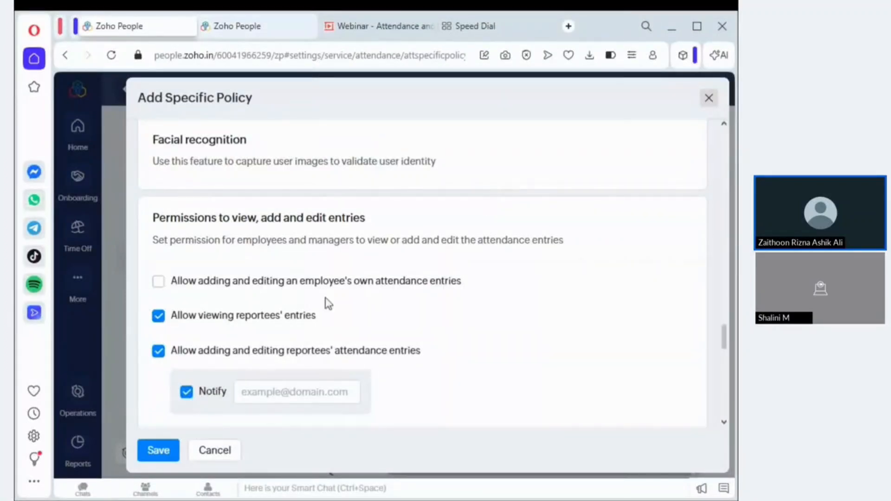
pyautogui.scroll(-2, 419, 321)
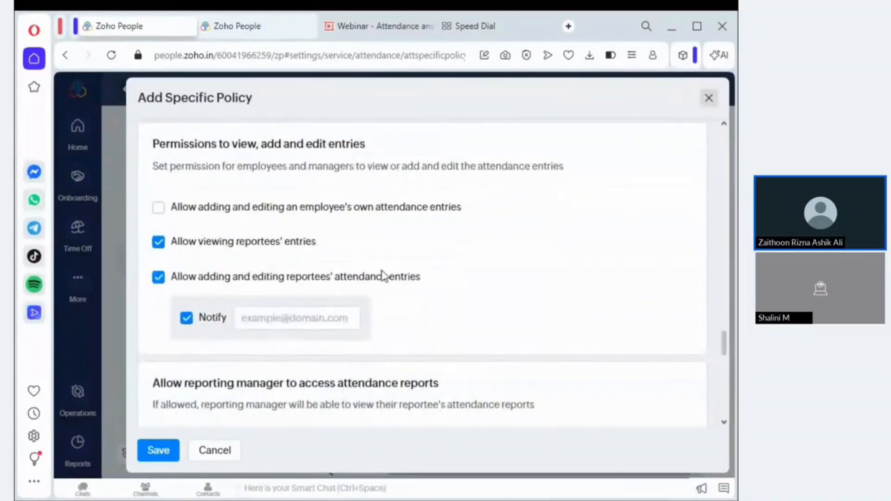
pyautogui.scroll(-2, 163, 214)
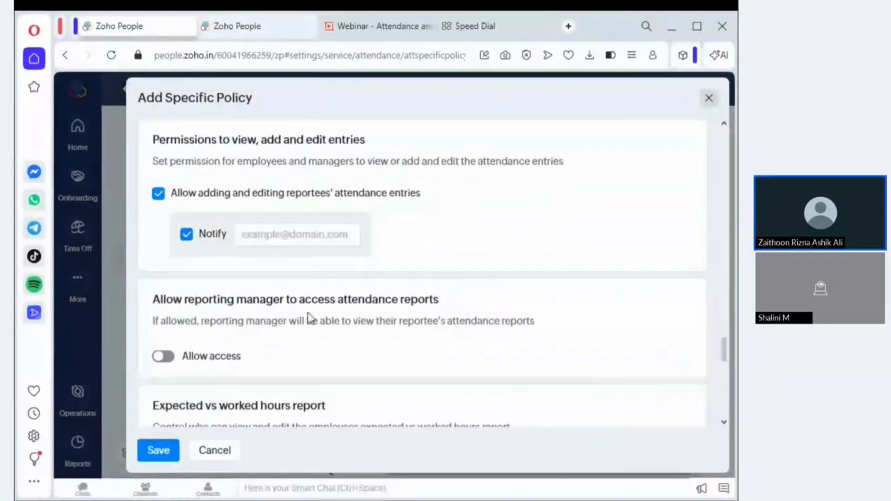
pyautogui.scroll(-4, 364, 352)
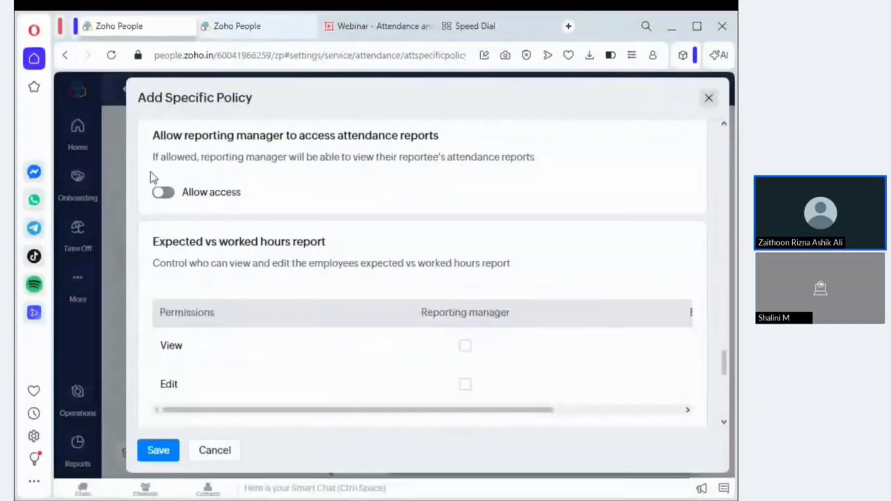
pyautogui.click(162, 193)
pyautogui.scroll(-2, 455, 254)
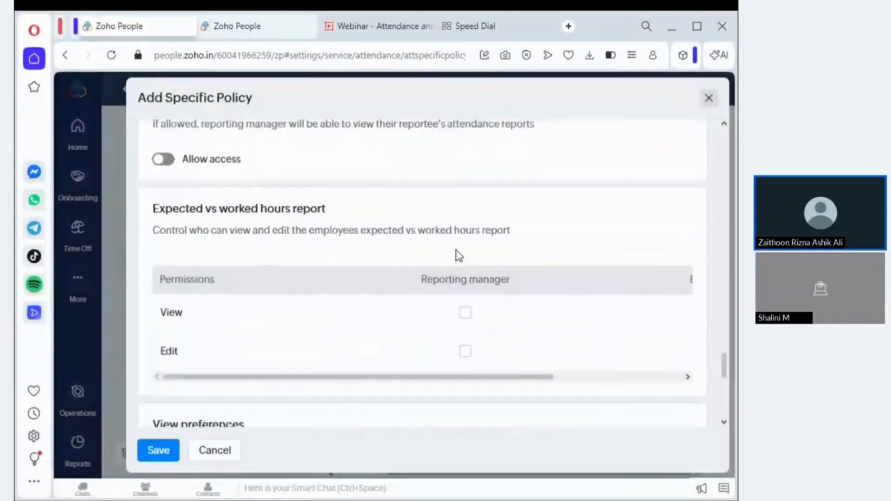
pyautogui.hscroll(2, 407, 305)
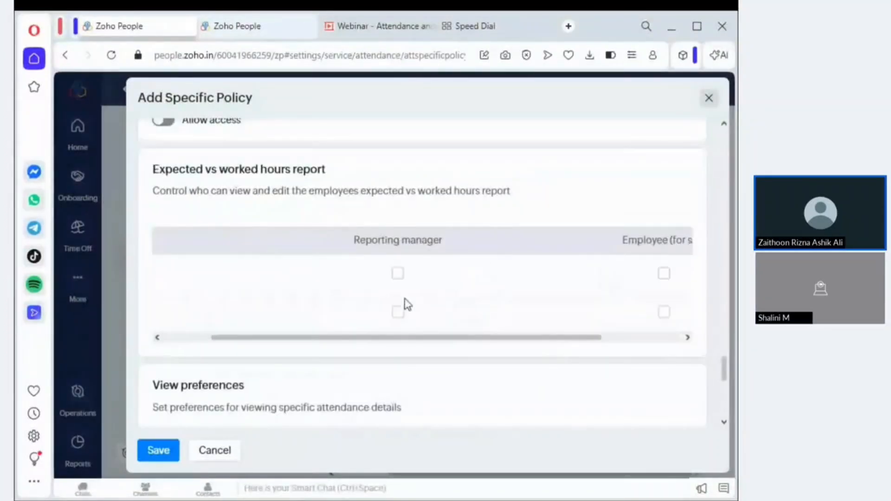
pyautogui.hscroll(2, 408, 305)
pyautogui.scroll(-3, 407, 305)
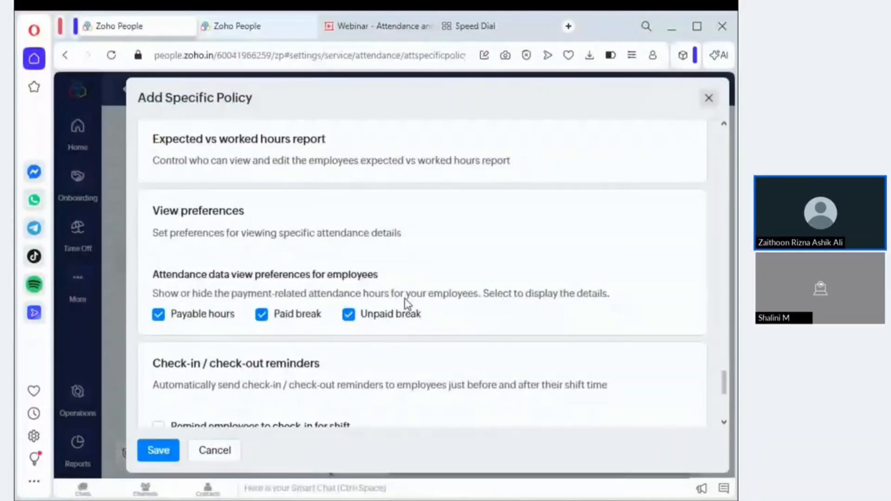
pyautogui.scroll(-2, 405, 298)
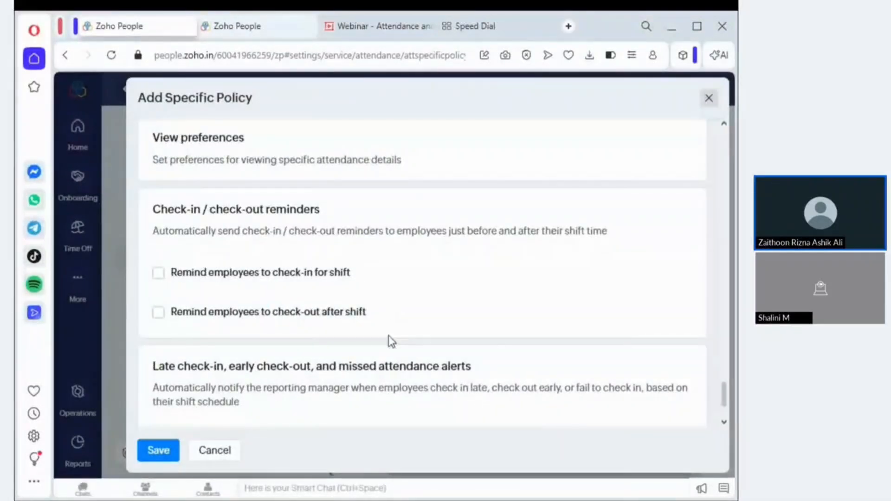
# Step: Enable the shift check-in reminder, set to 01:00 hours before and 00:10 hours after the shift starts
pyautogui.click(158, 274)
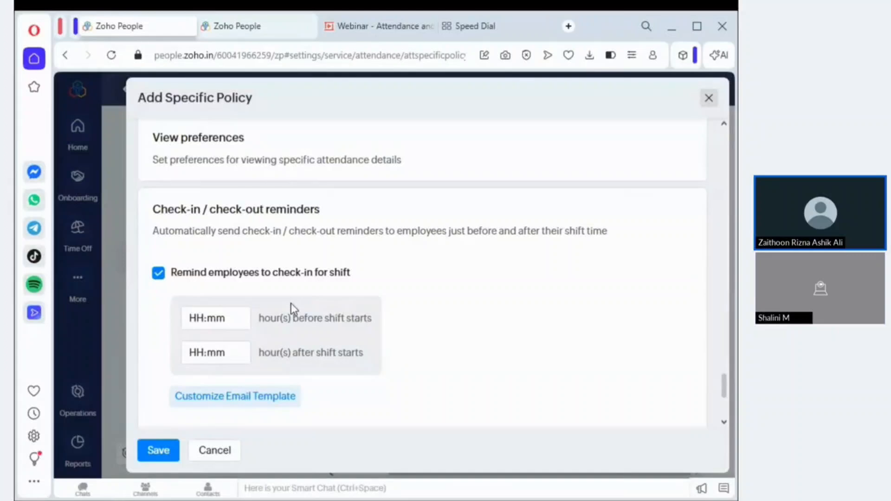
pyautogui.click(191, 318)
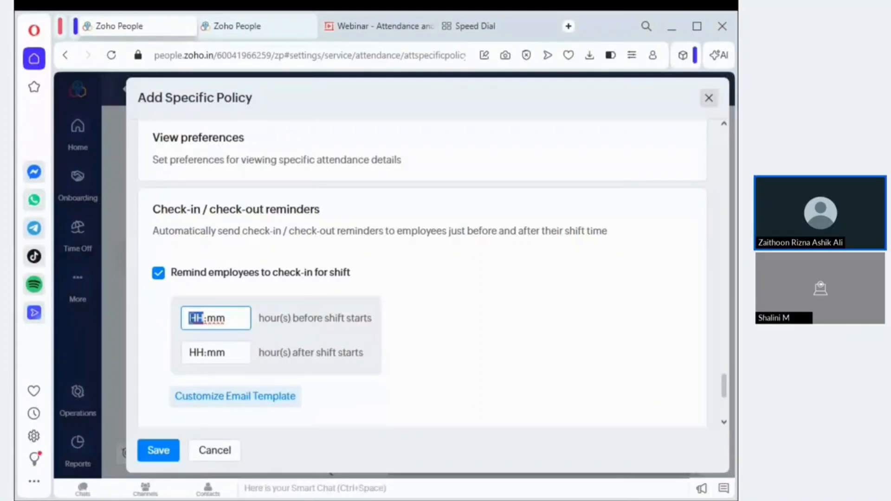
pyautogui.write('01:00')
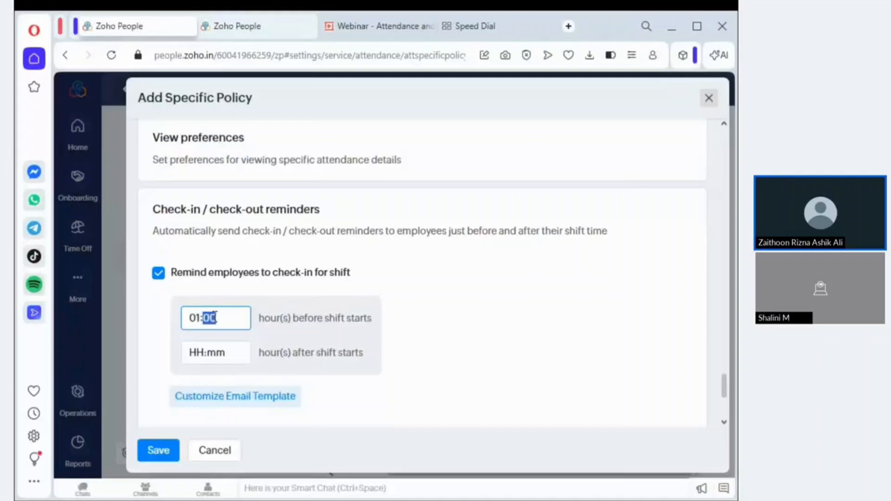
pyautogui.click(197, 354)
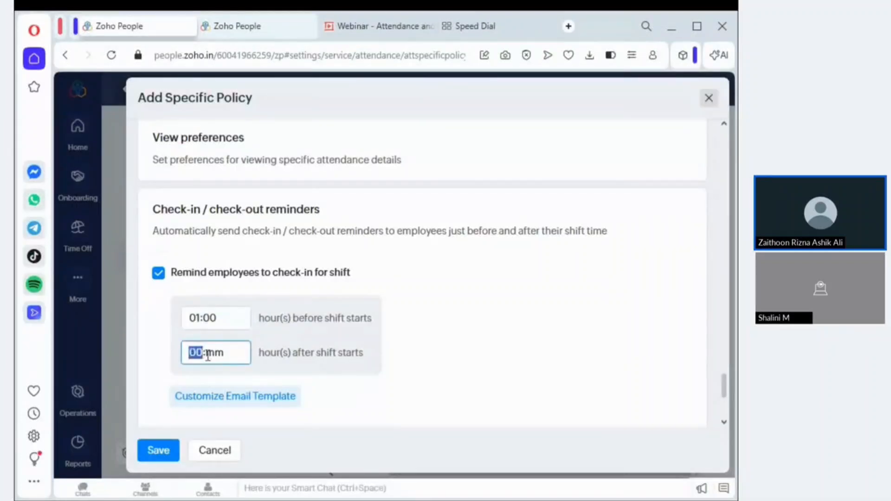
pyautogui.write('00:')
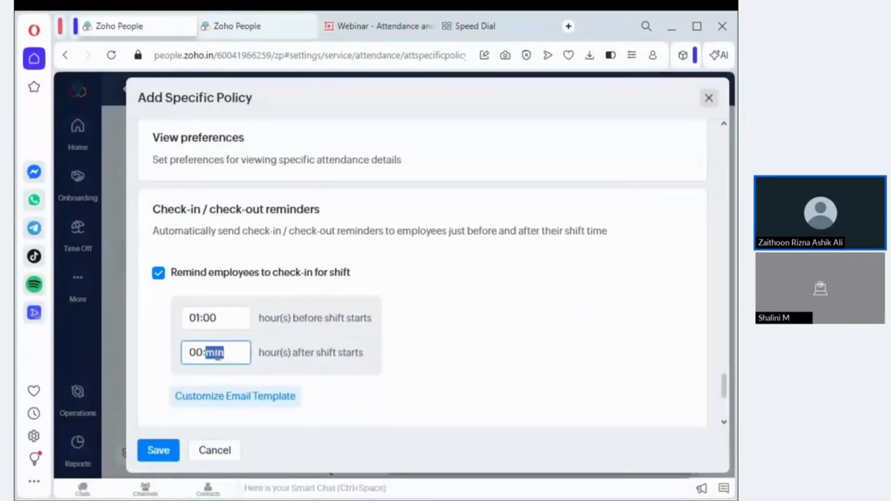
pyautogui.write('10')
pyautogui.scroll(-2, 323, 369)
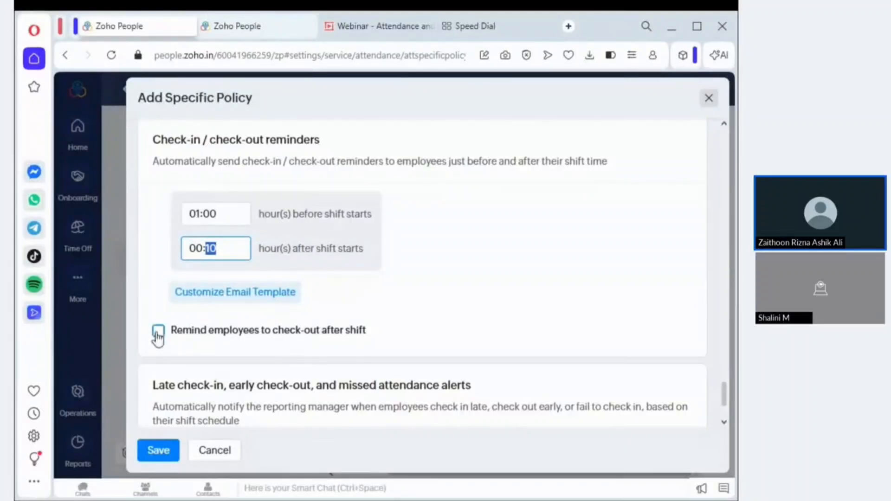
# Step: Review the check-in and check-out reminder settings and the late check-in, early check-out and missed attendance alert options
pyautogui.scroll(-16, 221, 249)
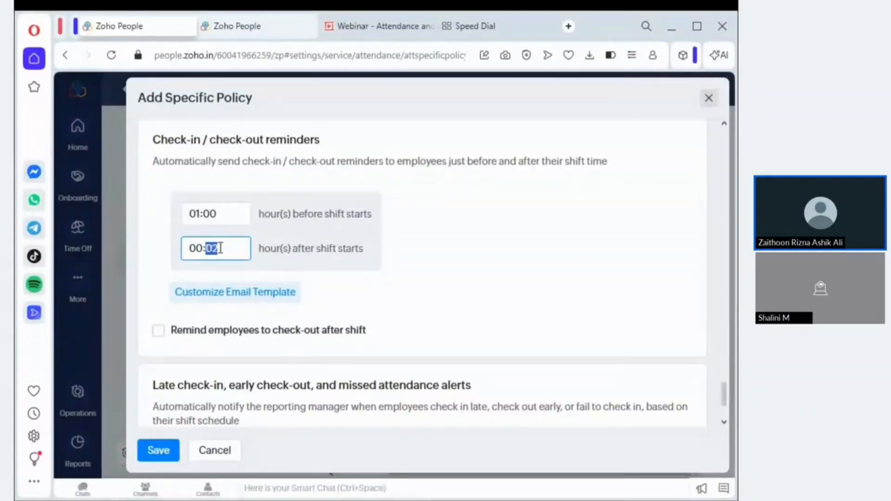
pyautogui.click(447, 289)
pyautogui.scroll(-1, 275, 371)
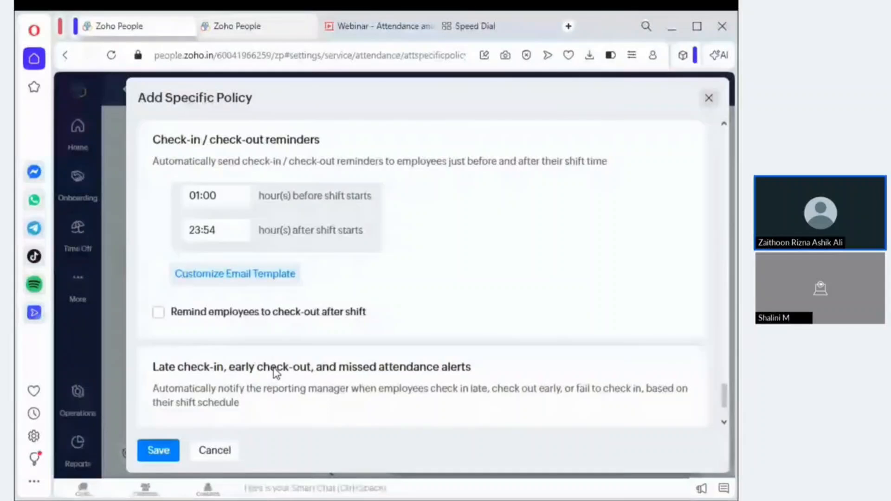
pyautogui.scroll(-3, 276, 372)
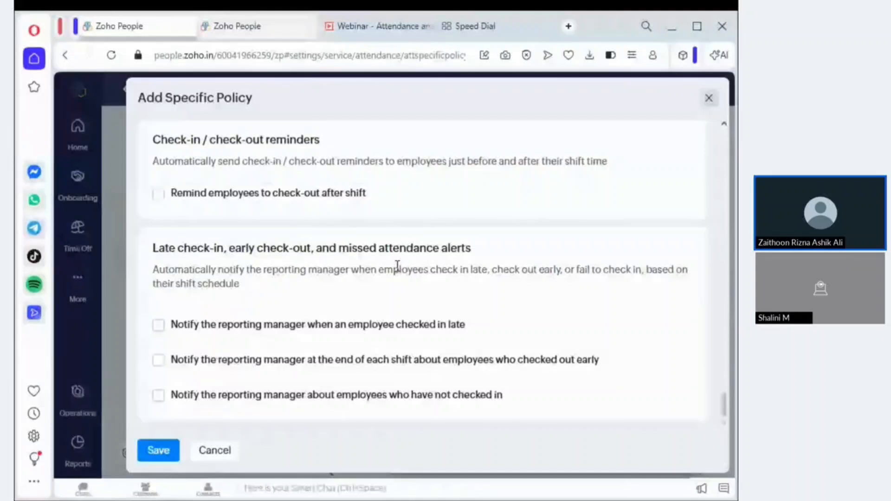
pyautogui.scroll(3, 255, 376)
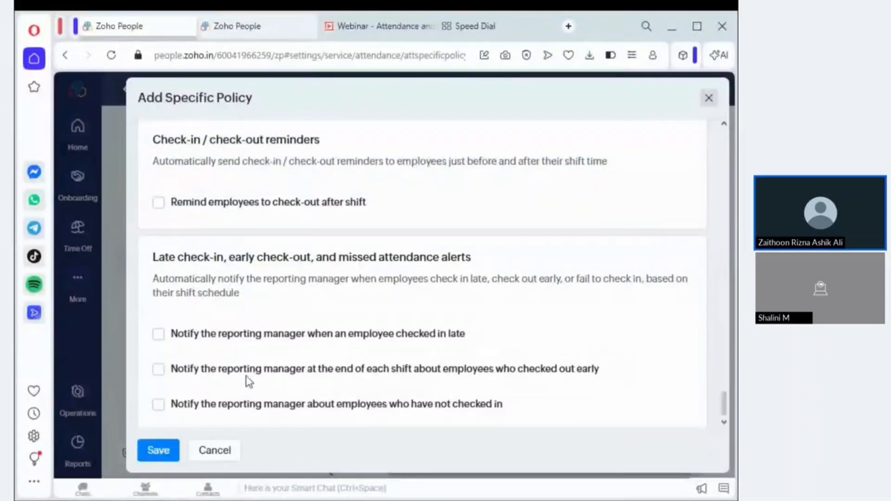
pyautogui.scroll(4, 248, 382)
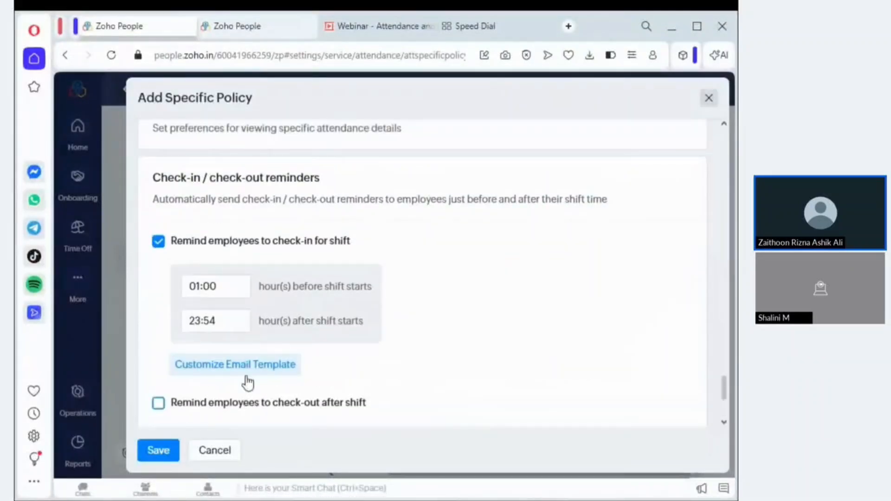
pyautogui.scroll(-5, 248, 382)
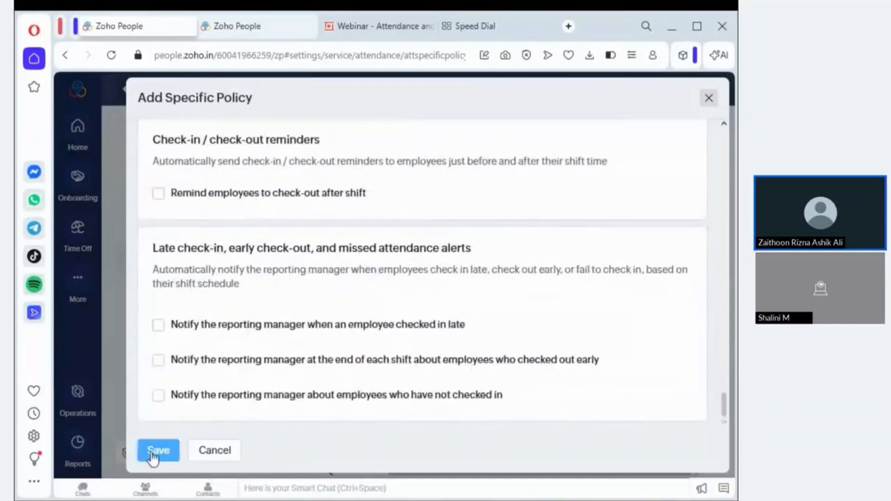
# Step: Save the policy without the reportee entry notification and apply it to existing entries from 01-Jan-2026 to 26-Jan-2026
pyautogui.click(158, 453)
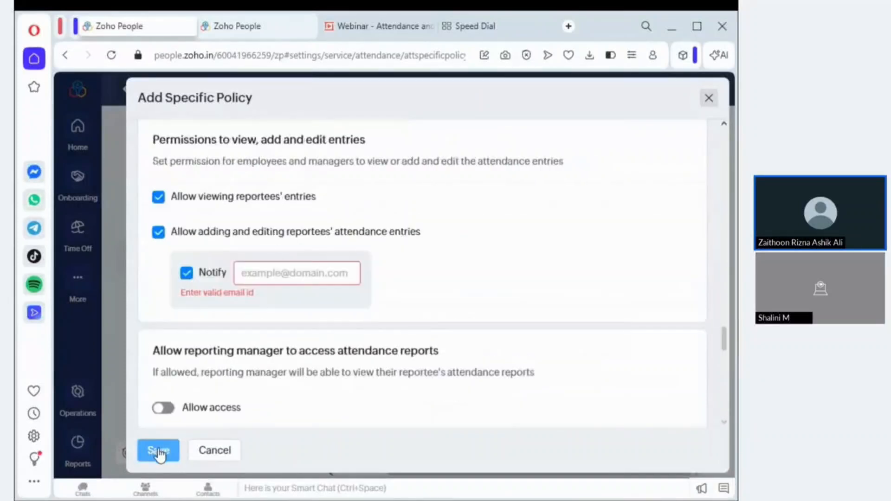
pyautogui.click(187, 273)
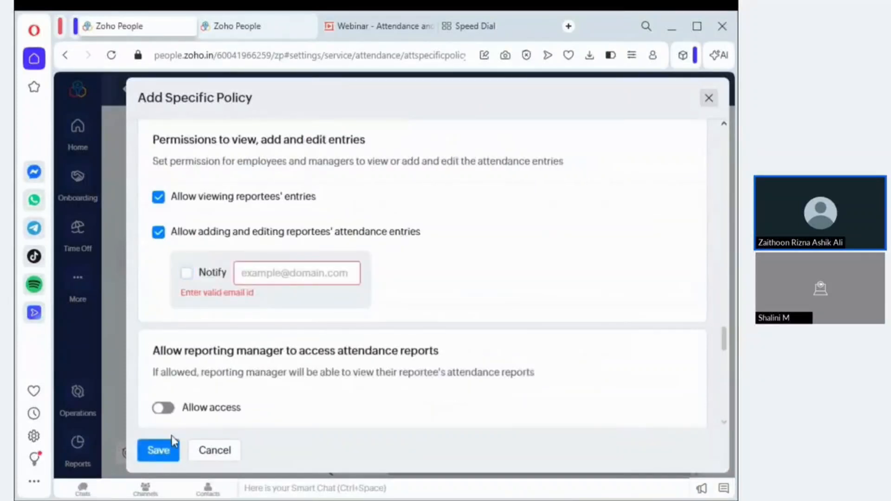
pyautogui.click(158, 451)
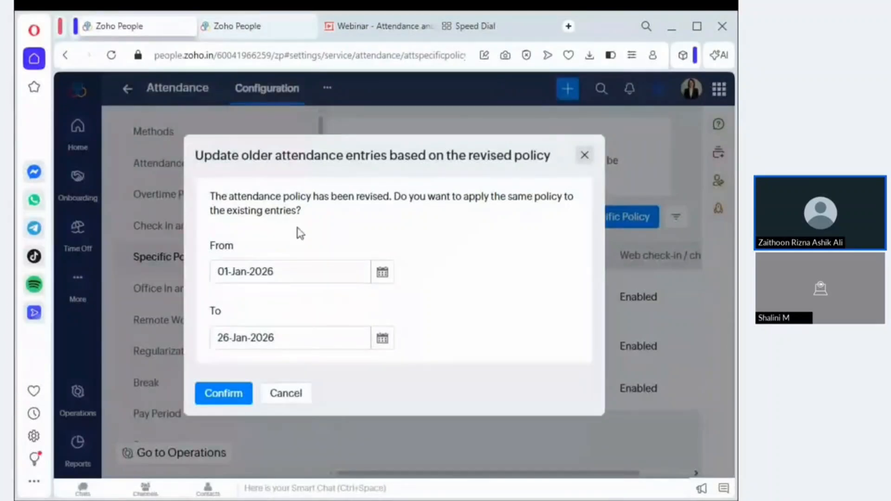
pyautogui.click(214, 394)
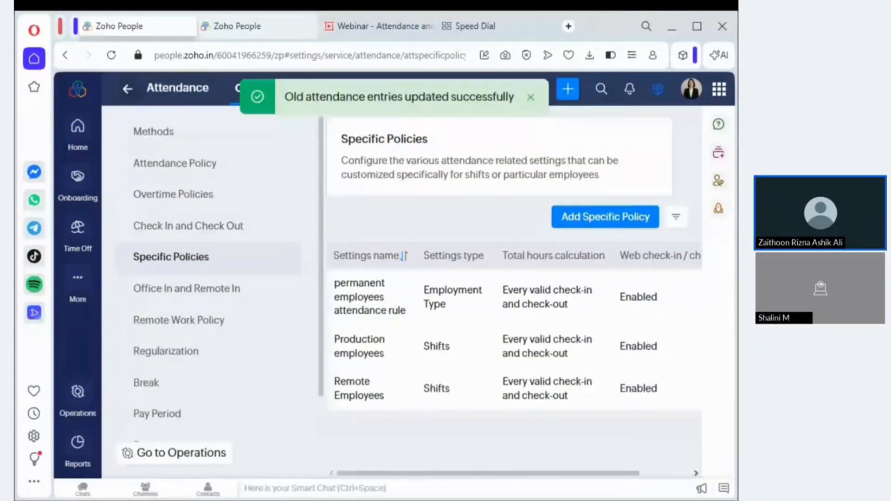
# Step: Start a new overtime policy in the attendance configuration and name it "Sales employees"
pyautogui.click(160, 203)
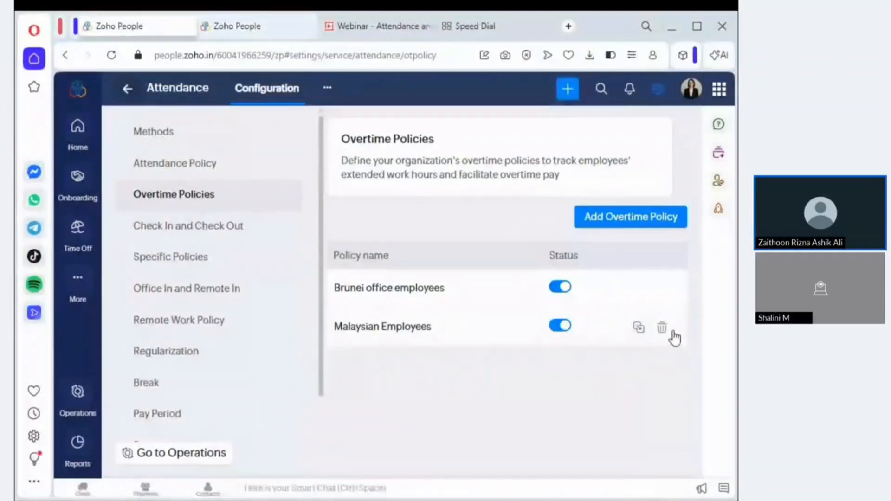
pyautogui.click(617, 221)
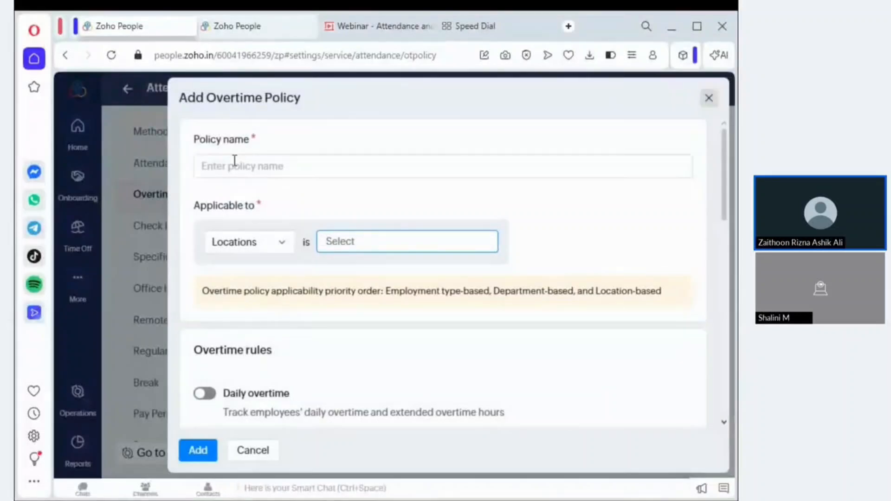
pyautogui.click(235, 161)
pyautogui.write('Sales employees')
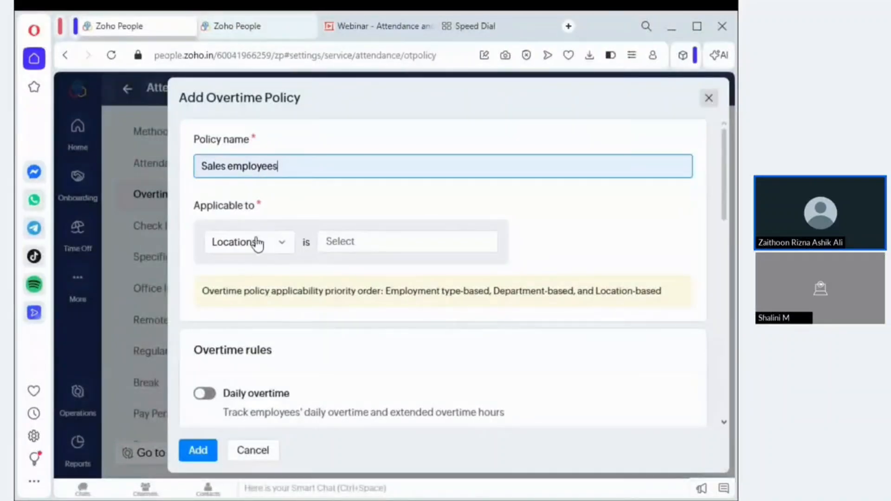
# Step: Make the overtime policy applicable by department and select the HR department
pyautogui.click(281, 247)
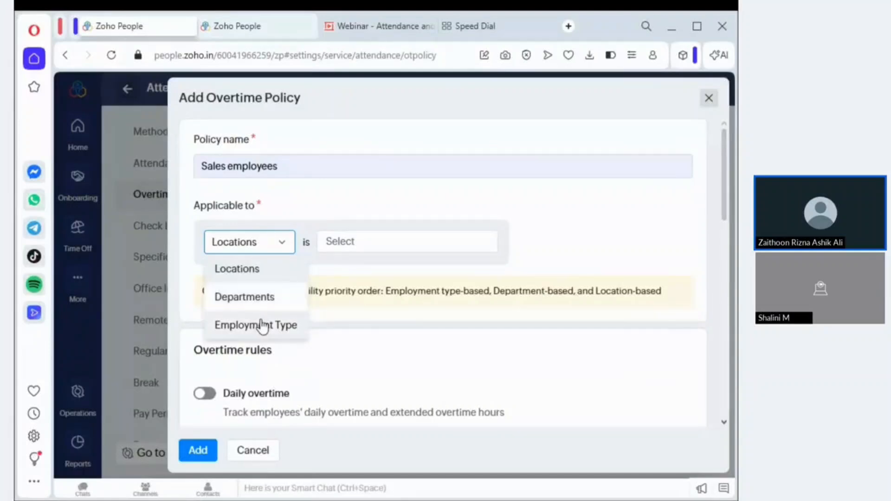
pyautogui.click(368, 240)
pyautogui.click(248, 242)
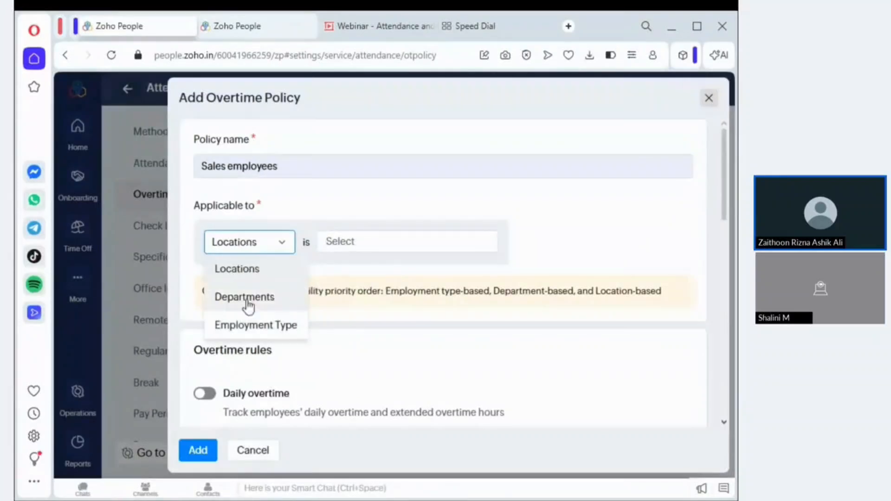
pyautogui.click(246, 300)
pyautogui.click(348, 239)
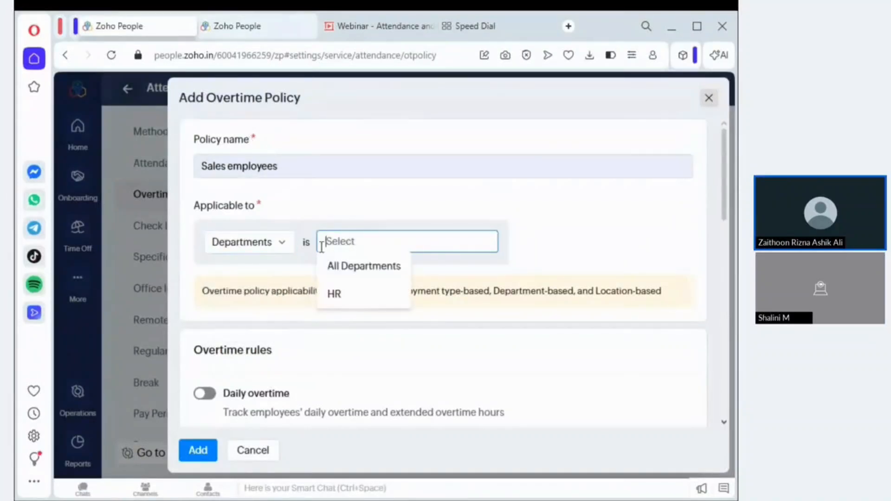
pyautogui.click(338, 290)
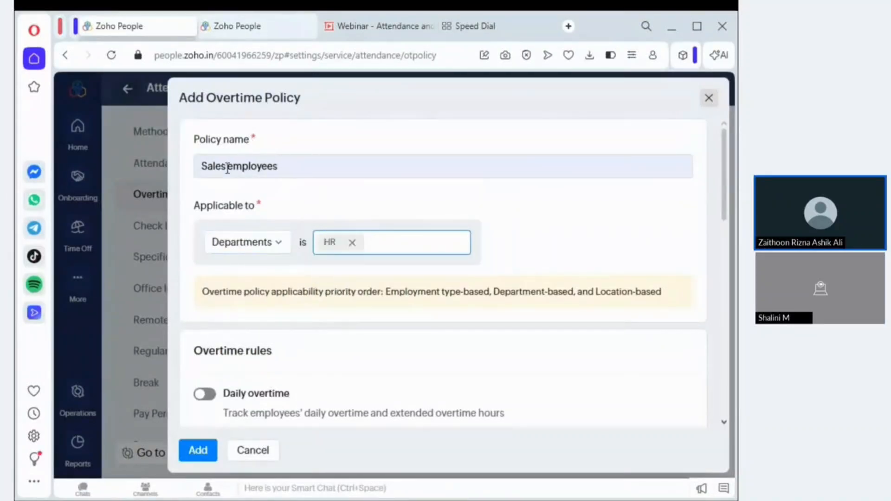
# Step: Rename the overtime policy as "HR employees"
pyautogui.moveTo(227, 168); pyautogui.dragTo(194, 167)
pyautogui.press('BackSpace')
pyautogui.write('HR')
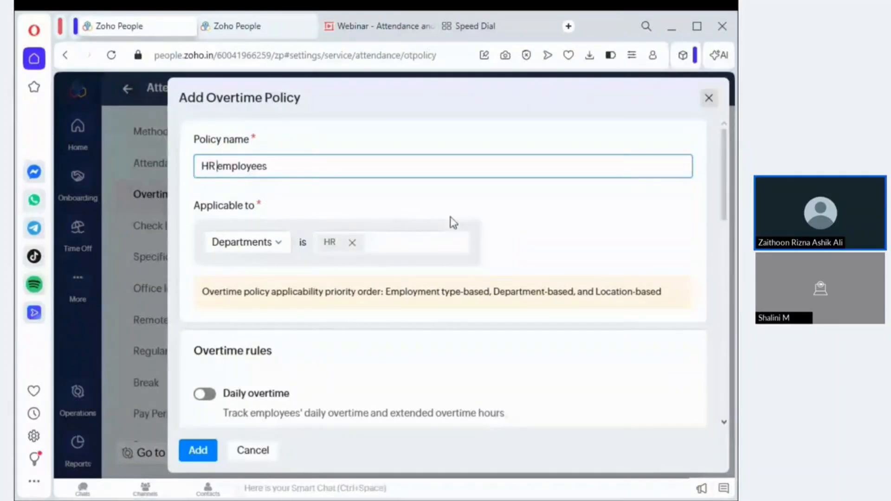
# Step: Enable daily overtime, enter a 10:00 hours/day limit, and choose working hours exceeding the shift hours as the rule
pyautogui.scroll(-3, 356, 335)
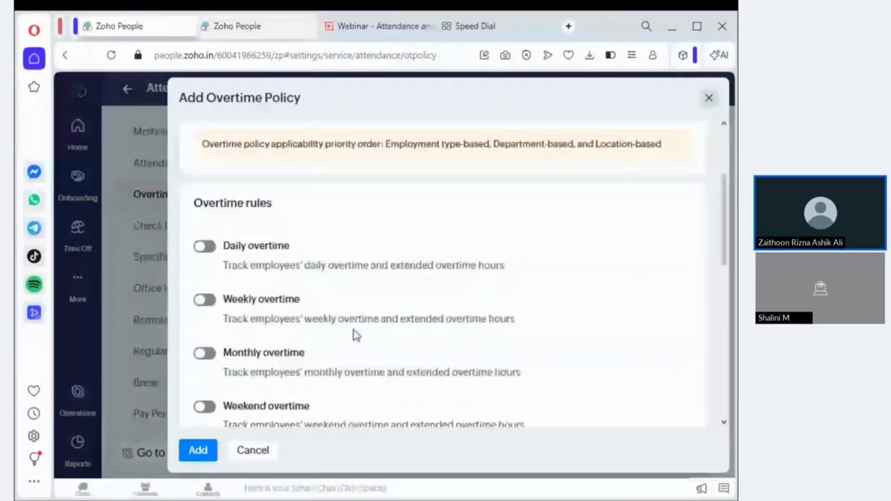
pyautogui.scroll(-1, 356, 335)
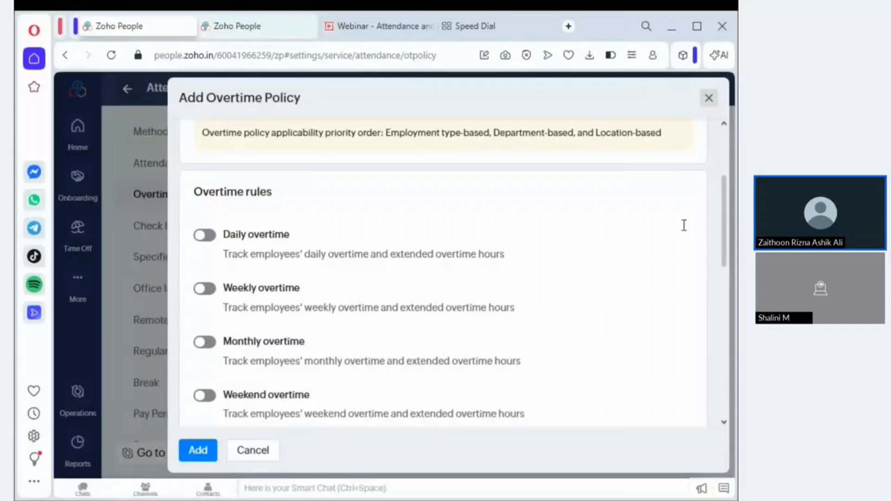
pyautogui.click(205, 237)
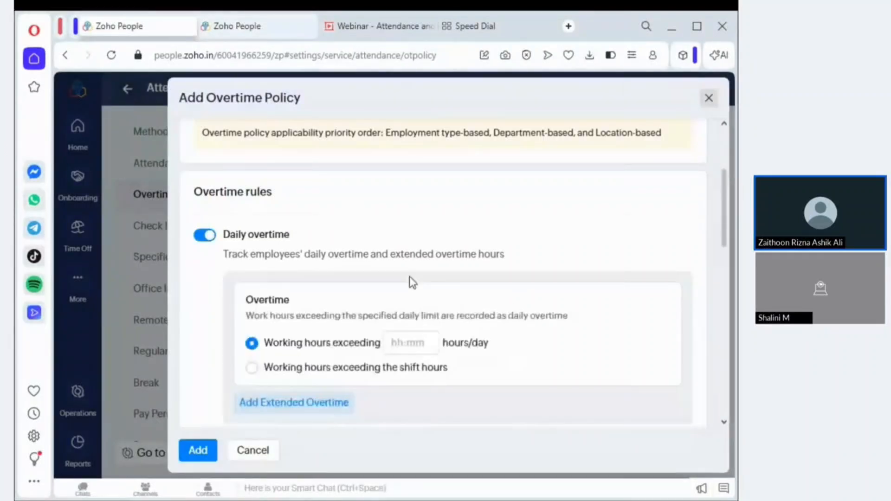
pyautogui.scroll(-2, 408, 278)
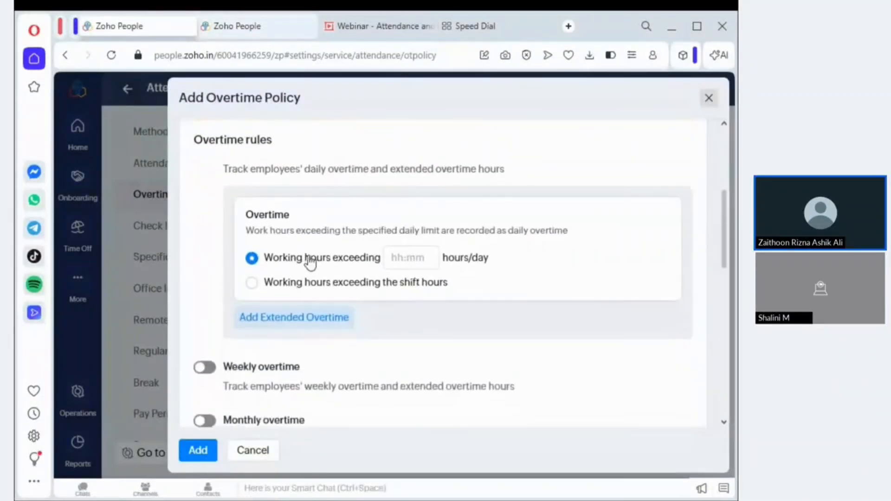
pyautogui.click(401, 262)
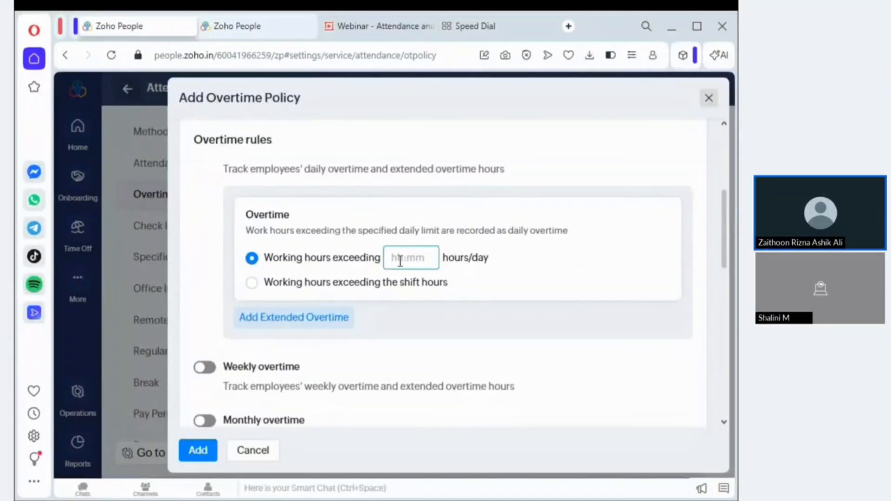
pyautogui.write('10:00')
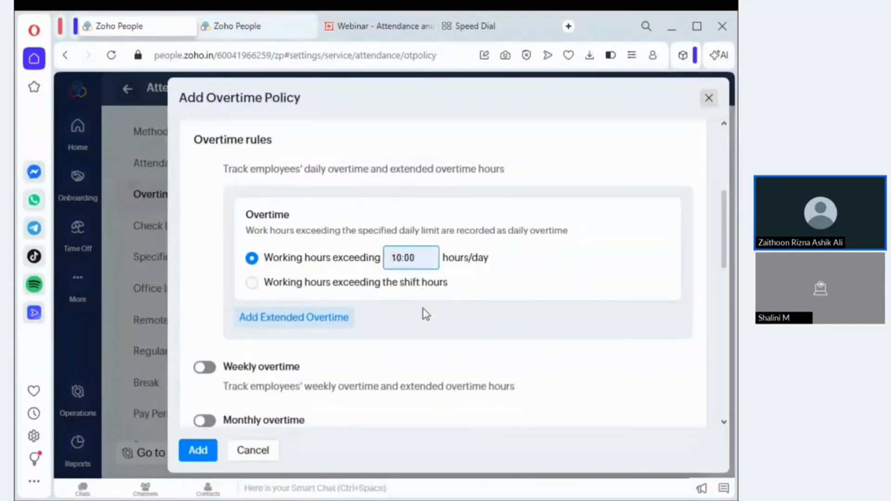
pyautogui.write('10:00')
pyautogui.press('Tab')
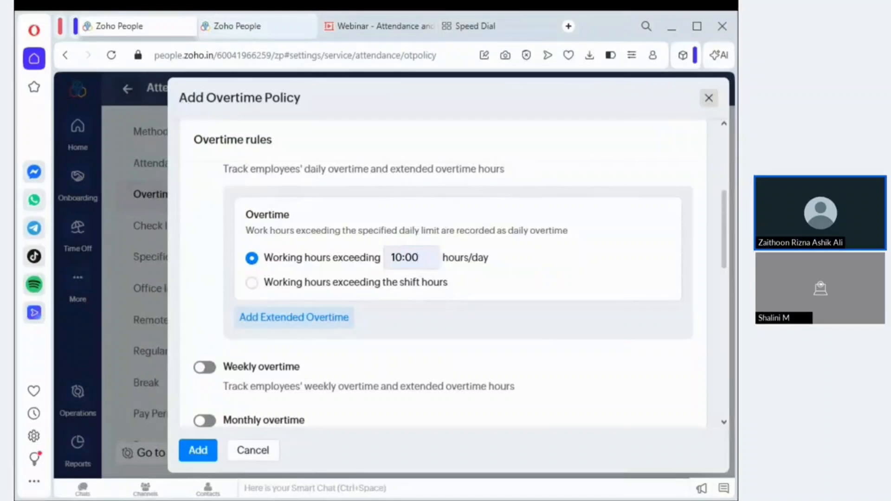
pyautogui.click(252, 284)
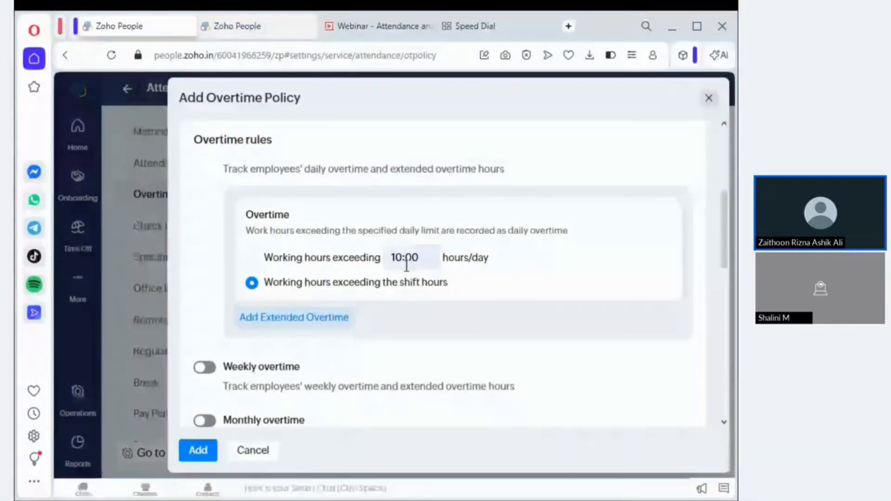
# Step: Enable weekly overtime for the policy and set its working-hours limit to 45:00 hours/week
pyautogui.scroll(-3, 278, 343)
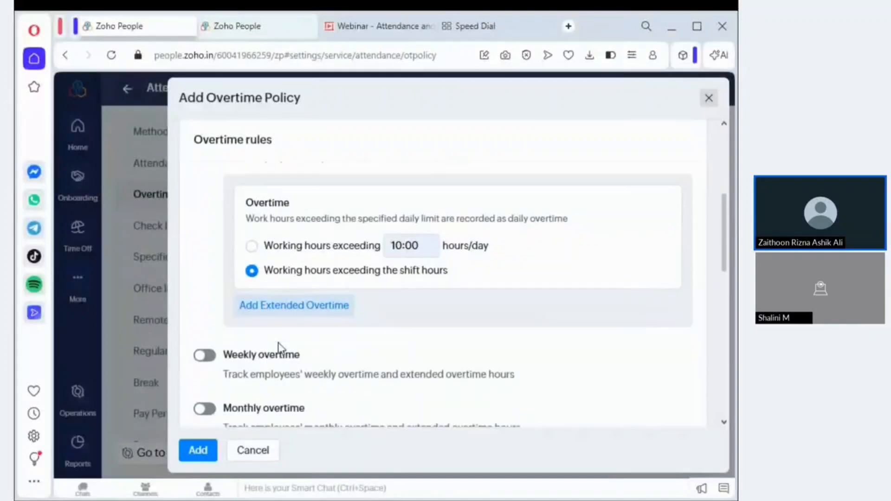
pyautogui.click(205, 301)
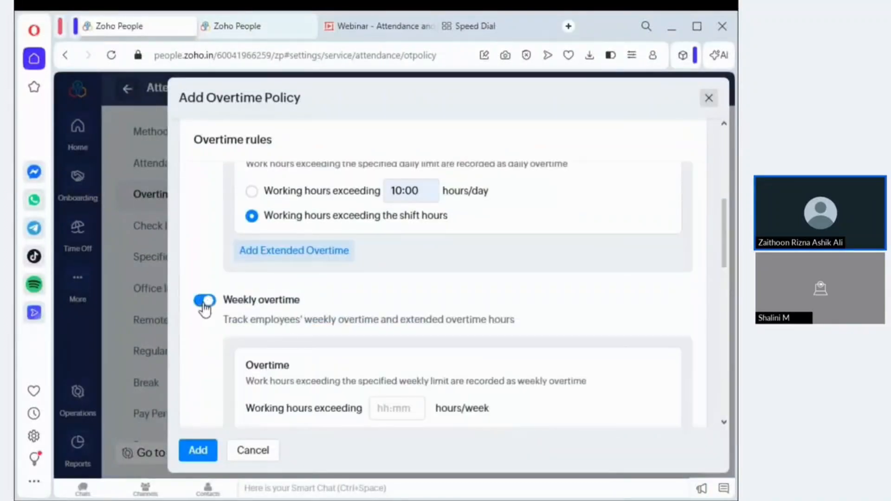
pyautogui.scroll(-6, 295, 343)
pyautogui.click(390, 273)
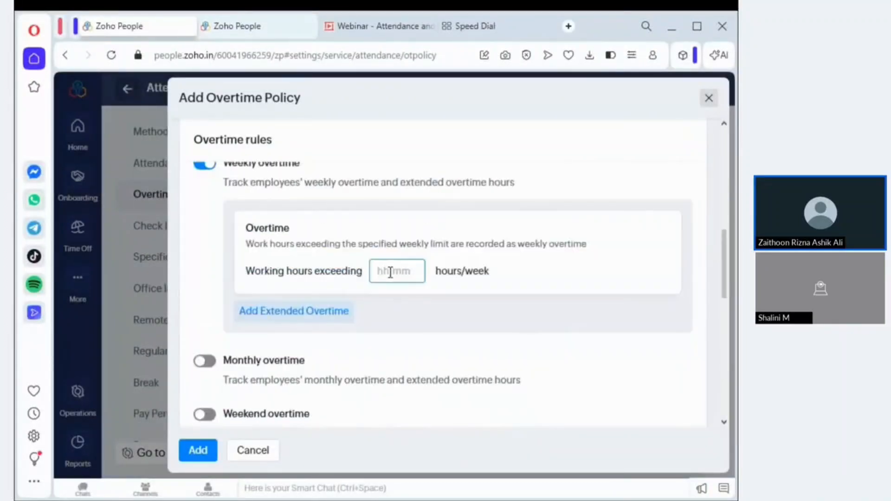
pyautogui.write('45')
pyautogui.write('""')
pyautogui.write('00')
# Step: Examine the monthly, weekend and holiday overtime options, the overtime policy report setting and the notification limits of the new policy
pyautogui.scroll(-3, 382, 360)
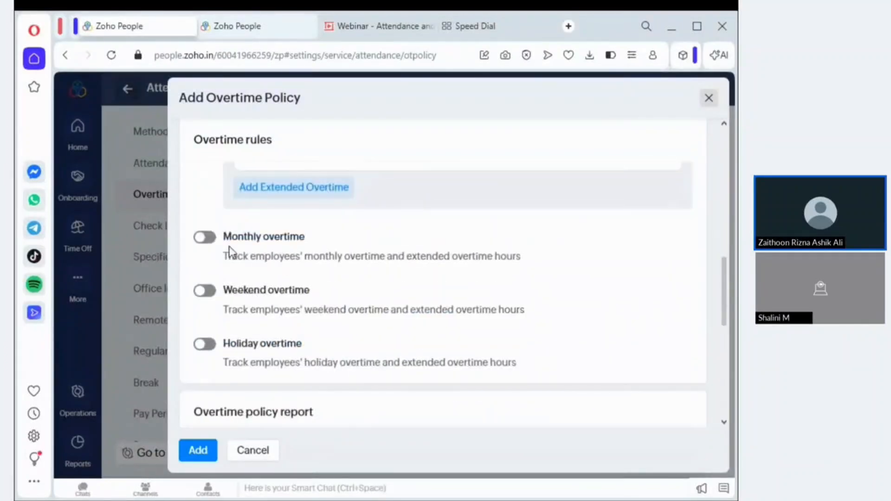
pyautogui.scroll(-5, 289, 322)
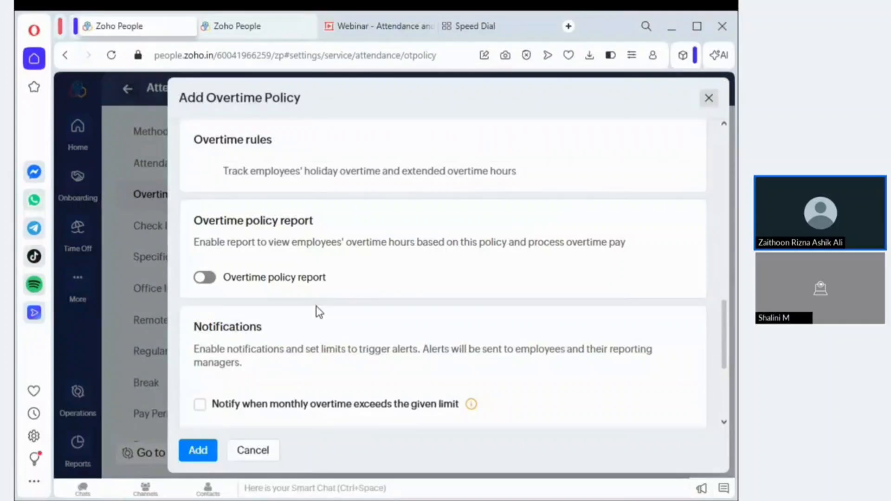
pyautogui.scroll(-1, 324, 310)
pyautogui.scroll(-3, 324, 308)
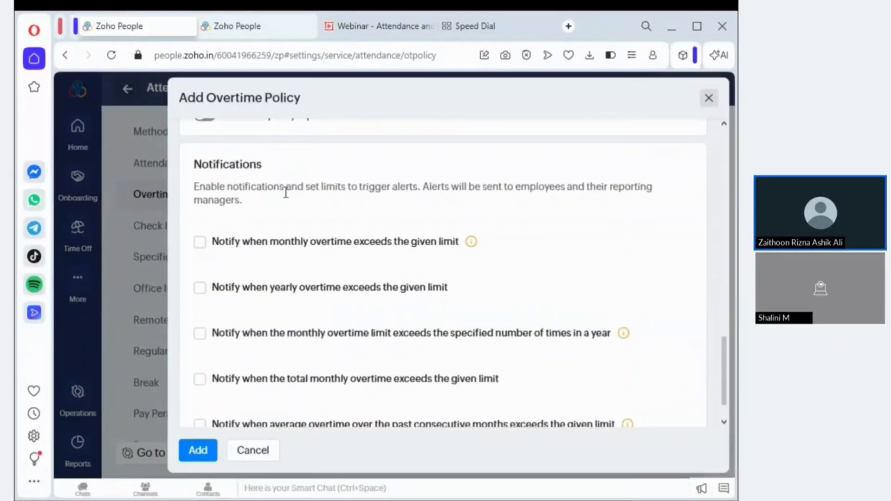
pyautogui.scroll(3, 286, 193)
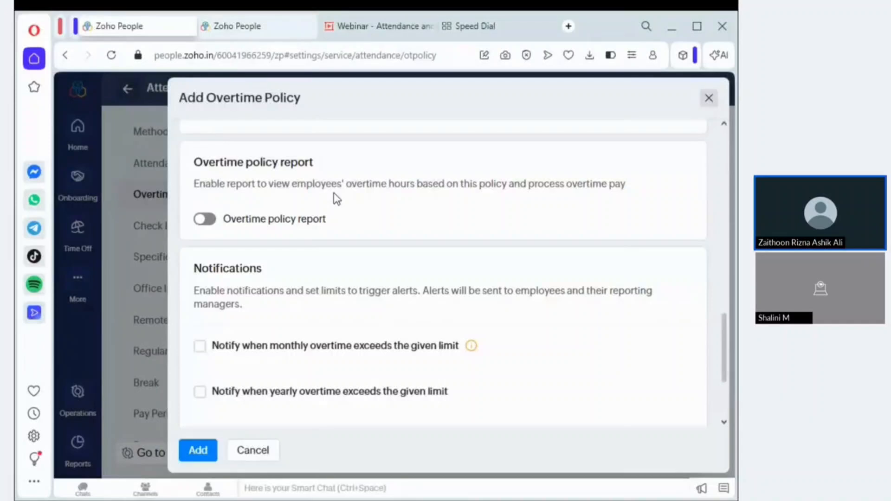
pyautogui.scroll(-1, 412, 274)
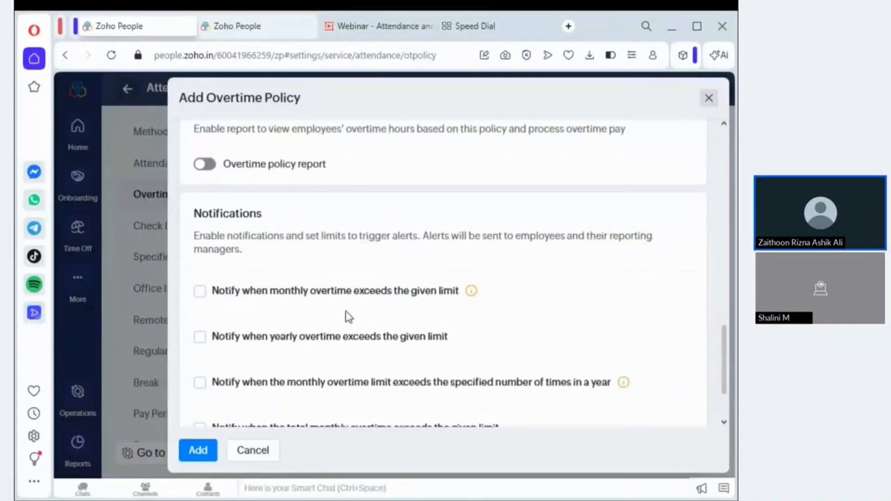
pyautogui.scroll(8, 349, 317)
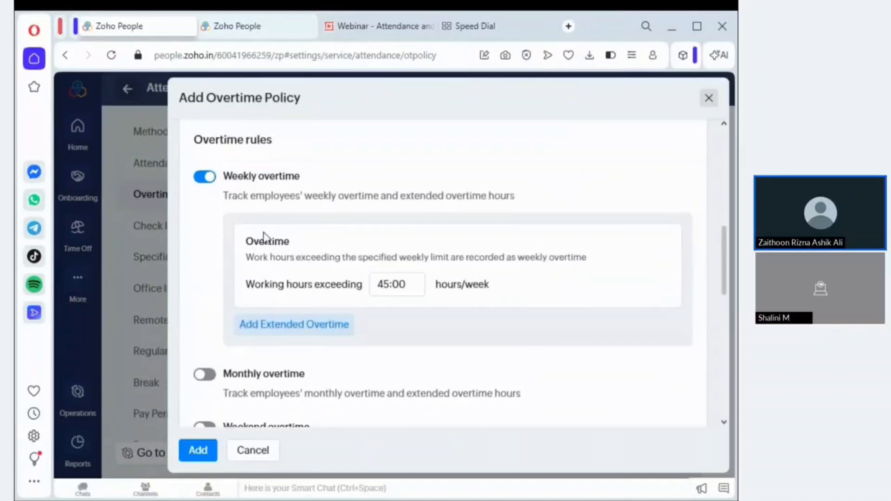
pyautogui.scroll(2, 269, 297)
pyautogui.scroll(-3, 269, 279)
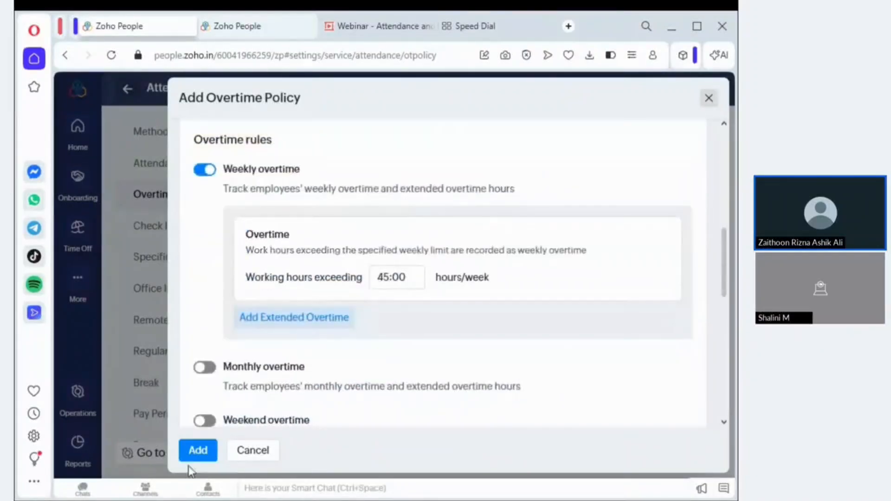
# Step: Add the HR employees overtime policy and open the Office In and Remote In settings
pyautogui.click(198, 452)
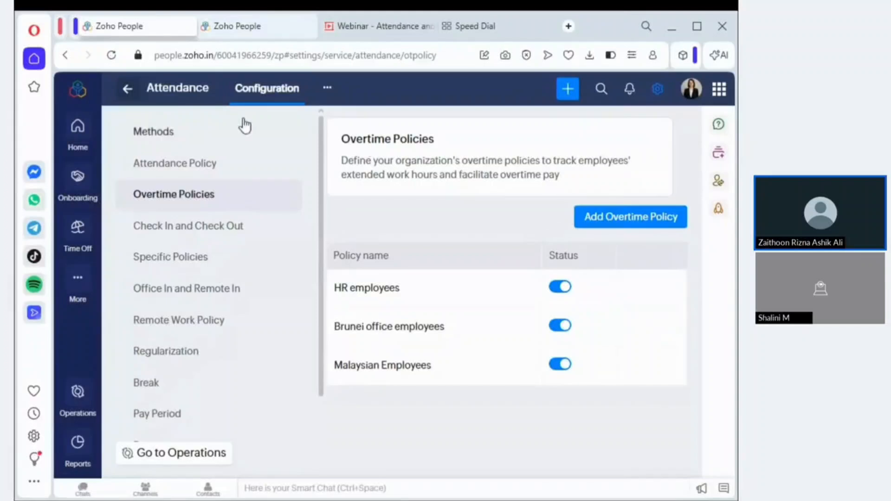
pyautogui.click(192, 301)
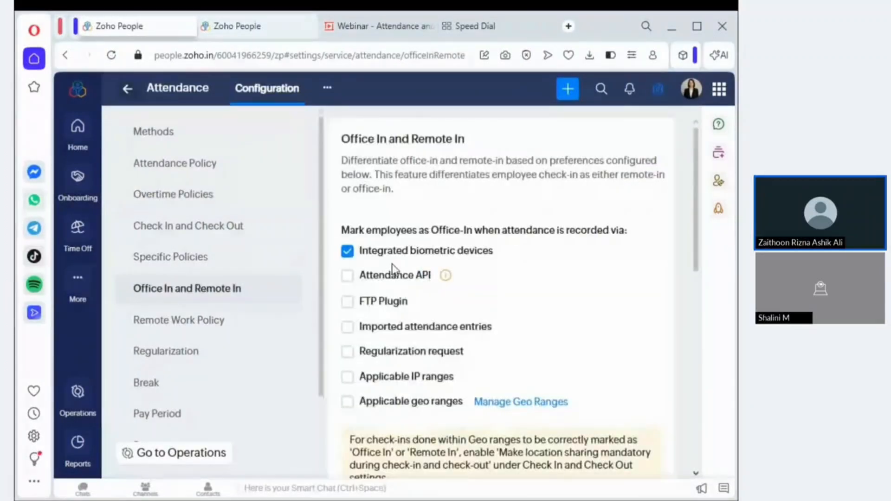
# Step: Open the geo restriction settings in the Attendance permissions and start adding a new geo restriction
pyautogui.moveTo(409, 281)
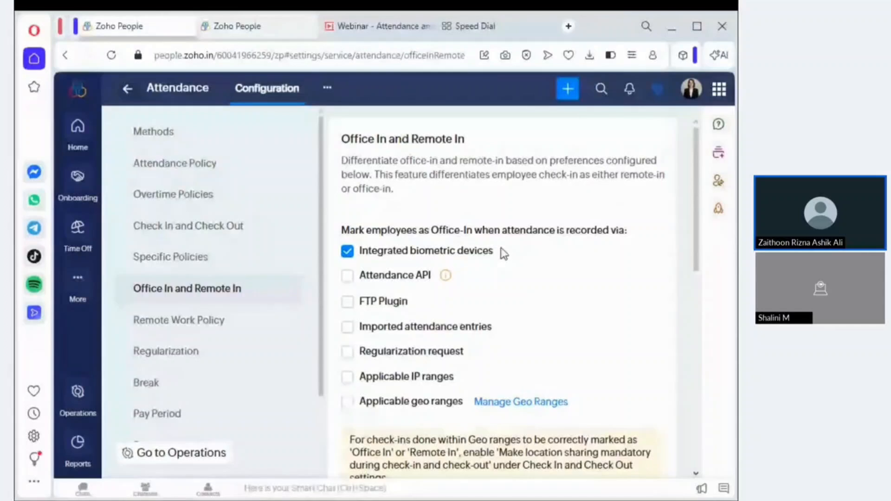
pyautogui.click(326, 88)
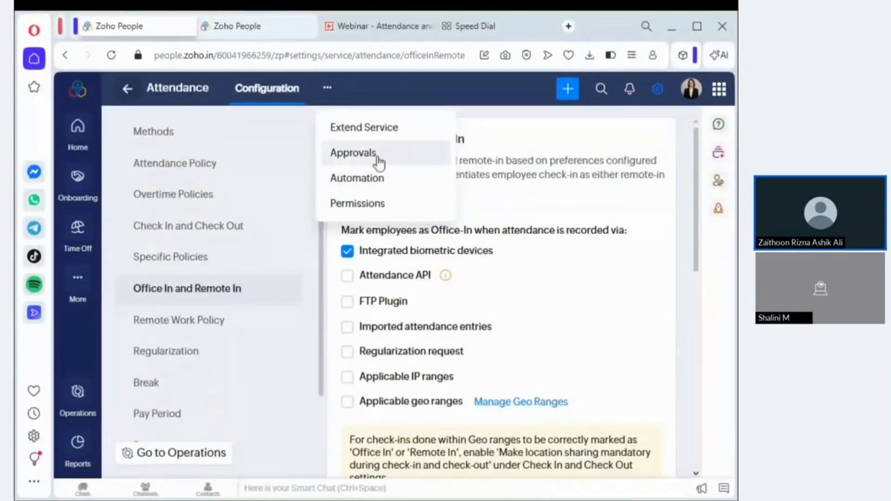
pyautogui.click(380, 204)
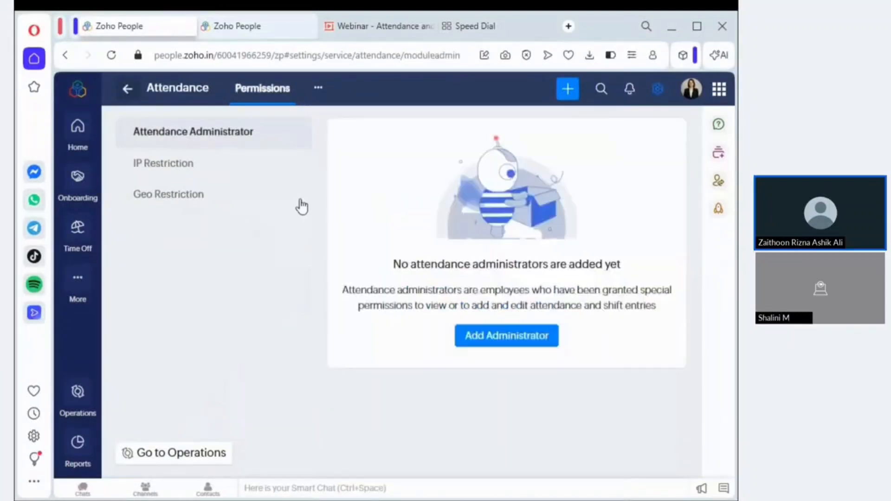
pyautogui.click(180, 205)
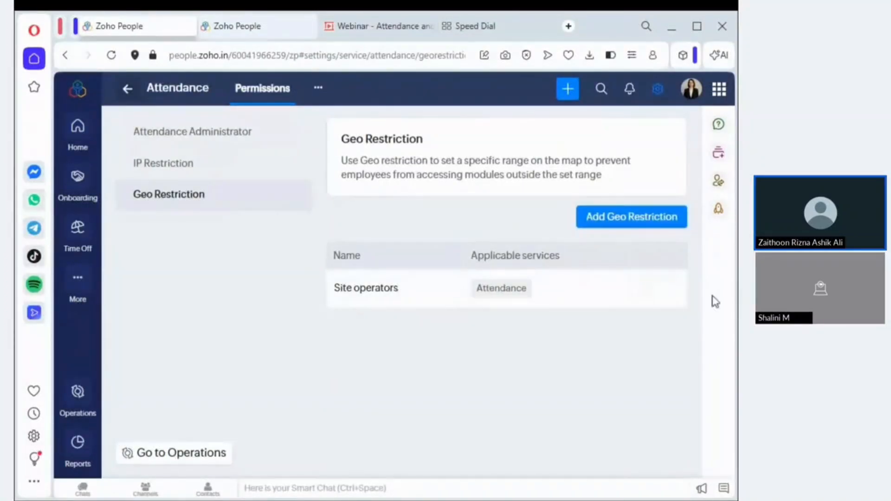
pyautogui.click(595, 215)
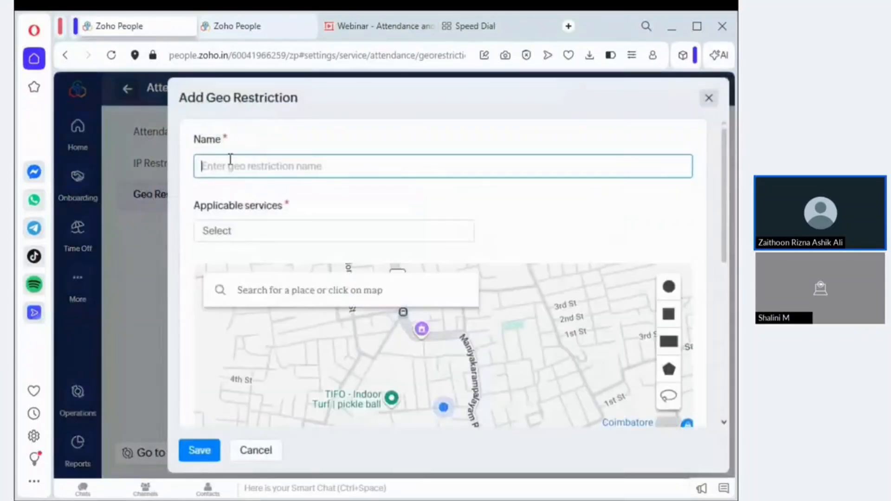
# Step: Name the geo restriction "Field Sales Employees" and make it applicable to the Attendance service
pyautogui.click(314, 203)
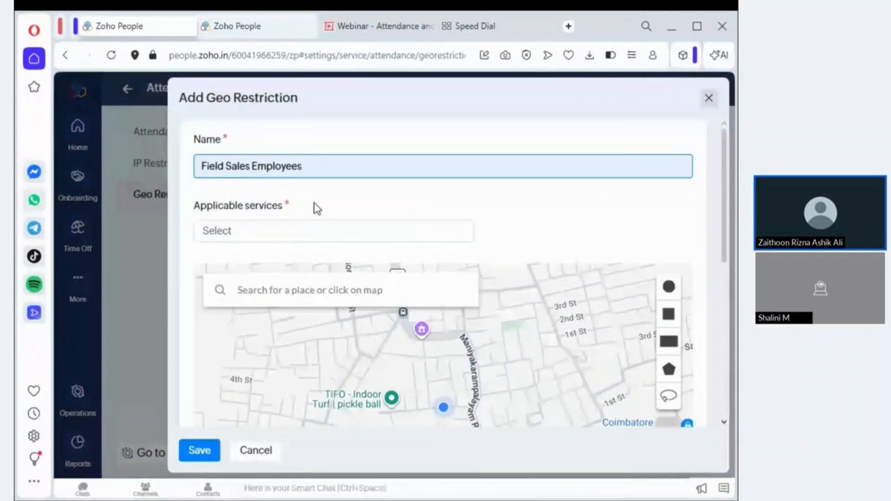
pyautogui.scroll(-2, 317, 209)
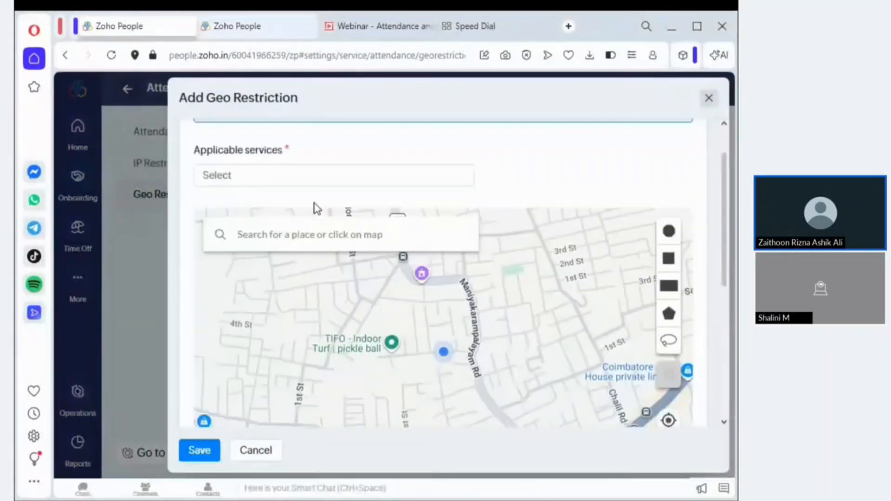
pyautogui.click(307, 177)
pyautogui.click(239, 201)
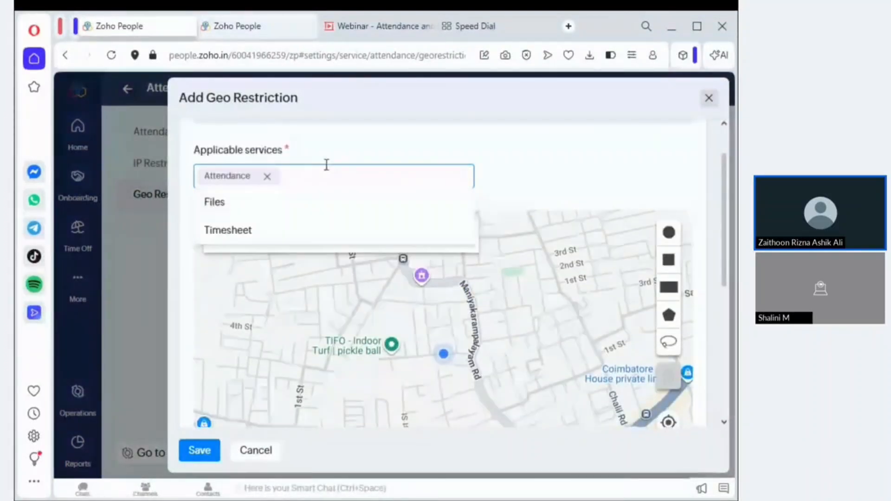
pyautogui.click(438, 149)
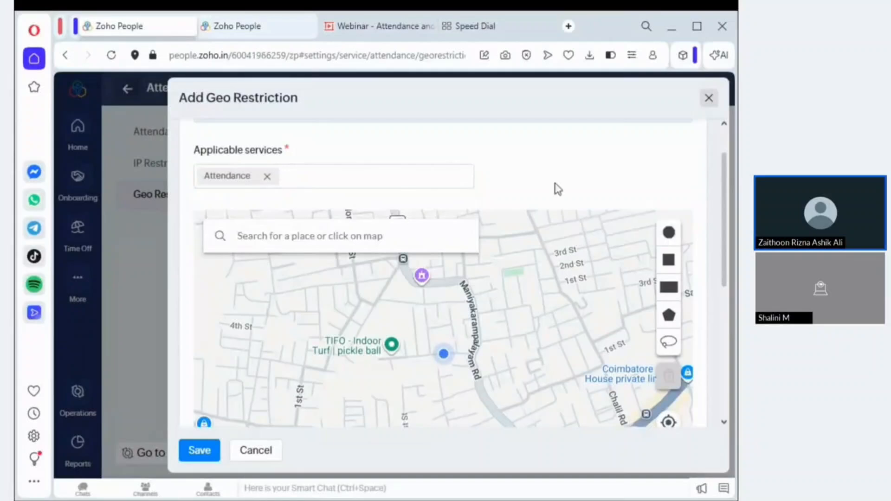
pyautogui.scroll(2, 554, 188)
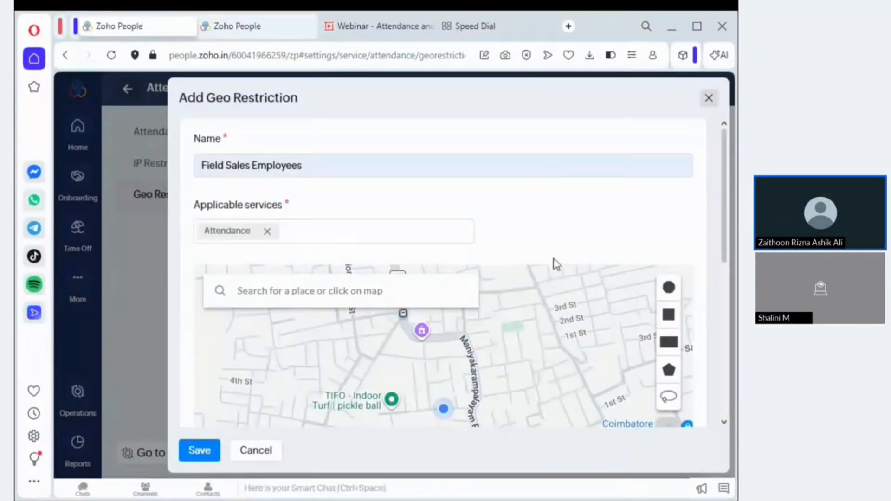
# Step: Replace the applicable service with Files and switch it back to Attendance
pyautogui.click(267, 231)
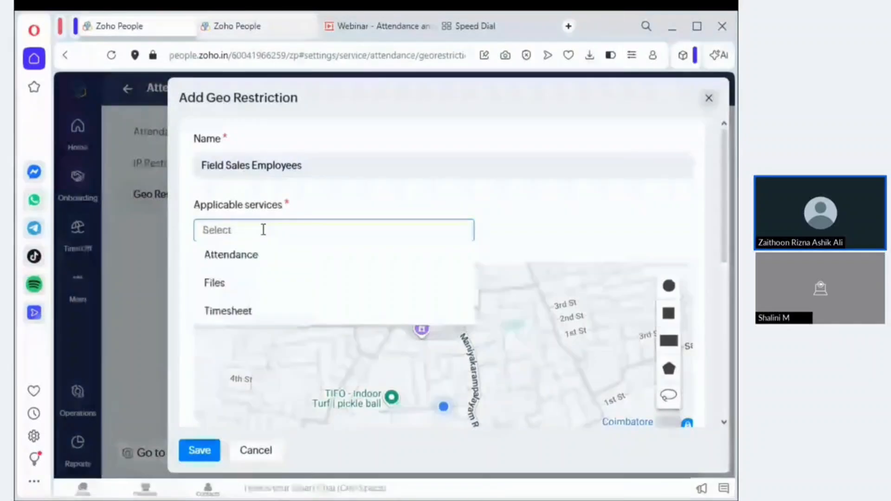
pyautogui.click(234, 283)
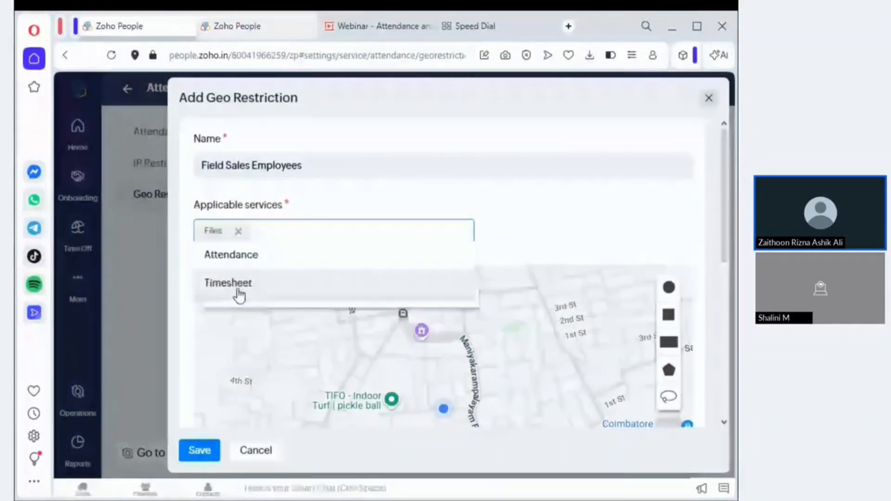
pyautogui.click(495, 223)
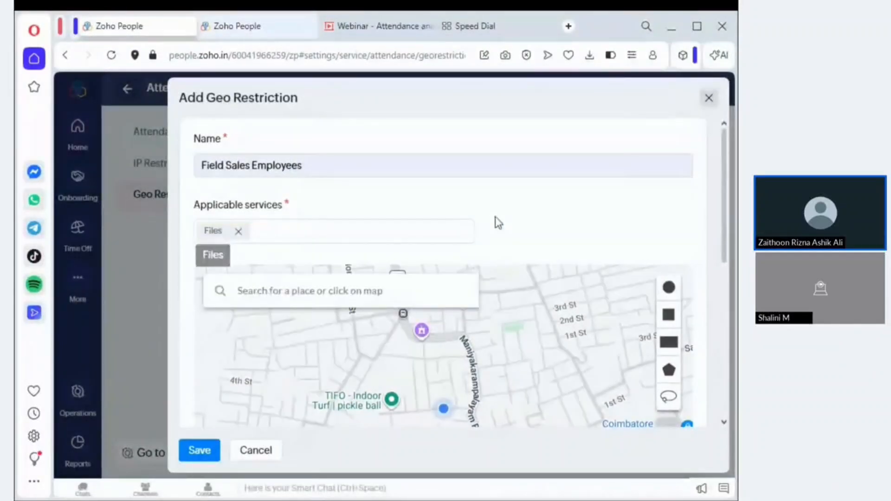
pyautogui.click(238, 231)
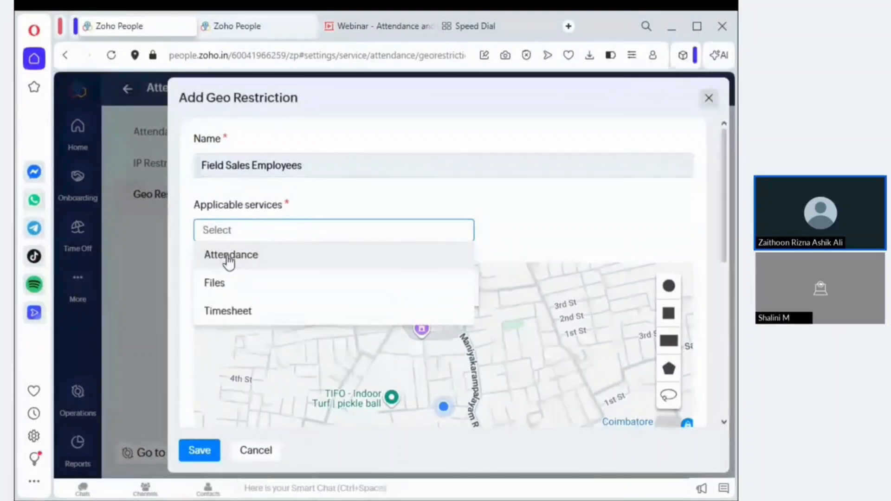
pyautogui.click(225, 257)
pyautogui.click(495, 226)
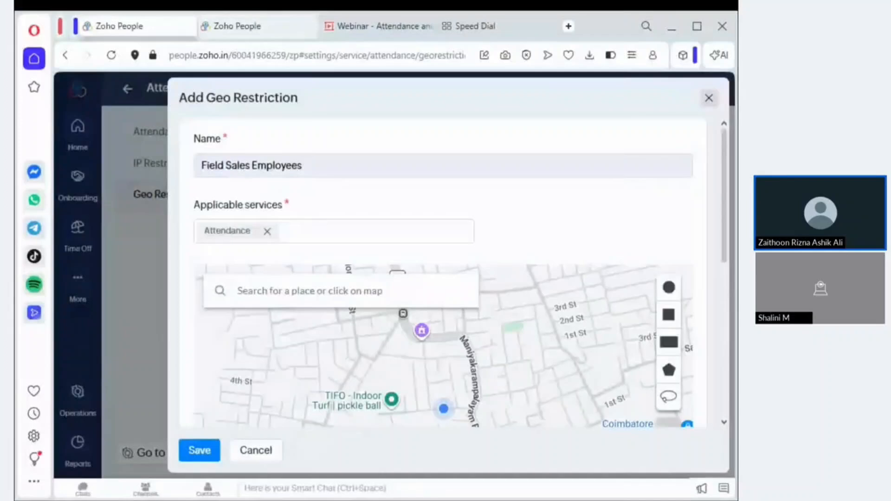
# Step: Search the map for "tekydoct" and choose TEKYDOCT SDN BHD in Bandar Seri Begawan, Brunei
pyautogui.scroll(-4, 539, 229)
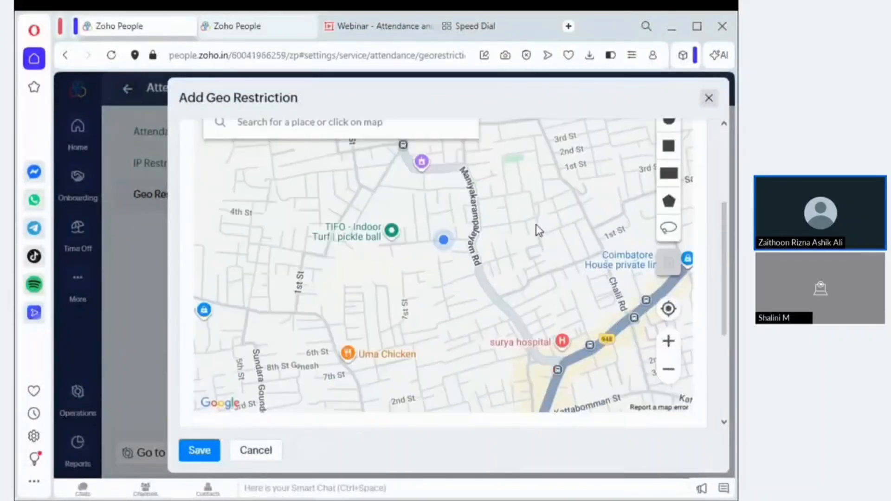
pyautogui.scroll(2, 289, 151)
pyautogui.click(289, 173)
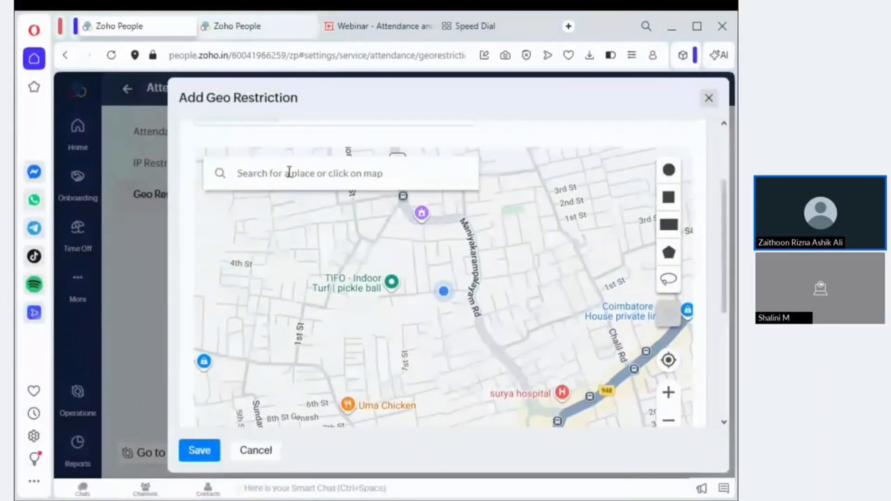
pyautogui.write('tekydoc')
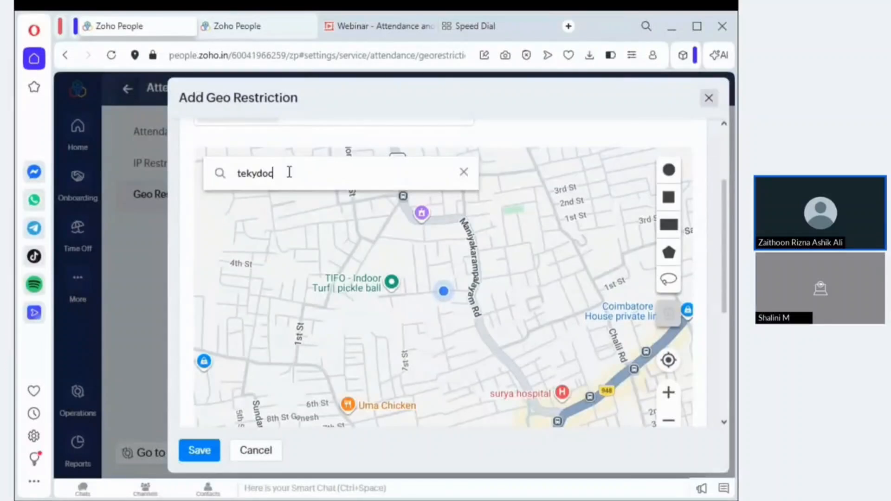
pyautogui.write('t')
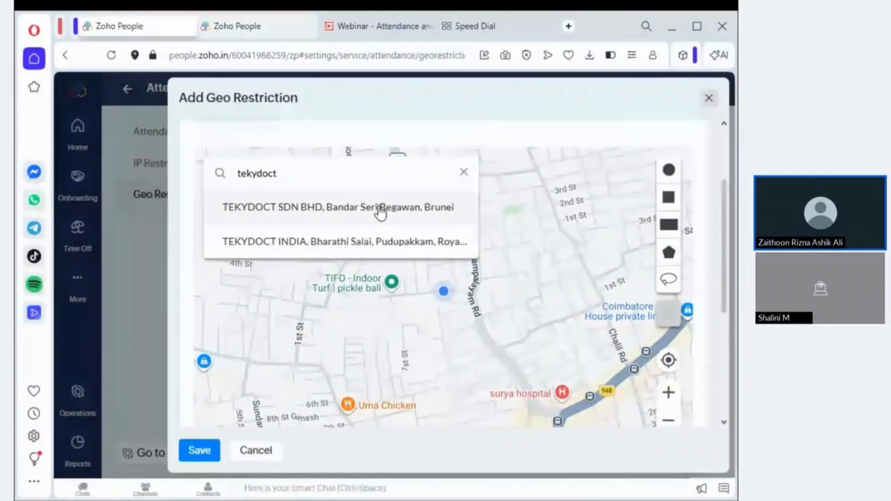
pyautogui.click(378, 206)
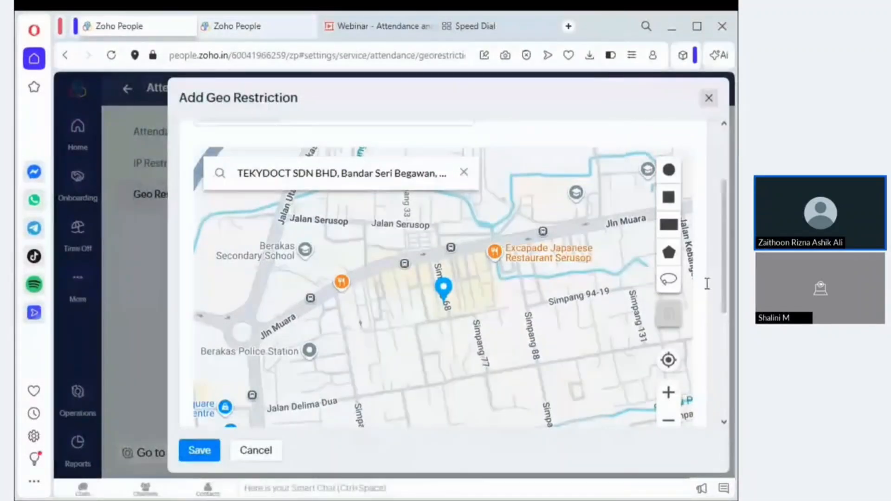
# Step: Draw a large circular geo range on the map that encloses the TEKYDOCT SDN BHD location
pyautogui.click(669, 194)
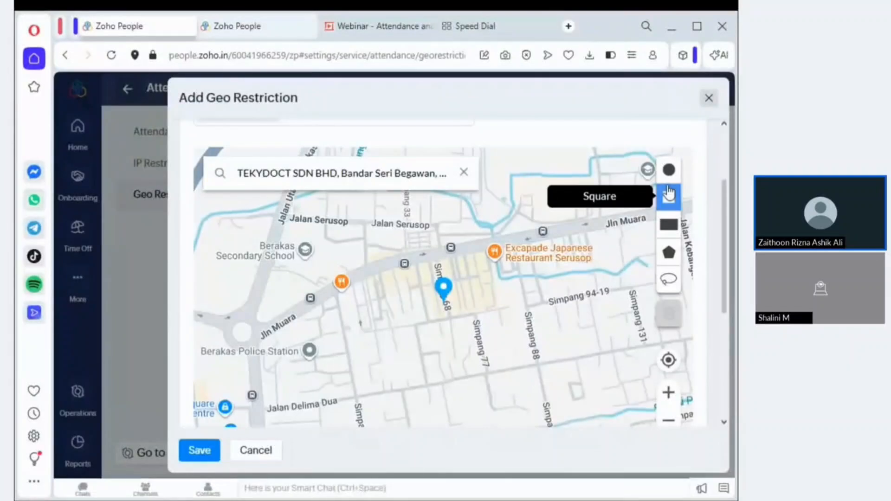
pyautogui.click(669, 170)
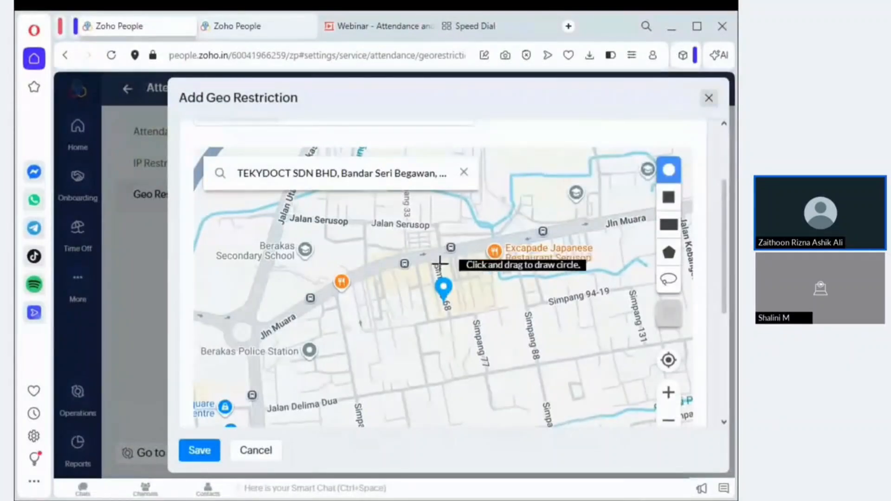
pyautogui.moveTo(266, 204); pyautogui.dragTo(548, 320)
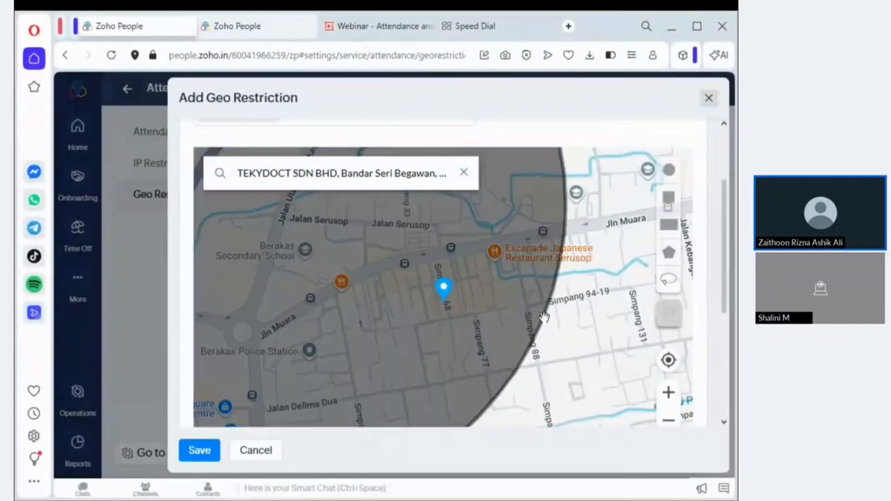
pyautogui.scroll(-2, 603, 346)
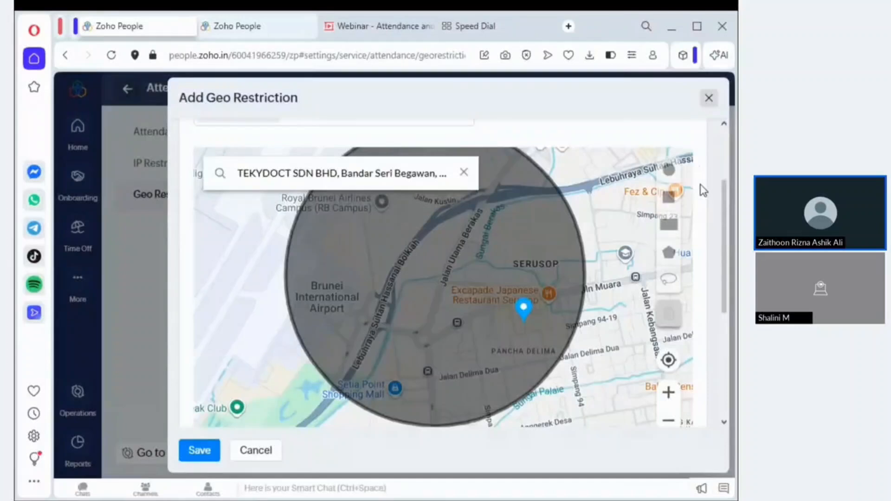
# Step: Make the geo restriction applicable to specific users only
pyautogui.scroll(-5, 700, 185)
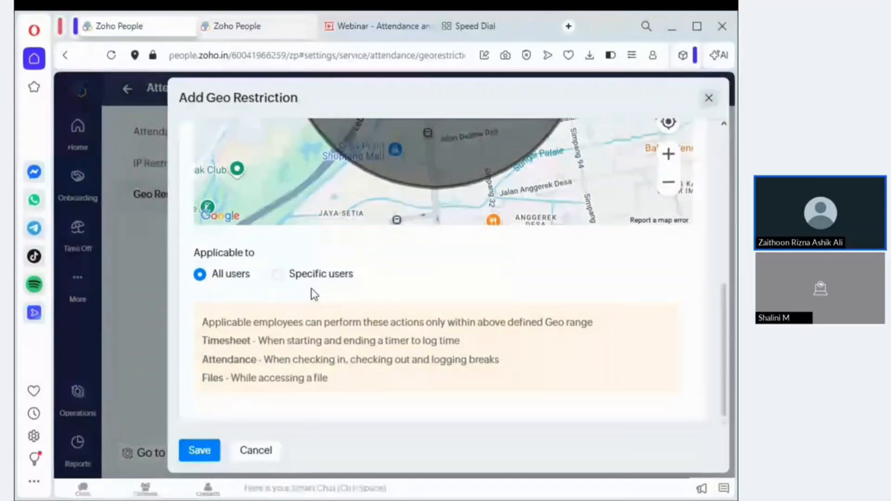
pyautogui.click(276, 278)
pyautogui.scroll(-2, 288, 308)
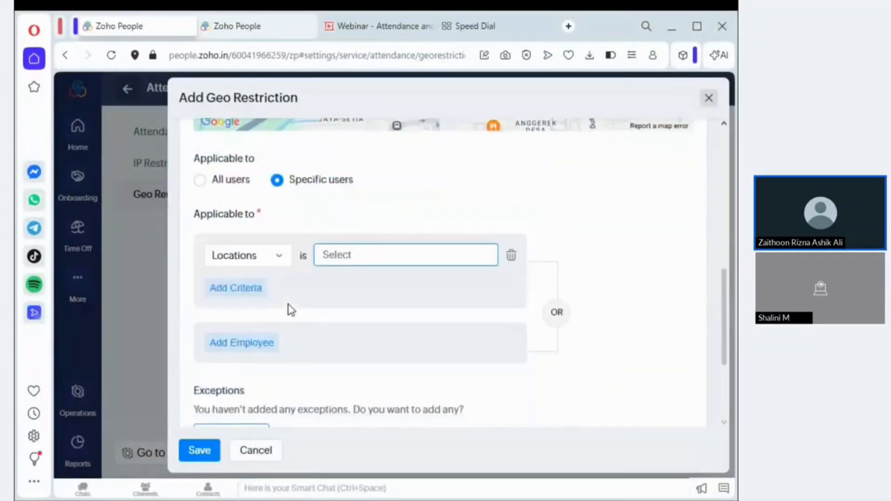
# Step: Look through the applicability criteria types, add an employee criterion and remove it again
pyautogui.click(259, 260)
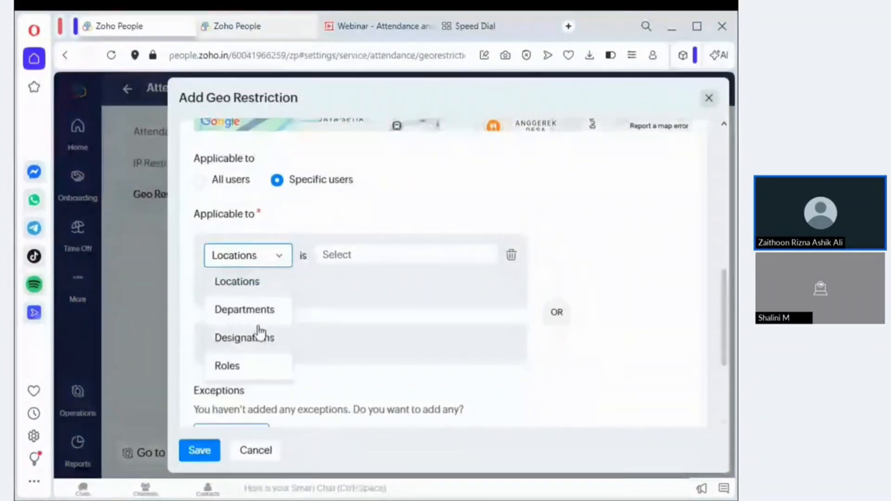
pyautogui.click(426, 200)
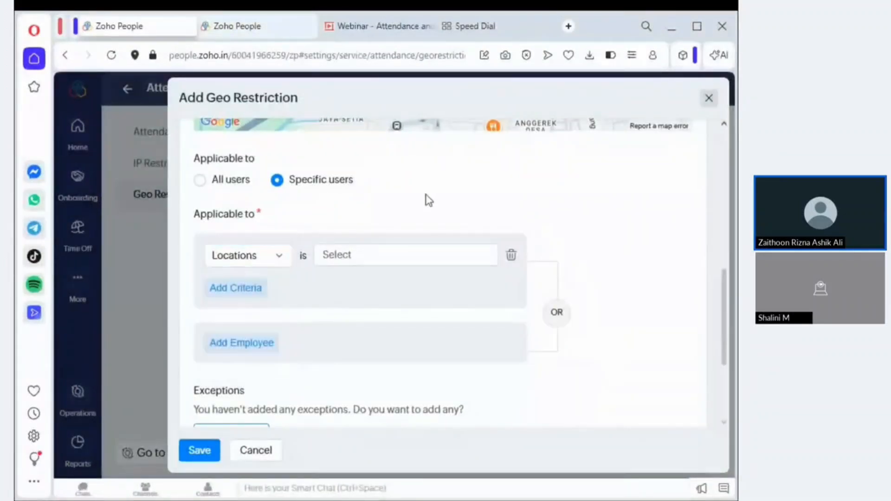
pyautogui.click(242, 343)
pyautogui.click(325, 344)
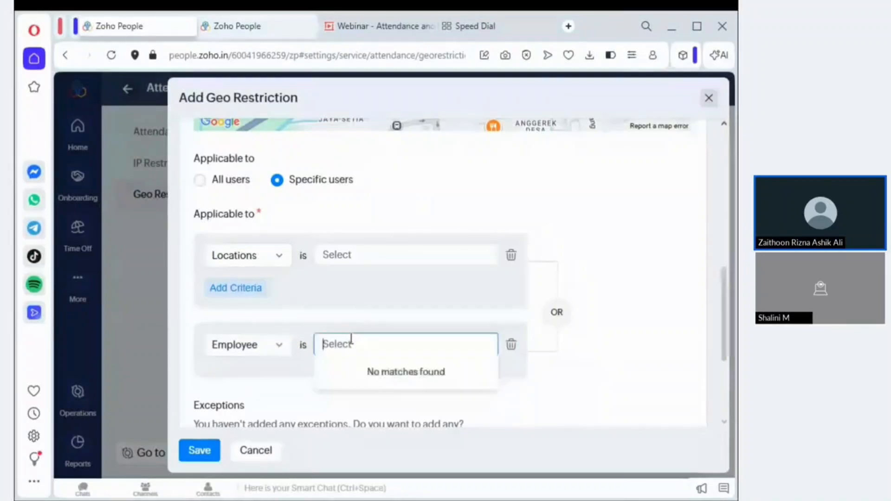
pyautogui.click(511, 344)
# Step: Set the applicability criterion so that Locations is Brunei
pyautogui.click(260, 255)
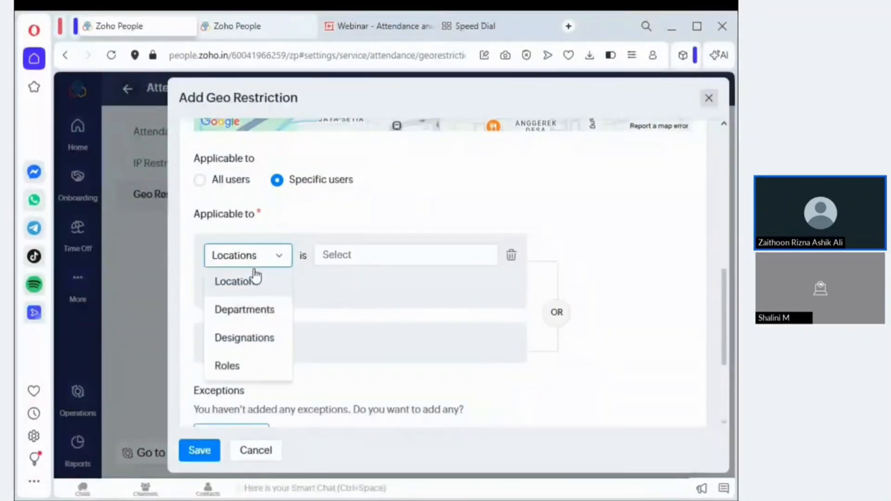
pyautogui.click(267, 281)
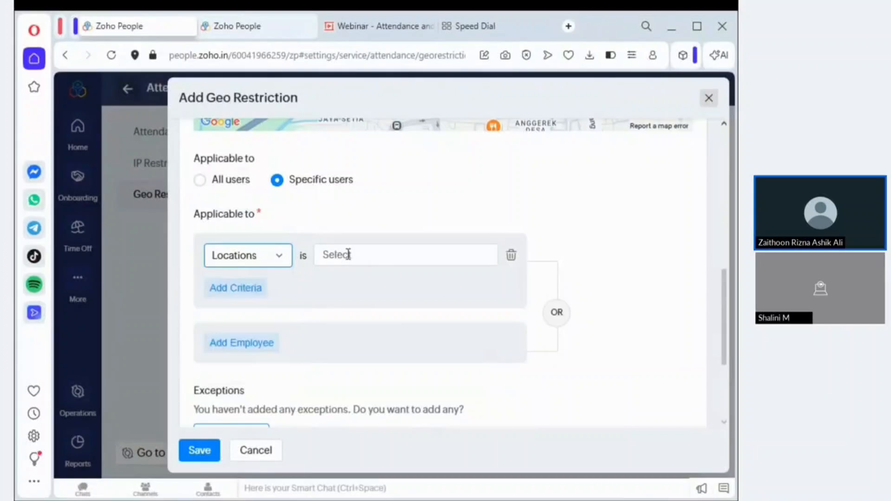
pyautogui.click(350, 255)
pyautogui.click(349, 277)
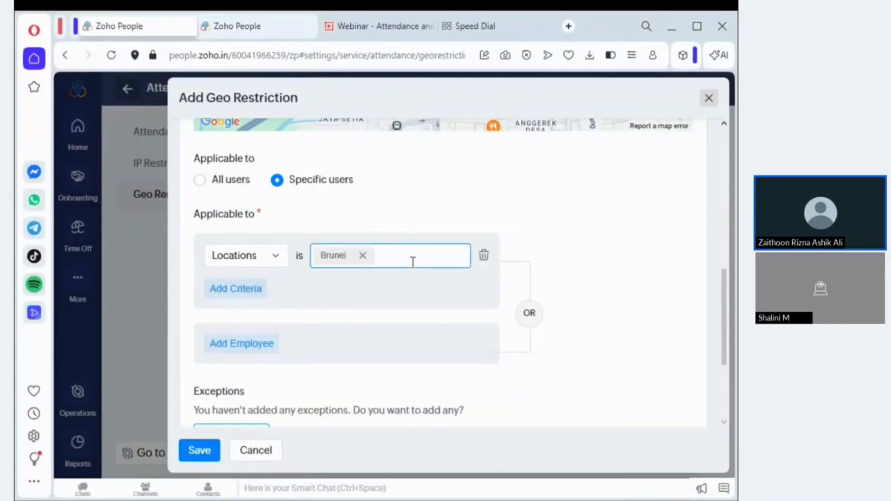
# Step: Add a Departments criterion row under the restriction's exceptions and review the applicability settings
pyautogui.scroll(-5, 473, 234)
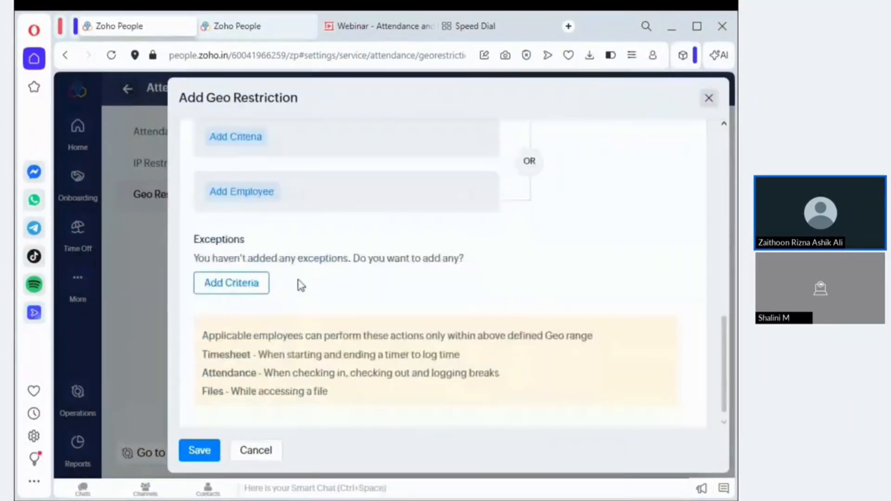
pyautogui.click(249, 282)
pyautogui.scroll(3, 370, 264)
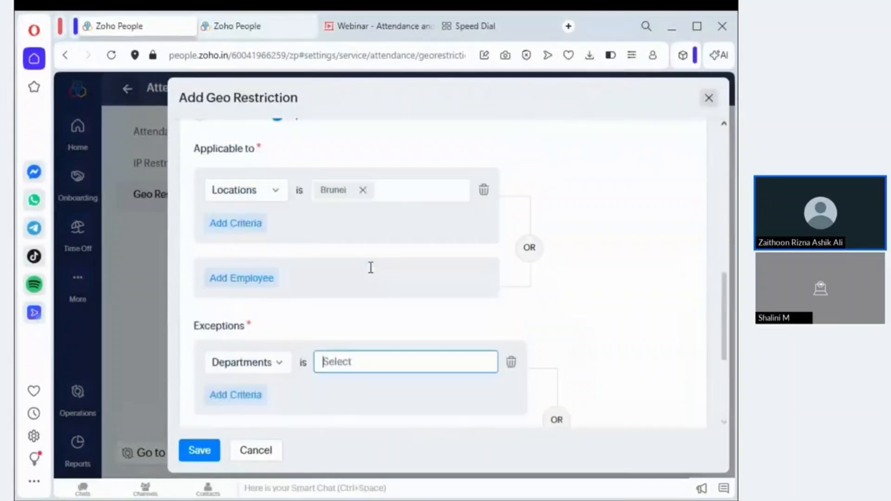
pyautogui.scroll(-3, 358, 268)
pyautogui.scroll(5, 357, 268)
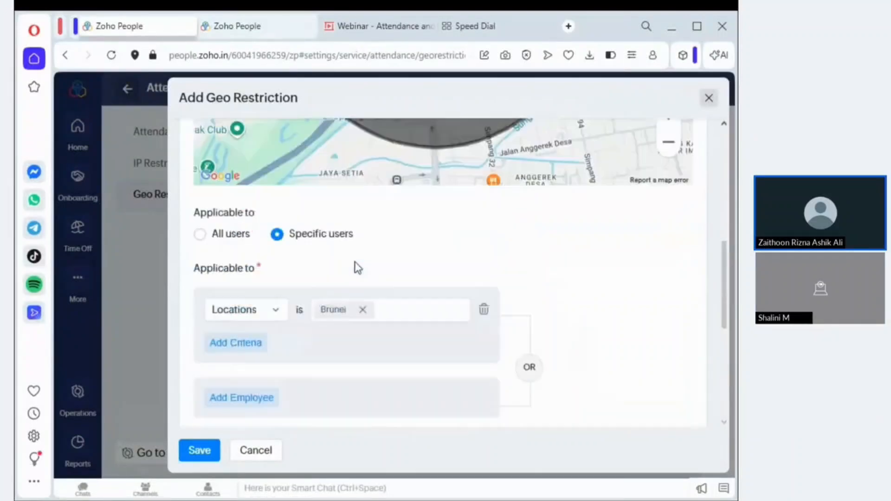
# Step: Replace the Departments row in the geo restriction's exceptions with an Employee exception and select the employee to exclude
pyautogui.scroll(-6, 358, 268)
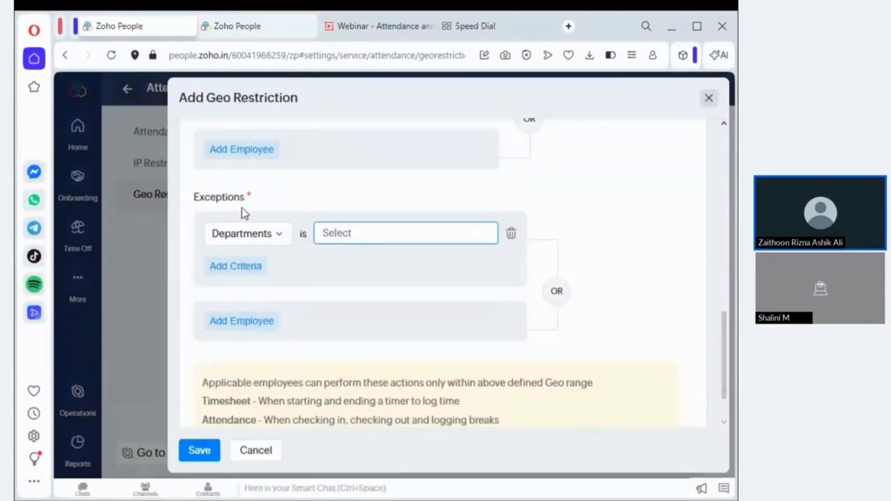
pyautogui.click(242, 323)
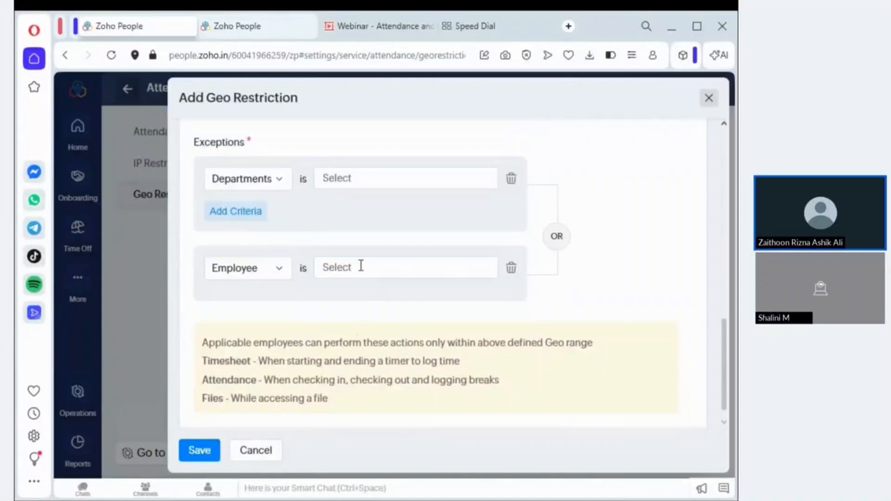
pyautogui.click(362, 266)
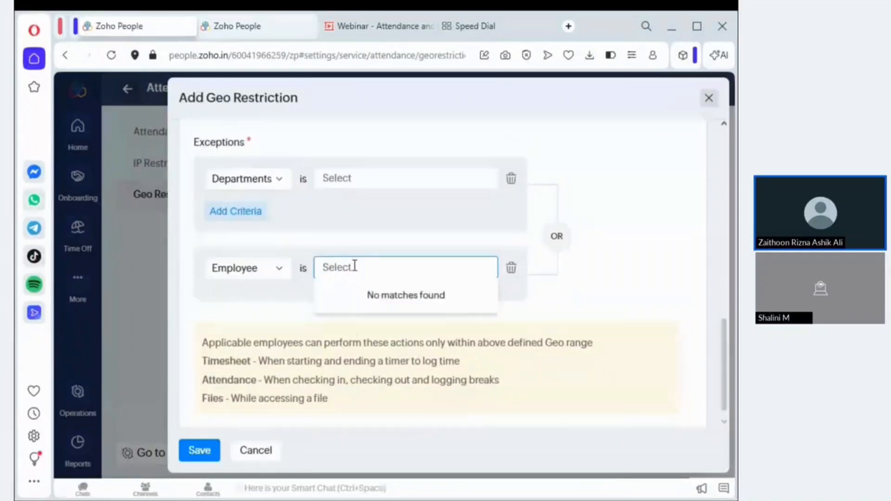
pyautogui.click(512, 178)
pyautogui.click(367, 240)
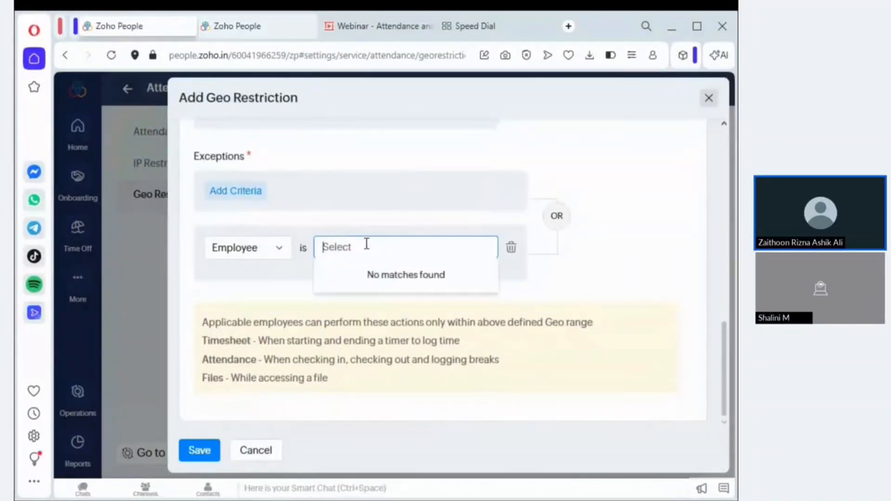
pyautogui.write('kat')
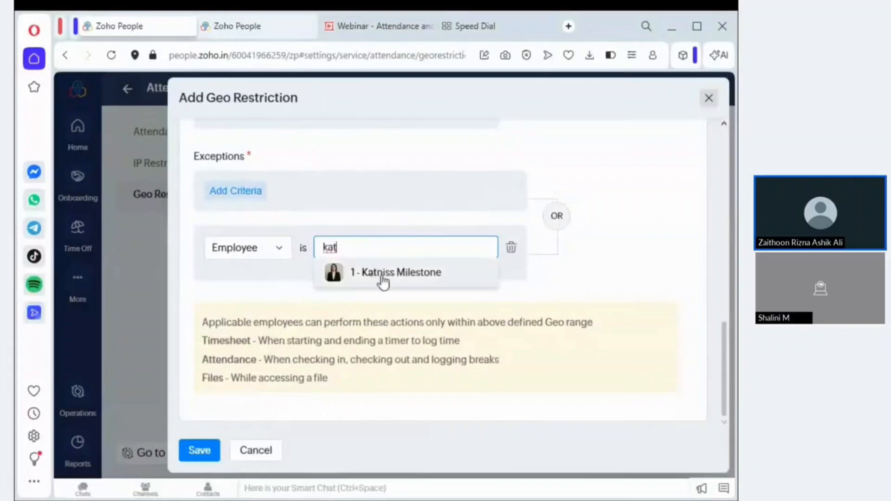
pyautogui.click(369, 273)
pyautogui.click(679, 181)
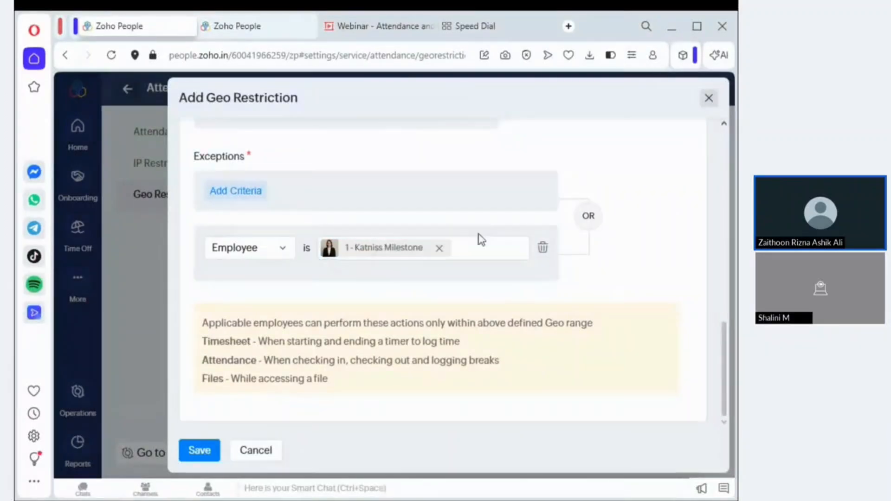
# Step: Add a Designations criterion to the exceptions and set it to Manager and CEO
pyautogui.scroll(2, 476, 239)
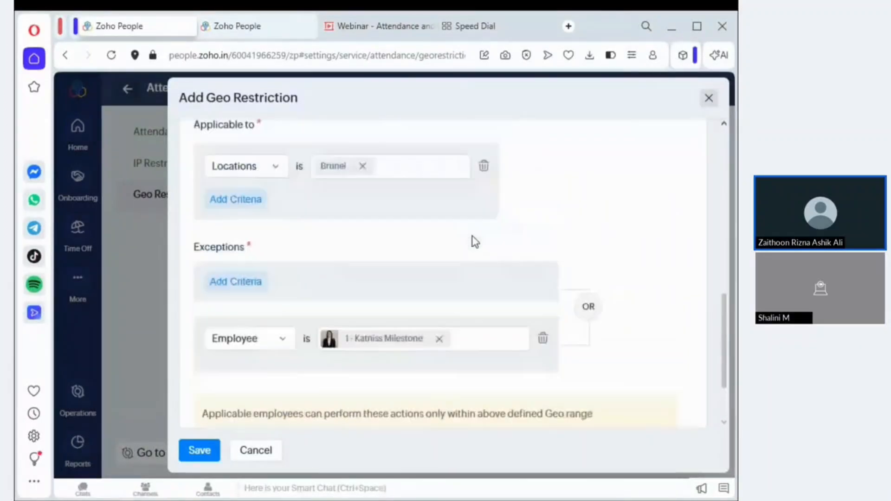
pyautogui.click(234, 287)
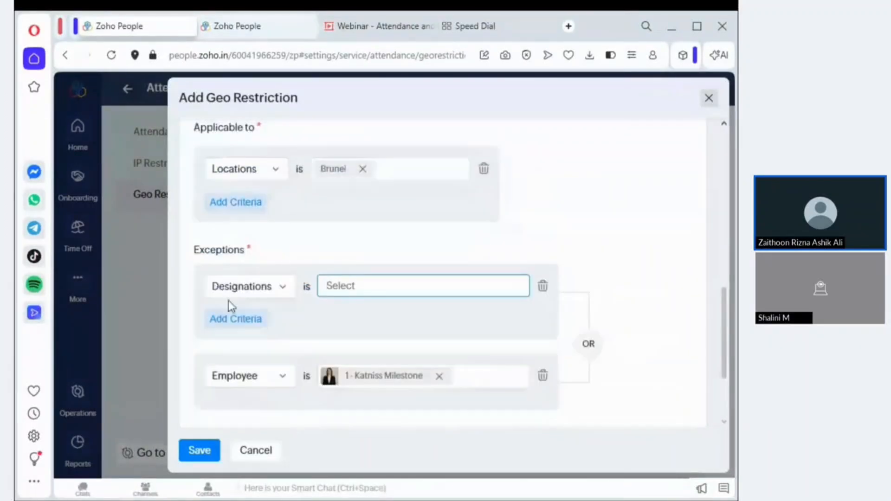
pyautogui.click(385, 281)
pyautogui.click(364, 340)
pyautogui.click(395, 281)
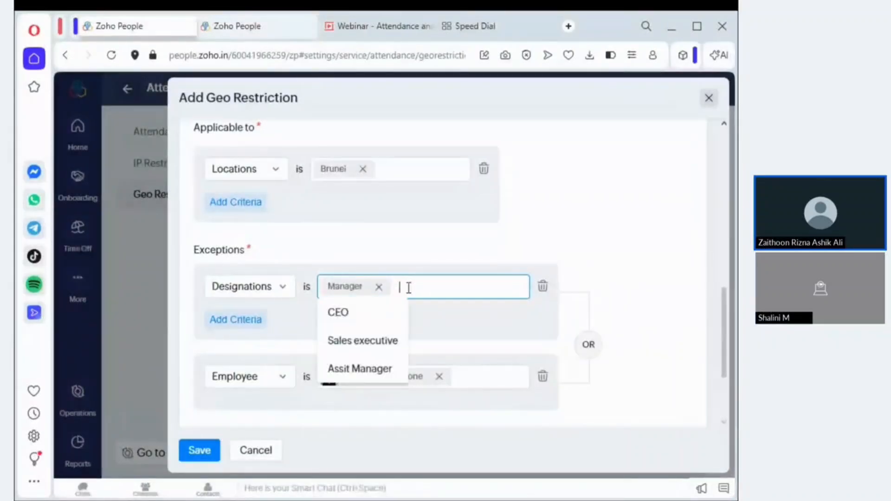
pyautogui.click(365, 316)
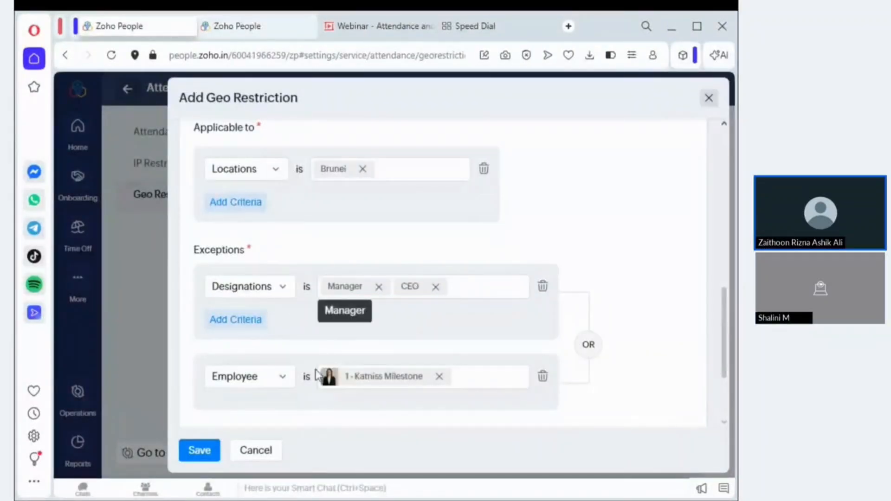
# Step: Review the applicability and exception criteria and save the geo restriction
pyautogui.scroll(3, 517, 382)
pyautogui.scroll(2, 516, 383)
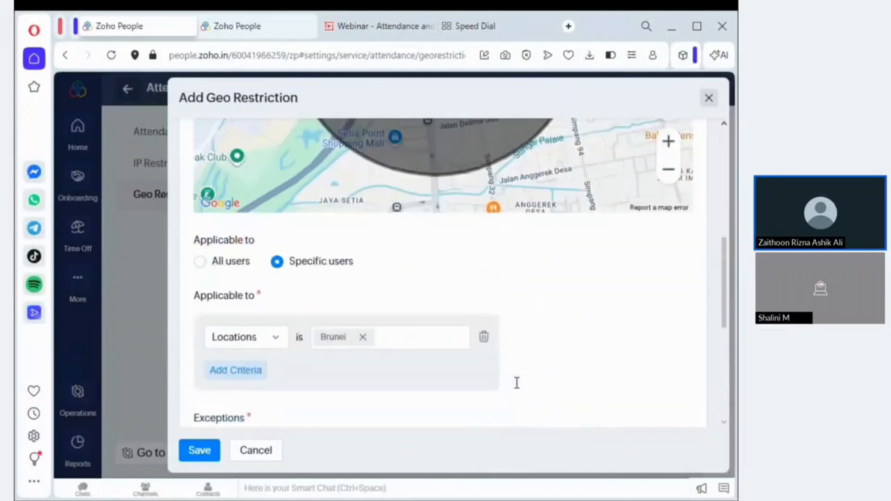
pyautogui.scroll(-8, 515, 383)
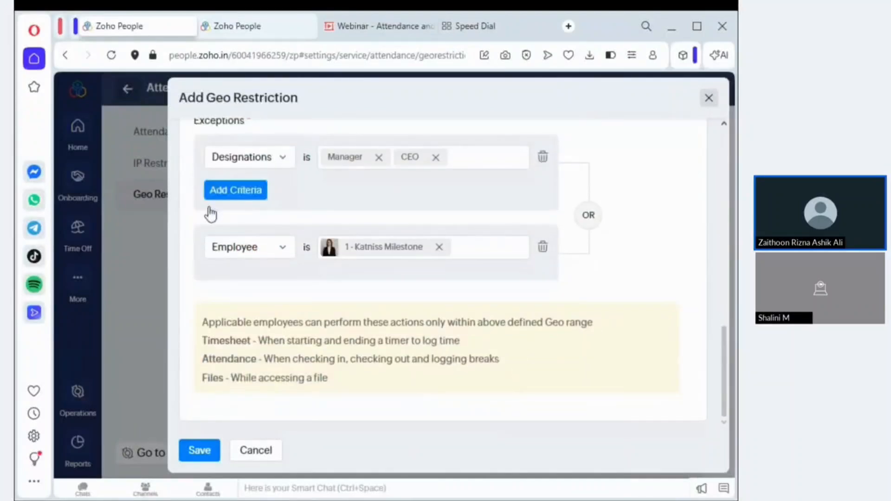
pyautogui.click(200, 451)
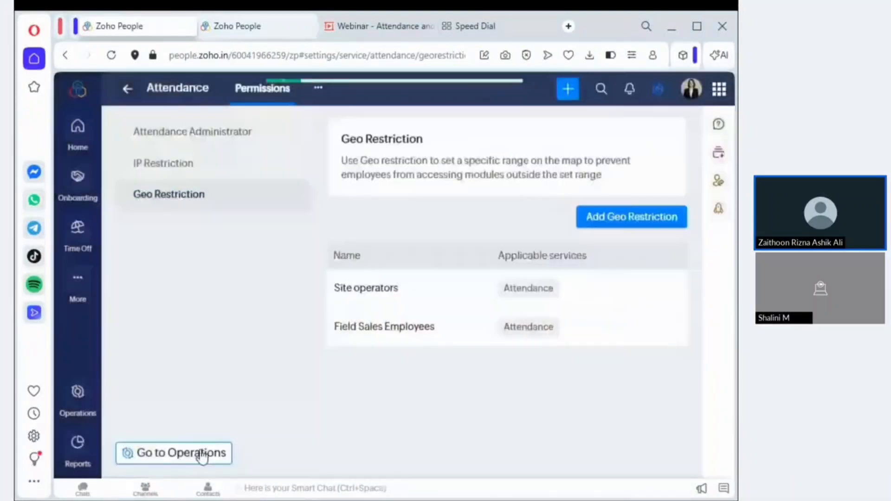
# Step: Start an IP restriction for the attendance permissions and choose Attendance as its applicable service
pyautogui.click(162, 168)
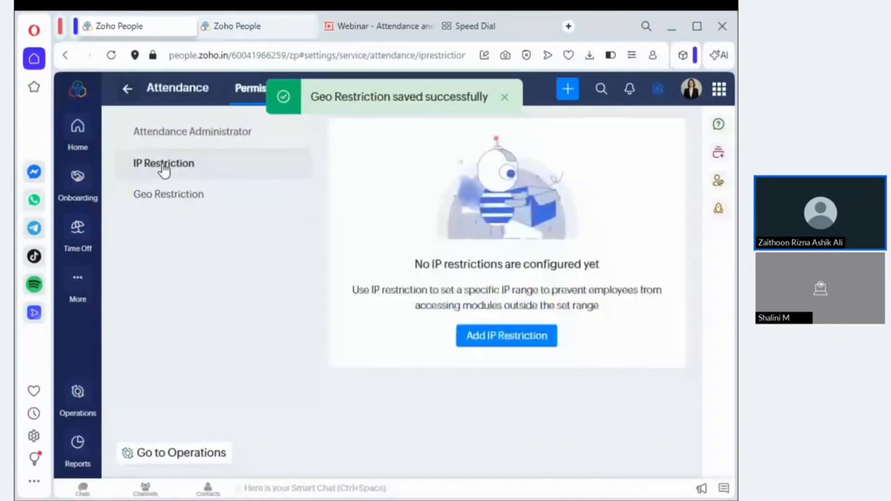
pyautogui.click(537, 345)
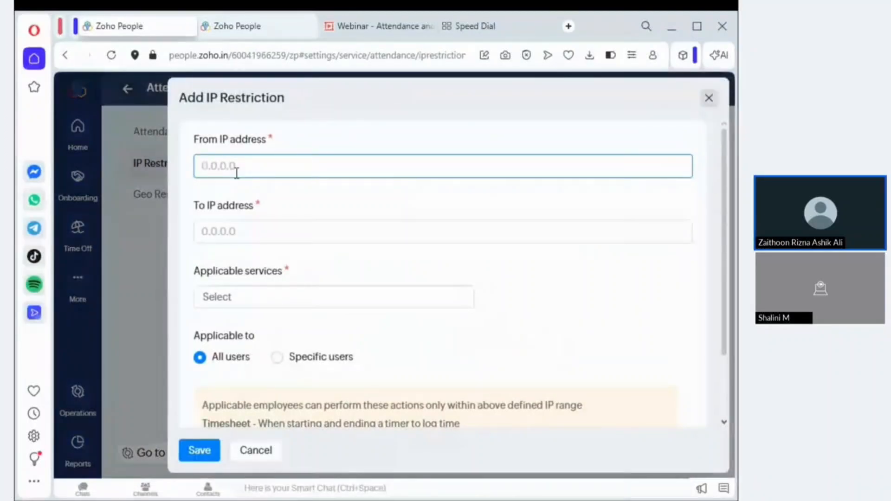
pyautogui.scroll(-2, 267, 244)
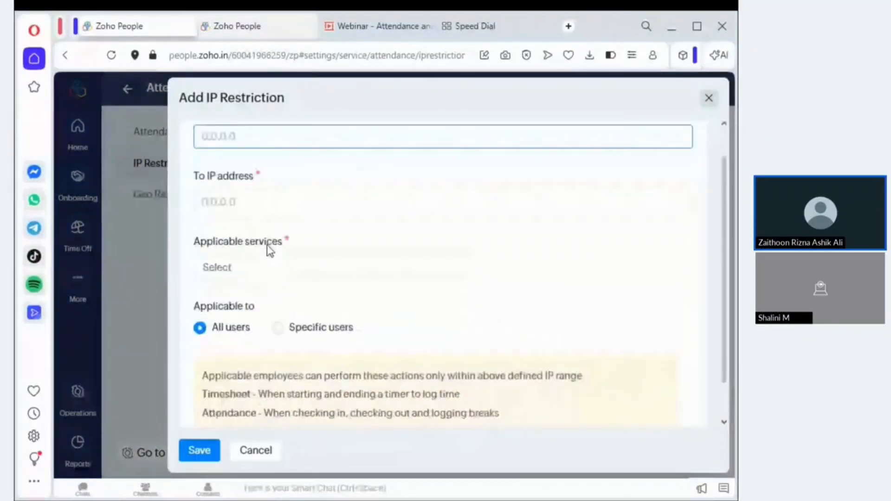
pyautogui.click(233, 215)
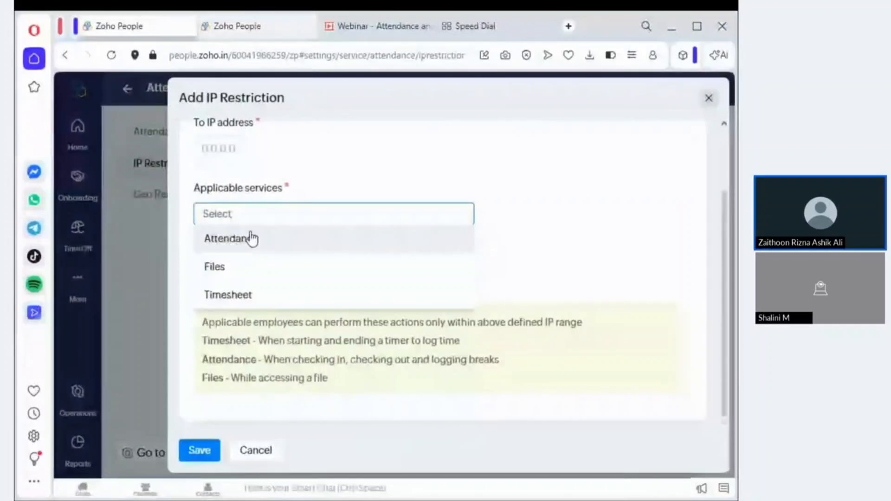
pyautogui.click(251, 239)
pyautogui.click(629, 211)
pyautogui.scroll(3, 629, 209)
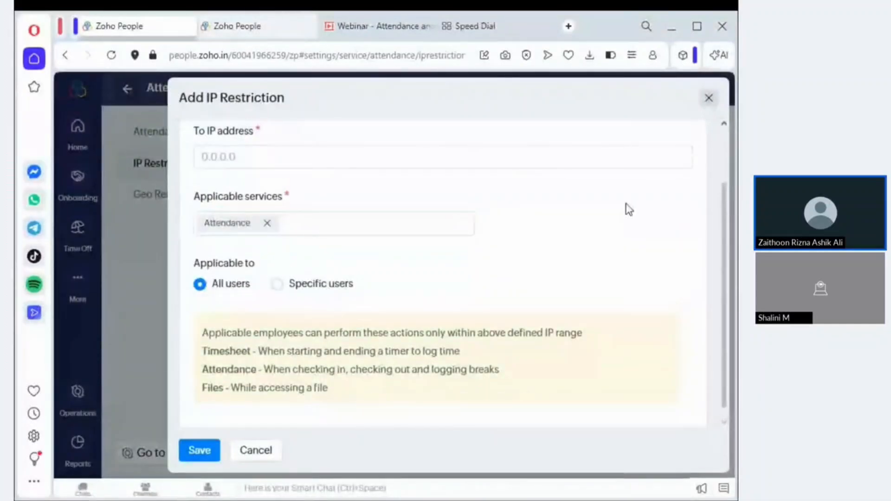
pyautogui.scroll(-3, 556, 216)
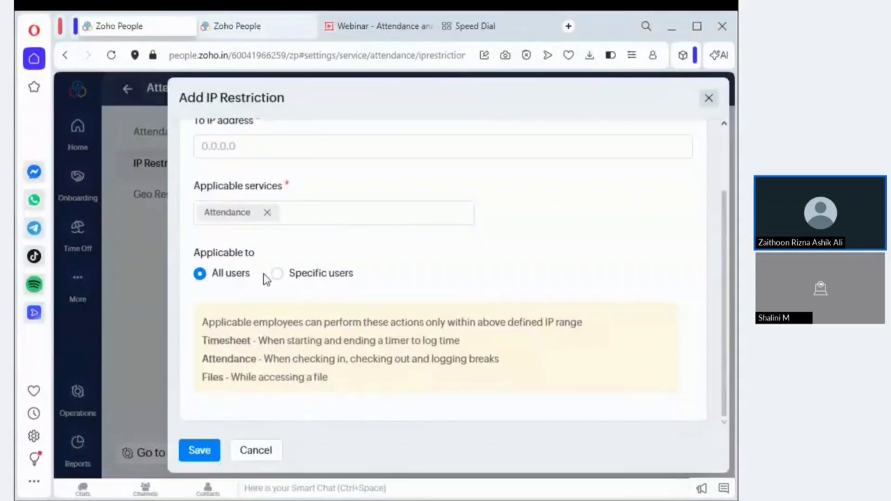
# Step: Make the IP restriction applicable to specific users and add a Designations criterion alongside the Locations one
pyautogui.click(276, 279)
pyautogui.scroll(-8, 275, 278)
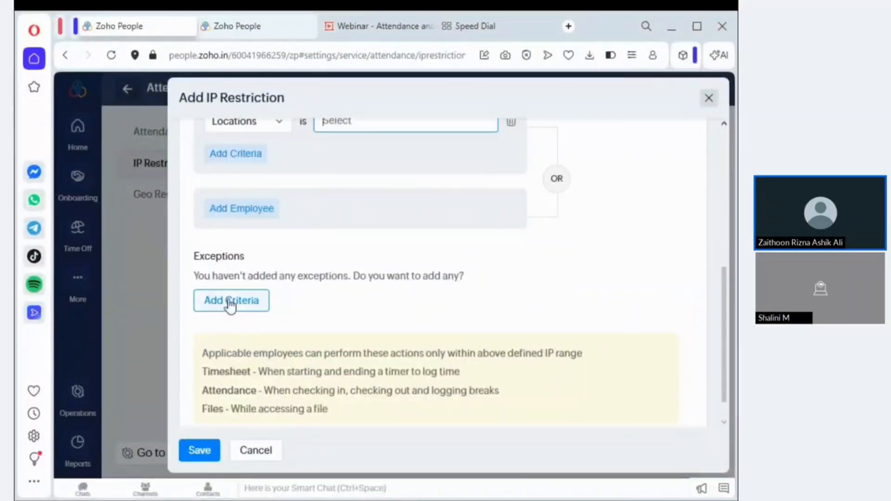
pyautogui.scroll(5, 230, 304)
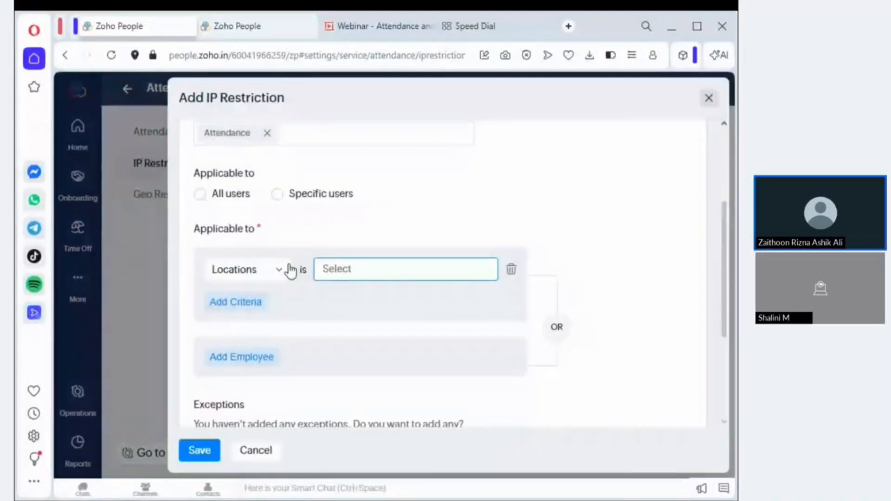
pyautogui.click(249, 307)
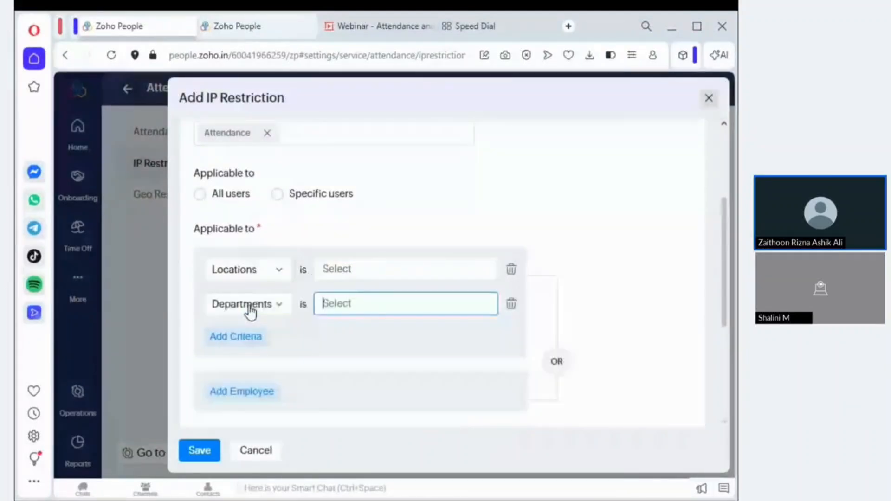
pyautogui.click(254, 309)
pyautogui.click(269, 362)
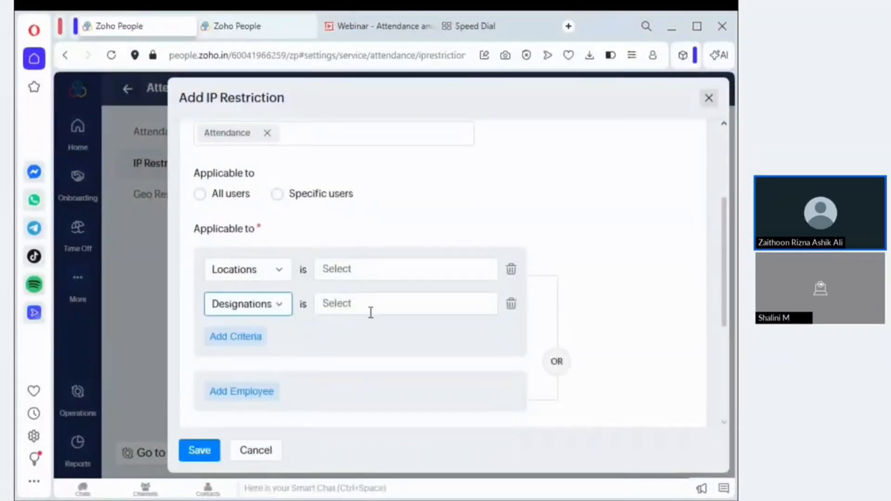
# Step: Choose a designation for the Designations criterion and set the Locations criterion to Brunei
pyautogui.click(363, 312)
pyautogui.click(360, 331)
pyautogui.click(381, 266)
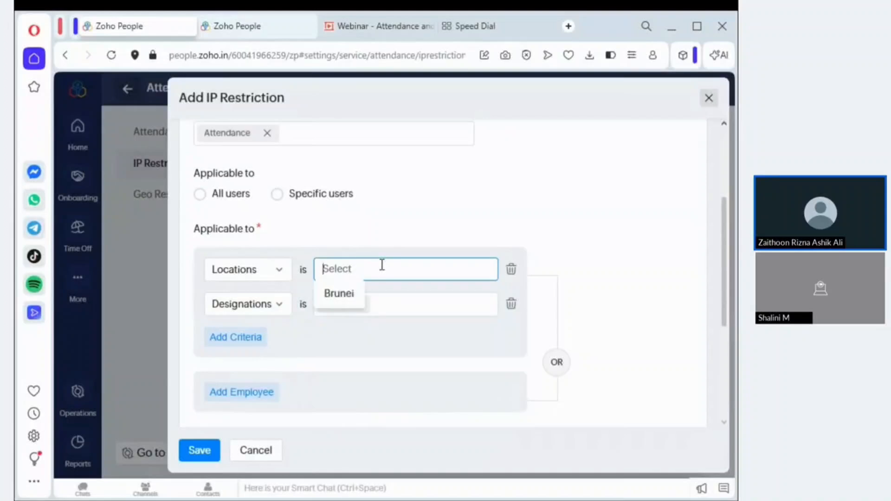
pyautogui.click(339, 294)
# Step: Try to save the IP restriction without entering IP addresses and close its form
pyautogui.scroll(-5, 357, 342)
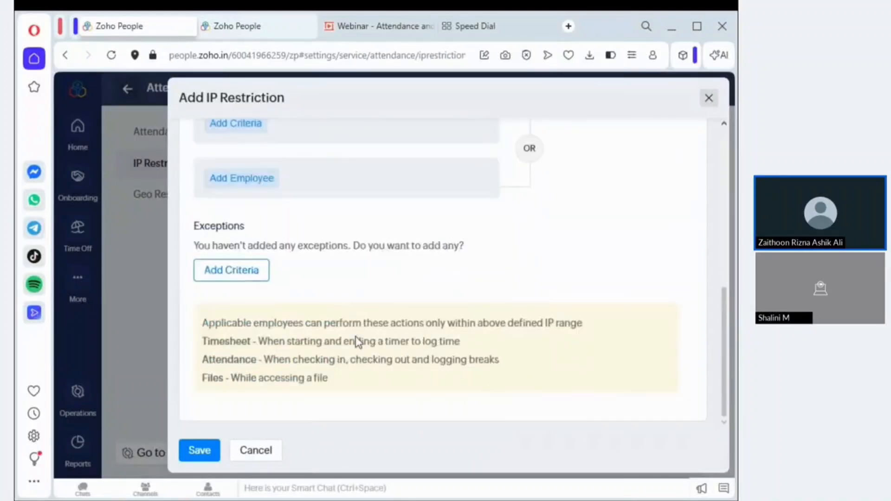
pyautogui.click(197, 459)
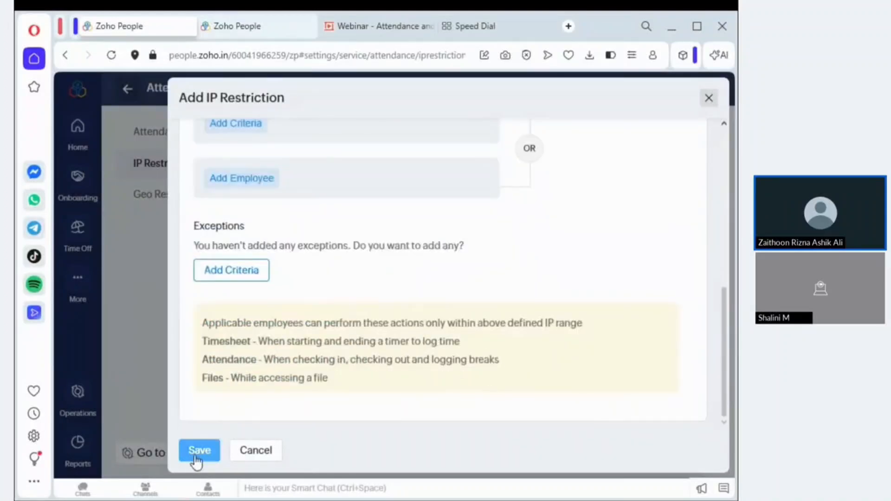
pyautogui.click(709, 98)
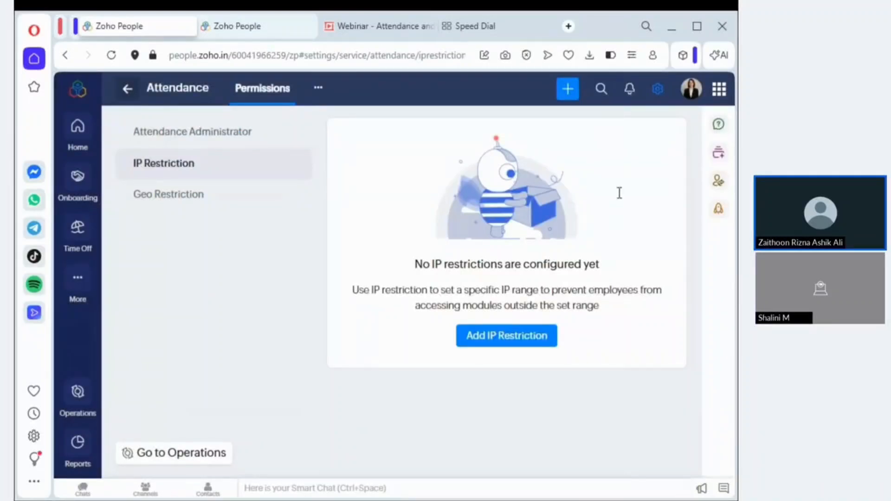
# Step: Switch to the webinar presentation in Zoho Show and advance to the Shift Management slide
pyautogui.click(388, 38)
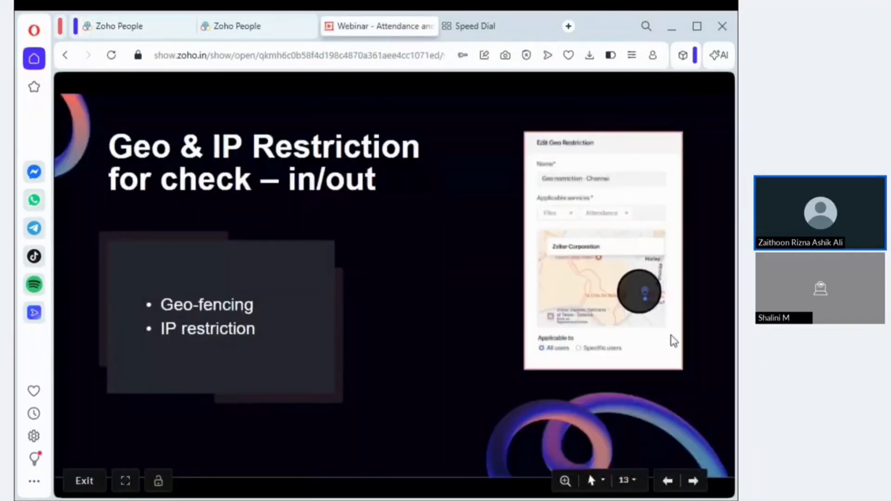
pyautogui.click(692, 482)
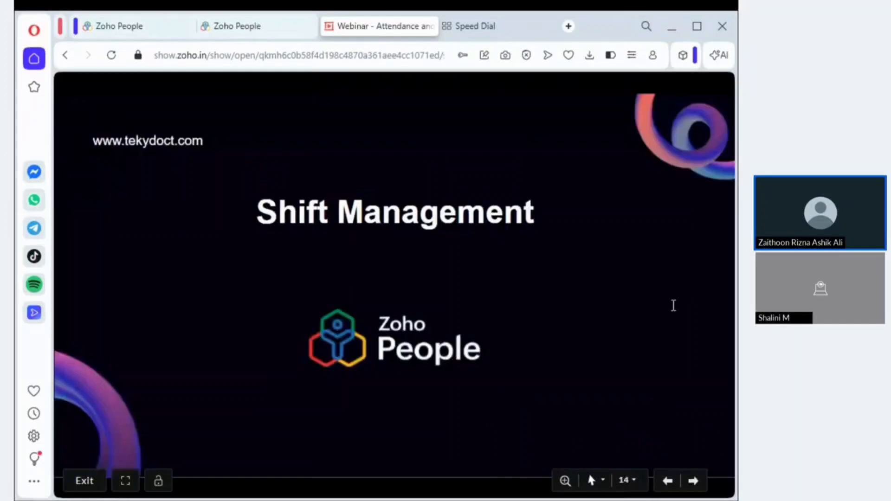
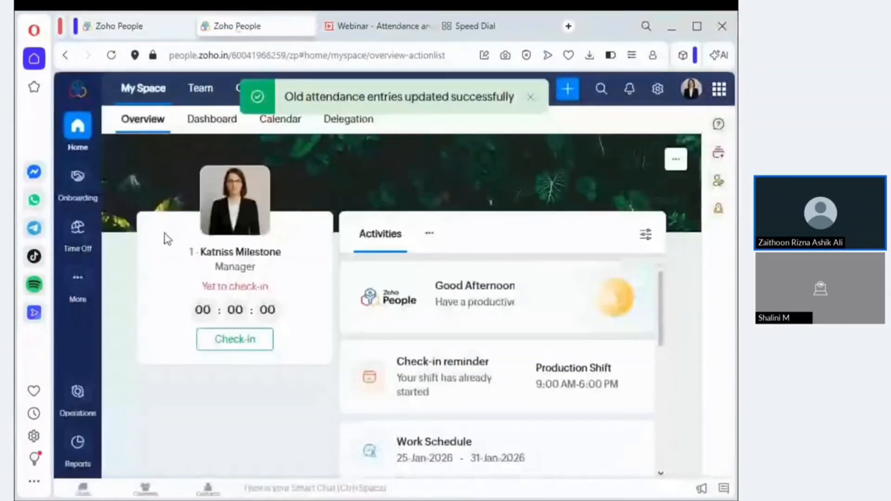
# Step: Open the settings of the Shifts service and display its list of managed shifts
pyautogui.click(657, 90)
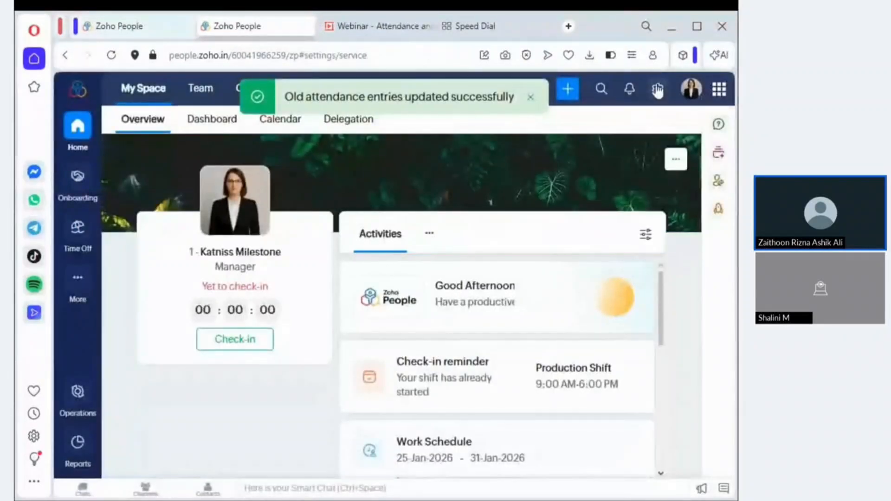
pyautogui.click(531, 97)
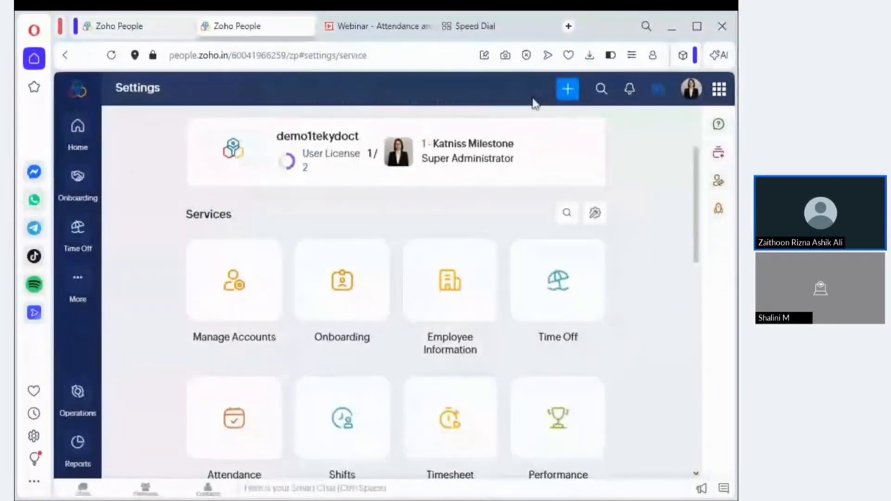
pyautogui.scroll(-3, 500, 206)
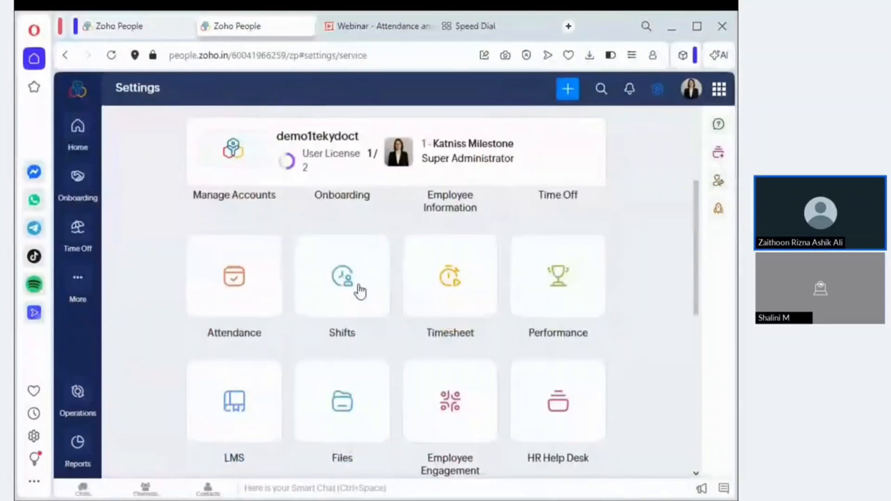
pyautogui.click(358, 284)
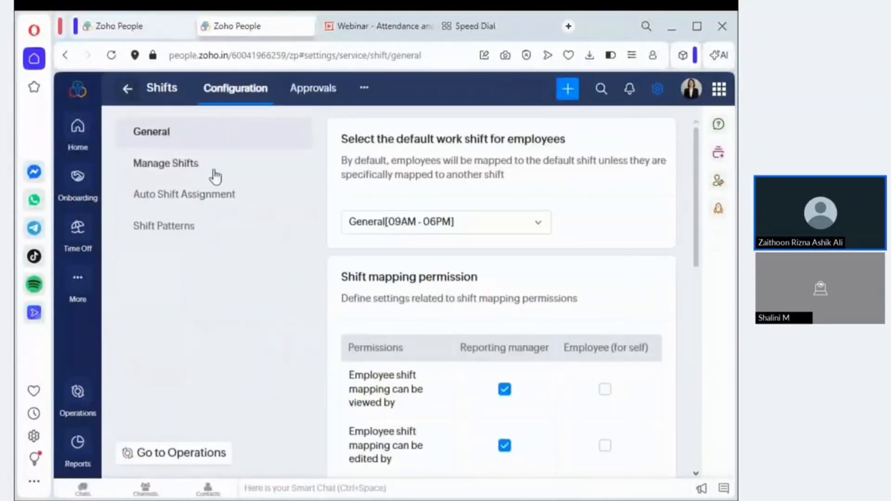
pyautogui.click(158, 175)
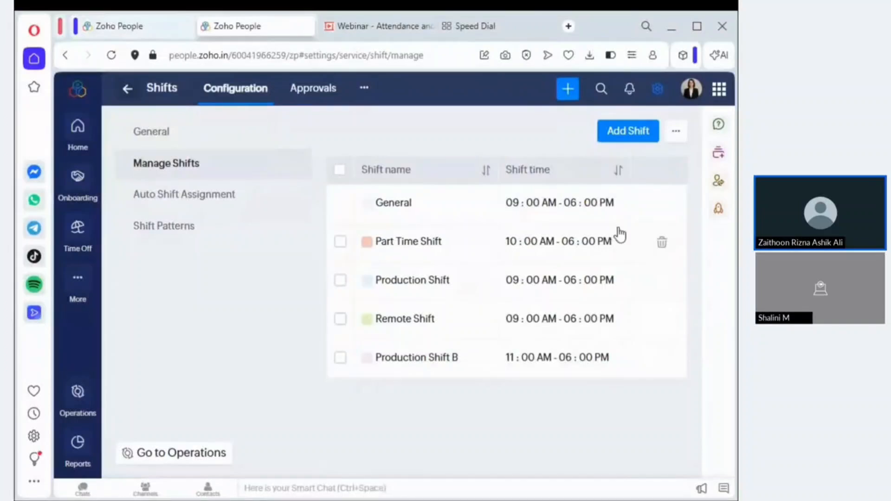
# Step: View the additional options for managed shifts and open the form for adding a shift
pyautogui.click(676, 132)
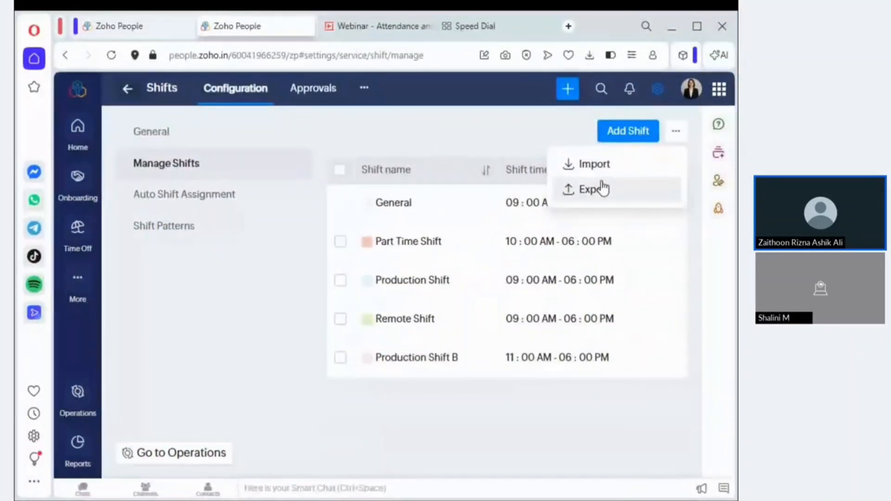
pyautogui.click(516, 140)
pyautogui.click(635, 135)
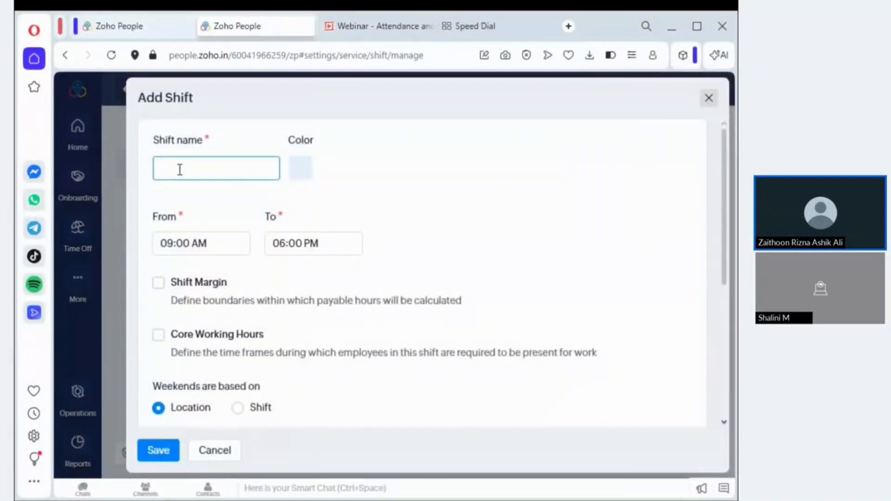
pyautogui.write('Production Shift B')
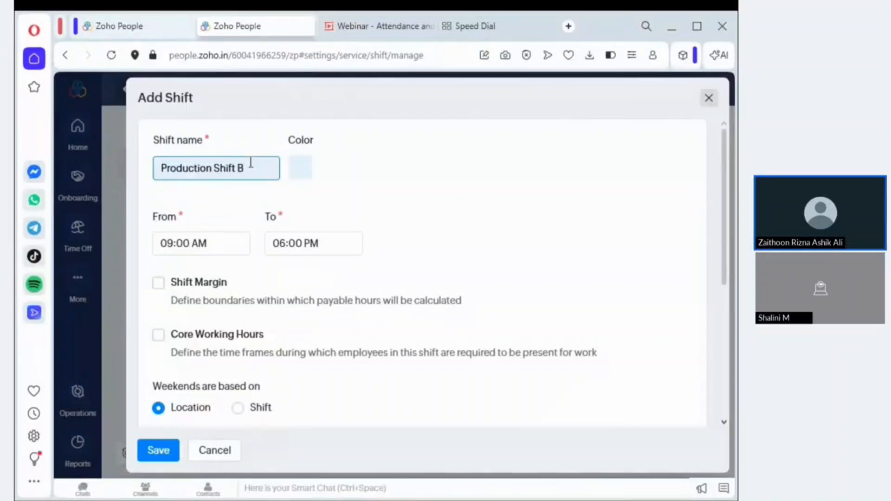
pyautogui.press('BackSpace')
pyautogui.press('BackSpace')
pyautogui.press('BackSpace')
pyautogui.press('BackSpace')
pyautogui.press('BackSpace')
pyautogui.press('BackSpace')
pyautogui.press('BackSpace')
pyautogui.press('BackSpace')
pyautogui.press('BackSpace')
pyautogui.press('BackSpace')
pyautogui.press('BackSpace')
pyautogui.press('BackSpace')
pyautogui.press('BackSpace')
pyautogui.press('BackSpace')
pyautogui.press('BackSpace')
pyautogui.press('BackSpace')
pyautogui.press('BackSpace')
pyautogui.press('BackSpace')
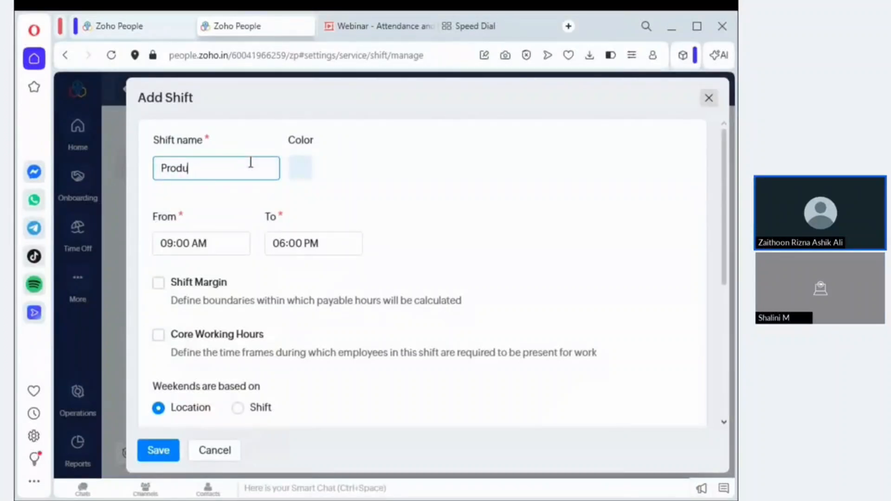
# Step: Name the new shift Sales Employees and give it the bright yellow color
pyautogui.write('Sales Employe')
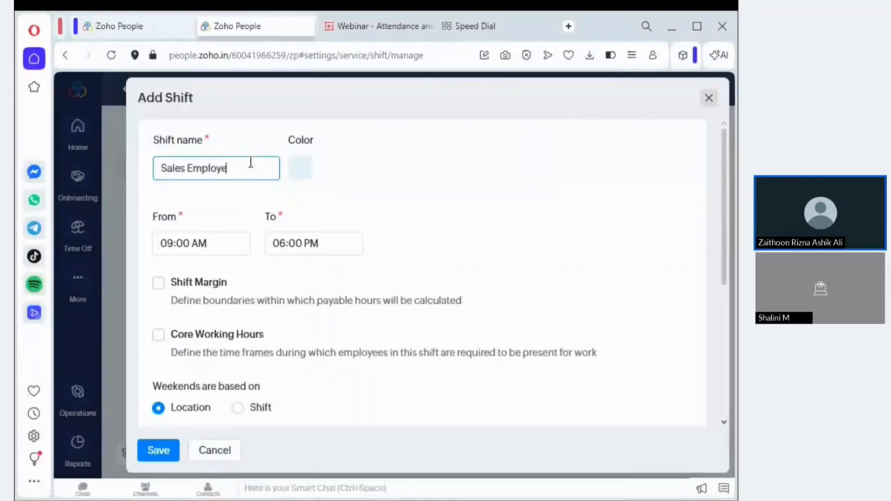
pyautogui.write('es')
pyautogui.click(299, 167)
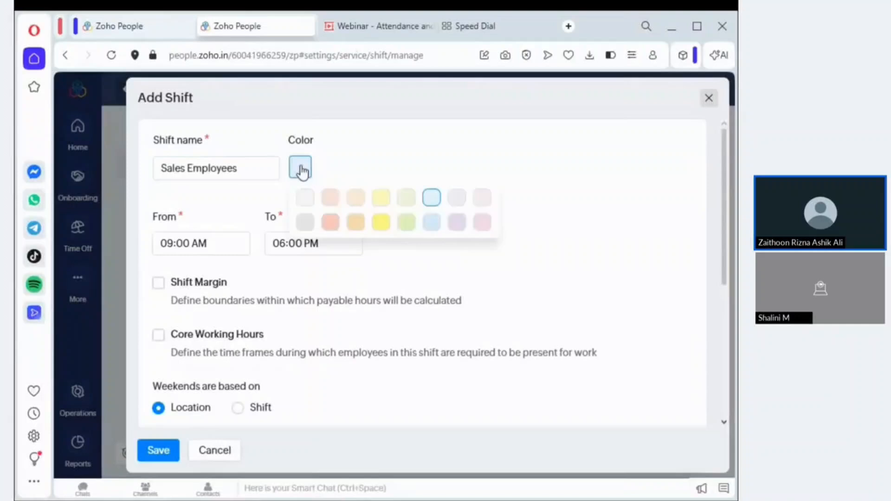
pyautogui.click(380, 222)
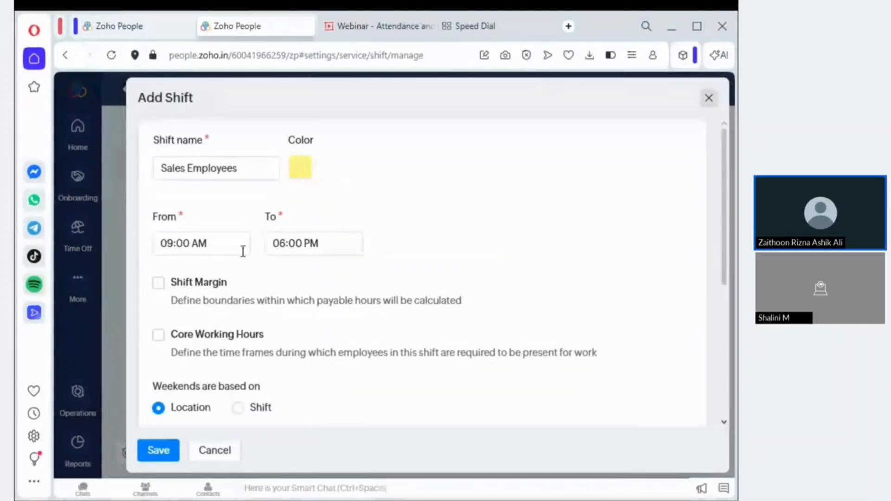
# Step: Enable the shift margin with 07:30 hours before the shift starts and 07:00 hours after it ends
pyautogui.scroll(-2, 365, 268)
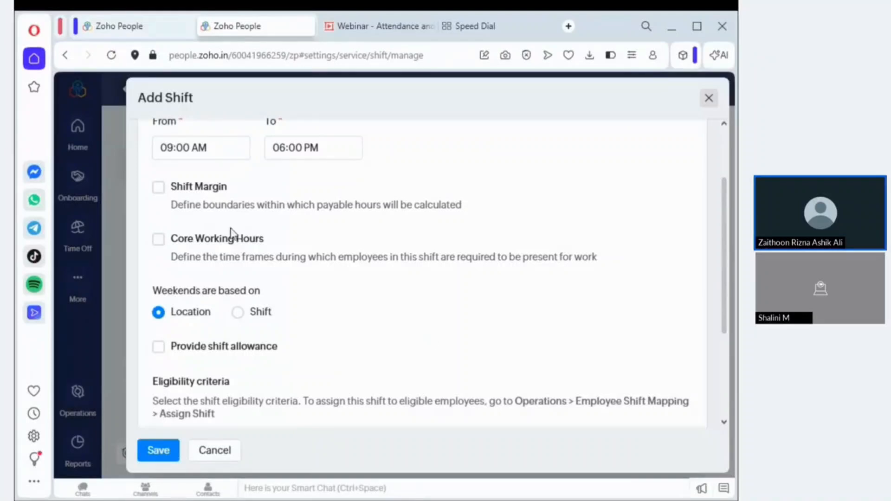
pyautogui.click(158, 188)
pyautogui.click(197, 246)
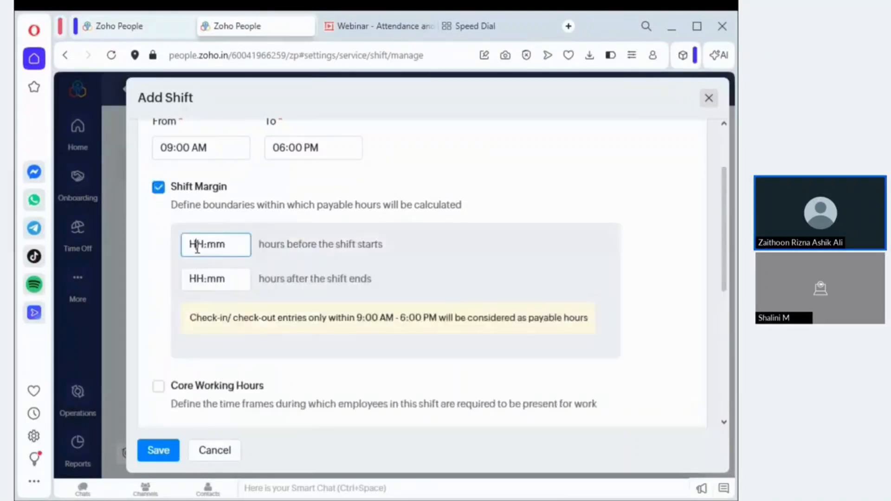
pyautogui.doubleClick(197, 246)
pyautogui.write('08:')
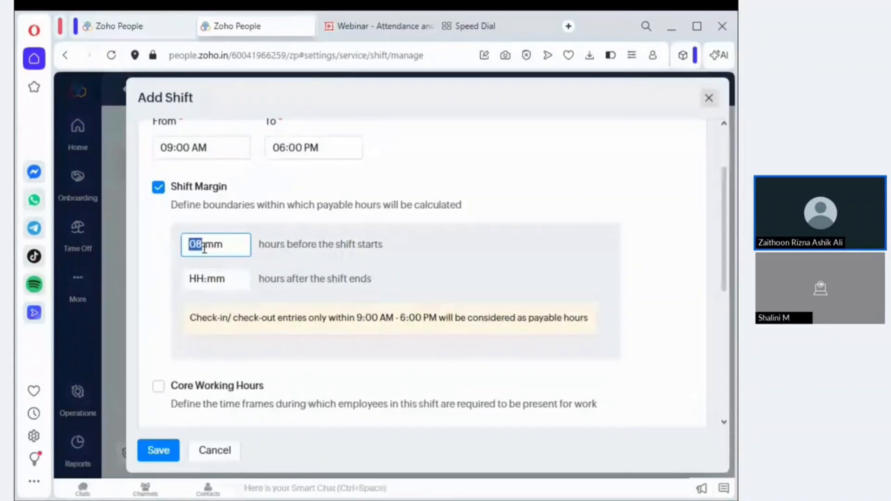
pyautogui.write('00')
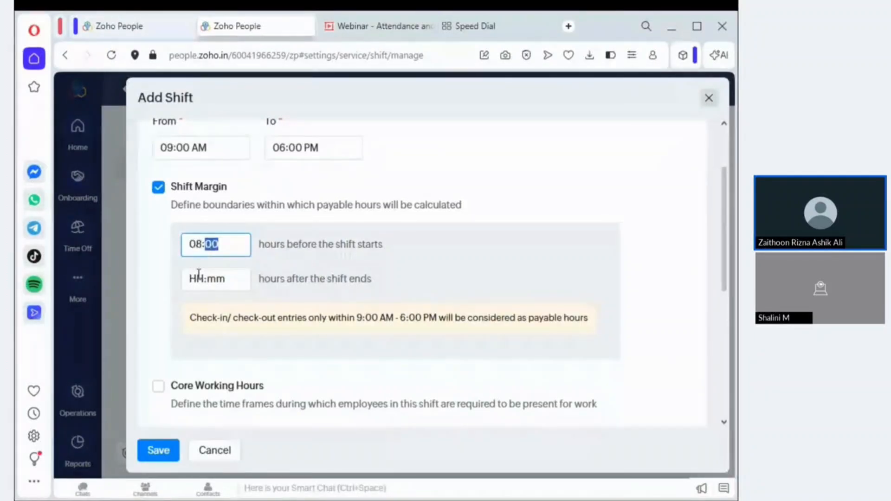
pyautogui.click(198, 273)
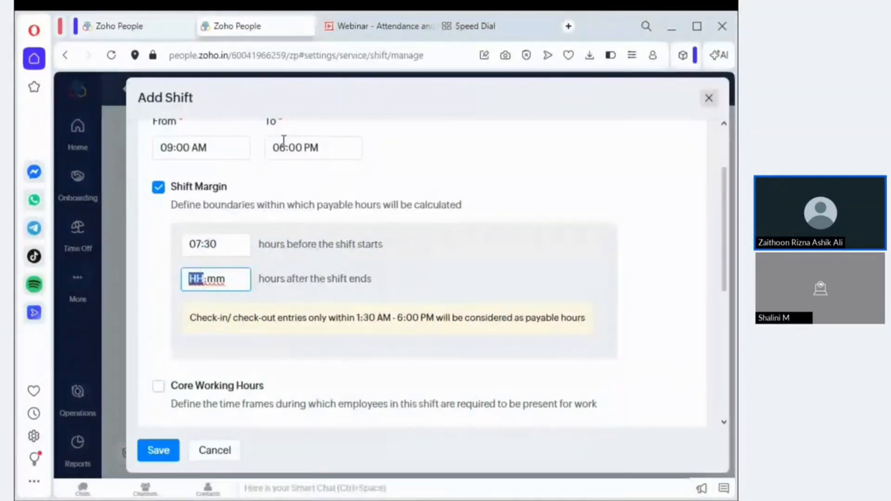
pyautogui.write('07:00')
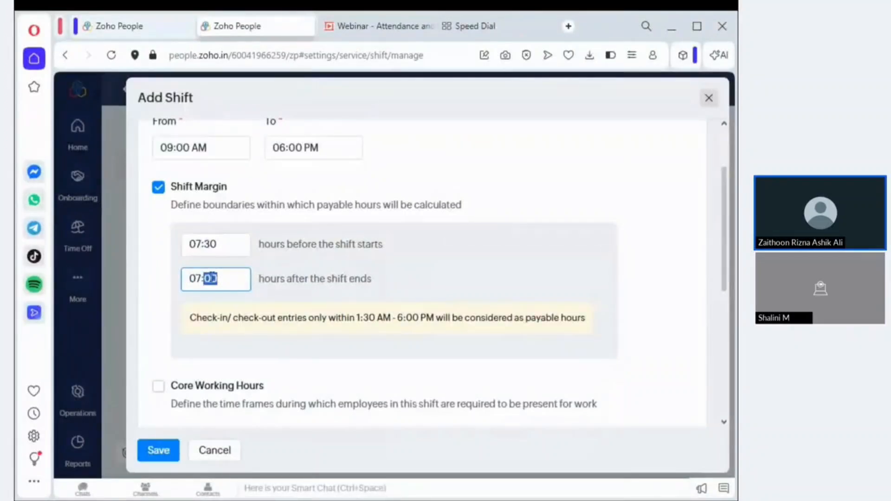
pyautogui.click(507, 236)
# Step: Enable core working hours for the shift and restrict breaks during them
pyautogui.scroll(-4, 508, 237)
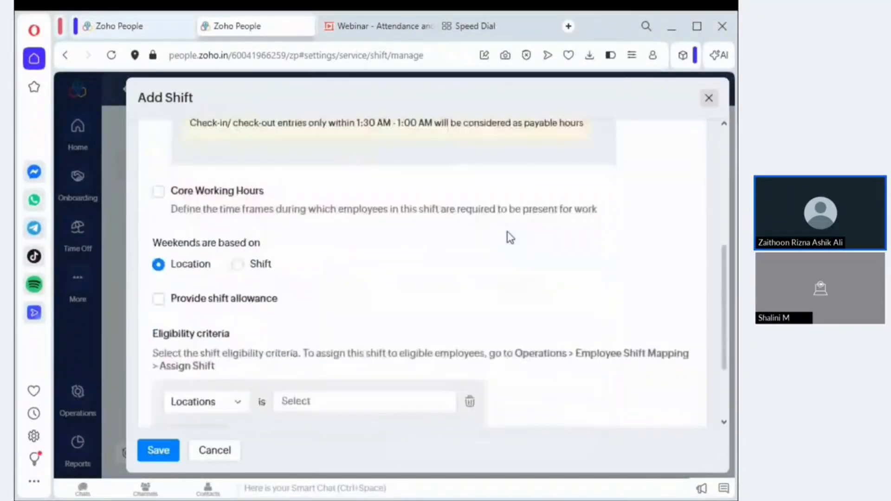
pyautogui.scroll(2, 507, 237)
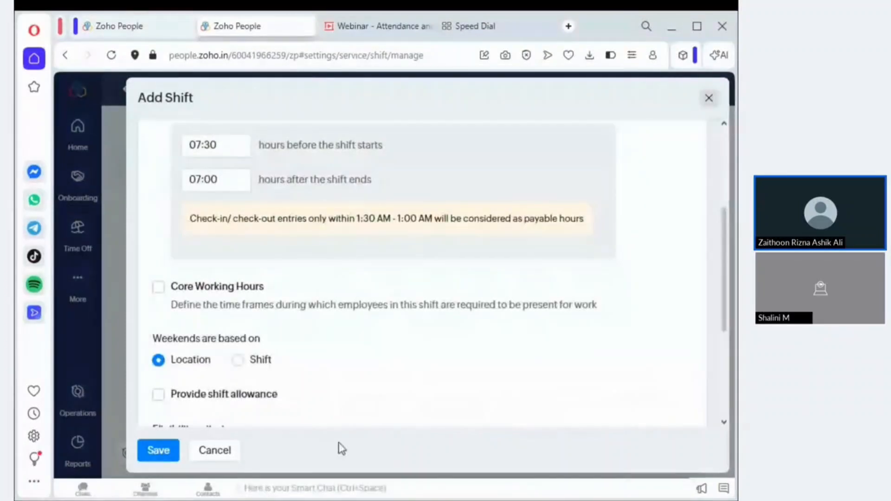
pyautogui.scroll(1, 390, 394)
pyautogui.scroll(3, 389, 393)
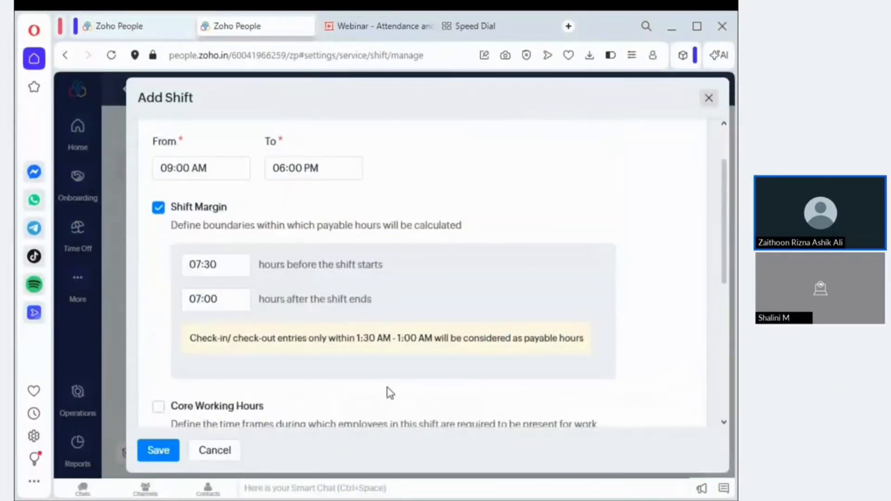
pyautogui.scroll(-5, 249, 267)
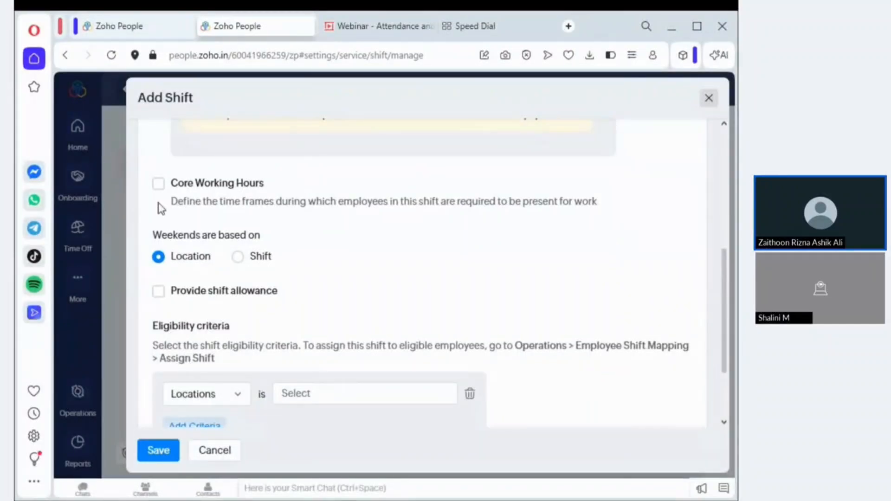
pyautogui.click(158, 184)
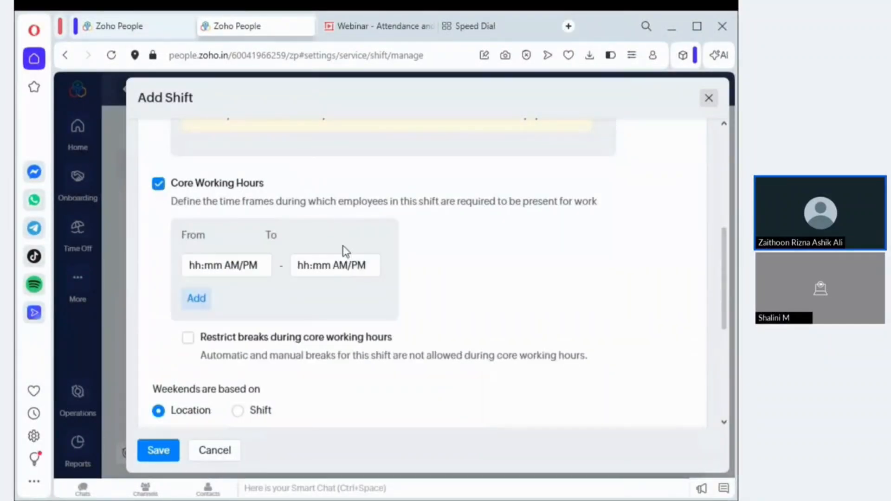
pyautogui.scroll(-2, 346, 252)
pyautogui.click(189, 244)
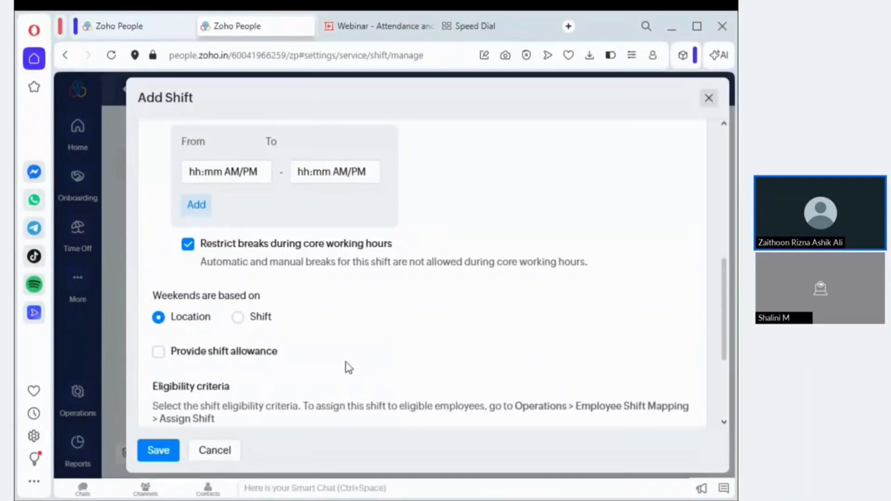
# Step: Base the weekends on the shift and allow half working day & half weekend definitions
pyautogui.scroll(-3, 349, 368)
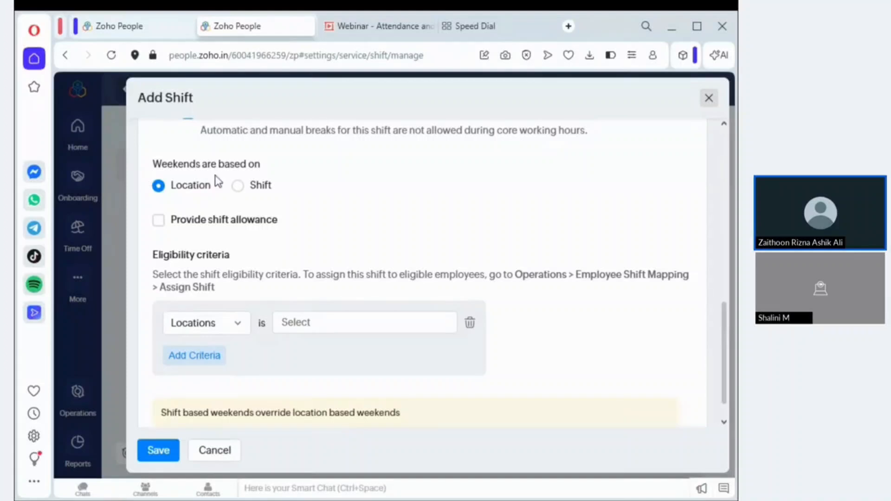
pyautogui.click(238, 186)
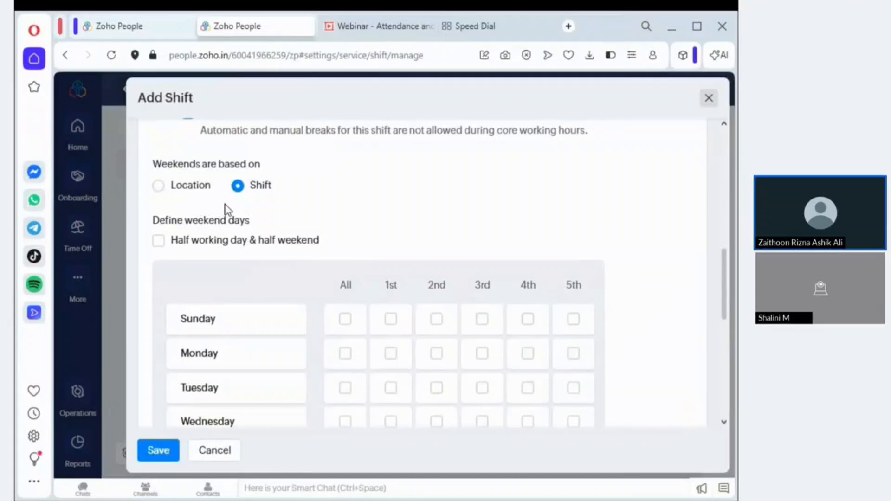
pyautogui.click(158, 240)
pyautogui.scroll(-3, 338, 253)
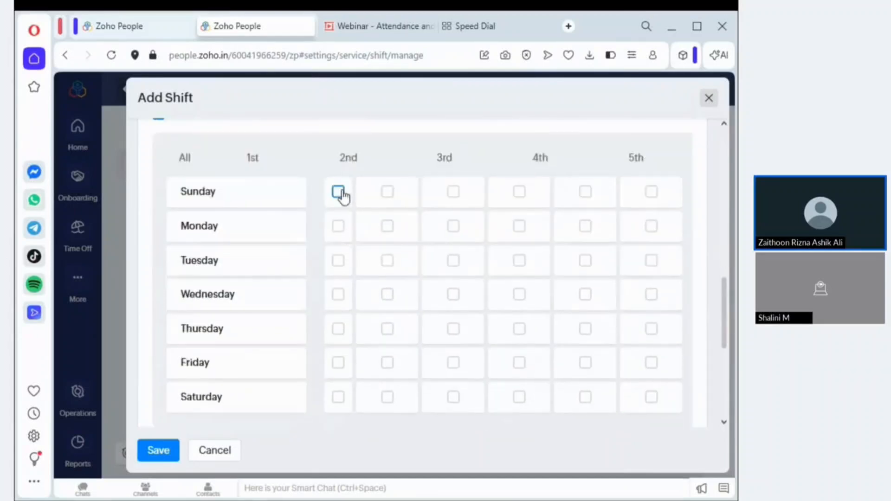
# Step: Mark every Sunday and Saturday as weekend and set the 2nd Saturday to 2nd Half
pyautogui.click(340, 191)
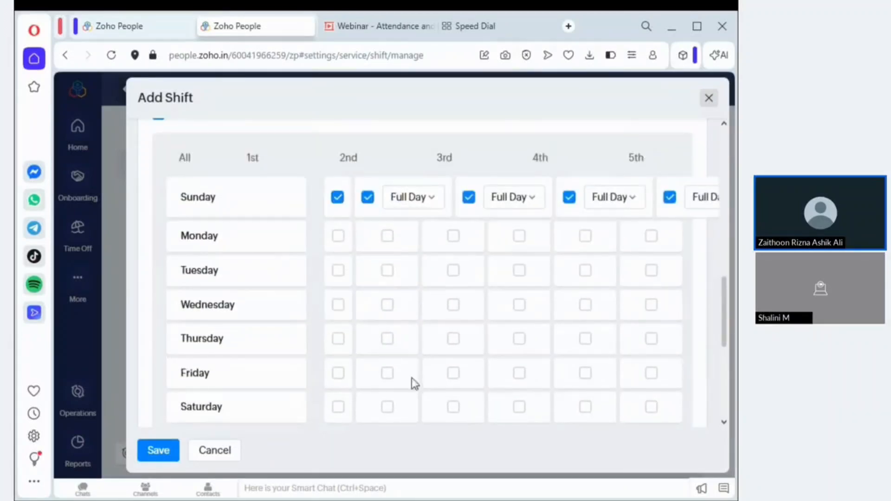
pyautogui.click(338, 407)
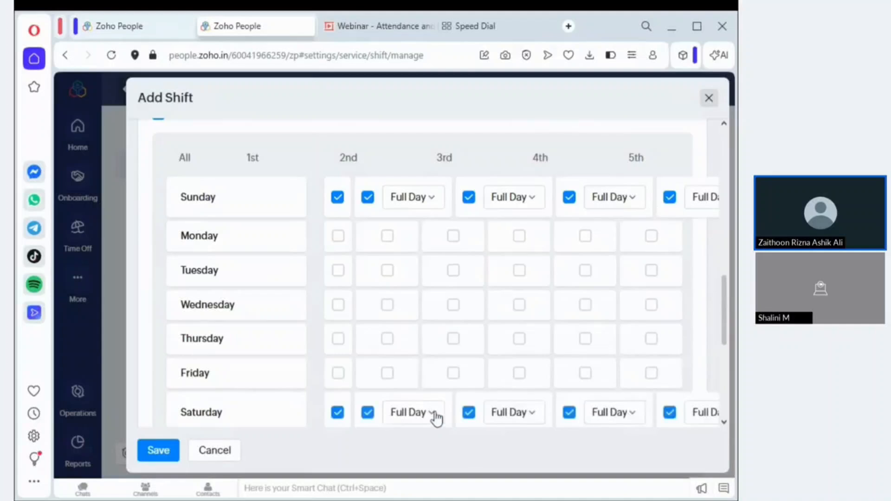
pyautogui.click(533, 416)
pyautogui.click(533, 395)
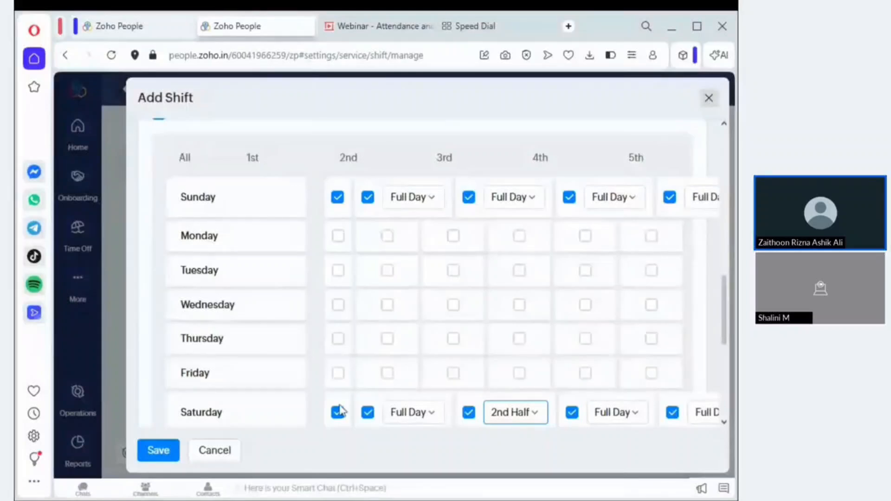
# Step: Turn off the half working day & half weekend option for the shift's weekend days
pyautogui.scroll(3, 150, 202)
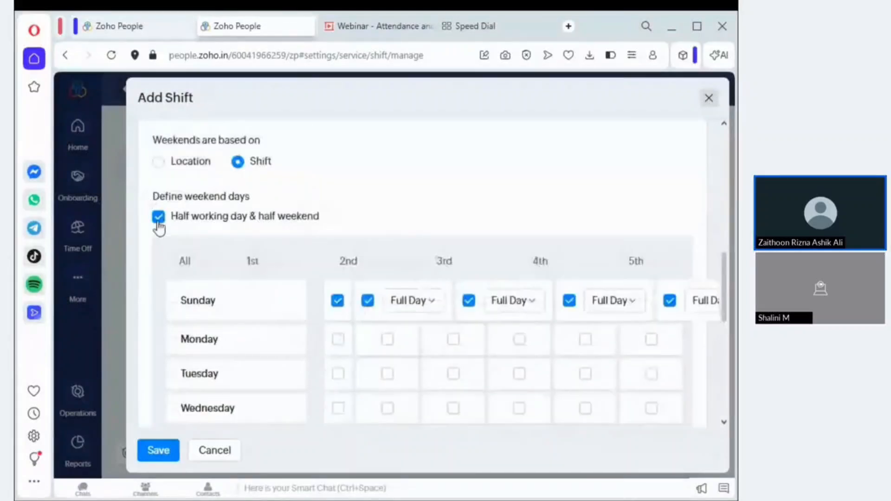
pyautogui.click(159, 217)
pyautogui.scroll(-2, 311, 238)
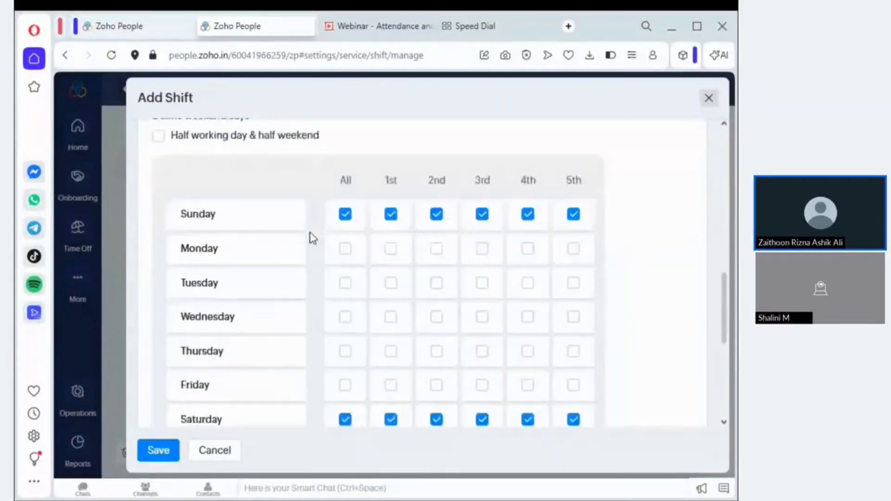
# Step: Enable statutory weekends with separate payroll hour tracking and view the days offered without choosing one
pyautogui.scroll(-3, 331, 271)
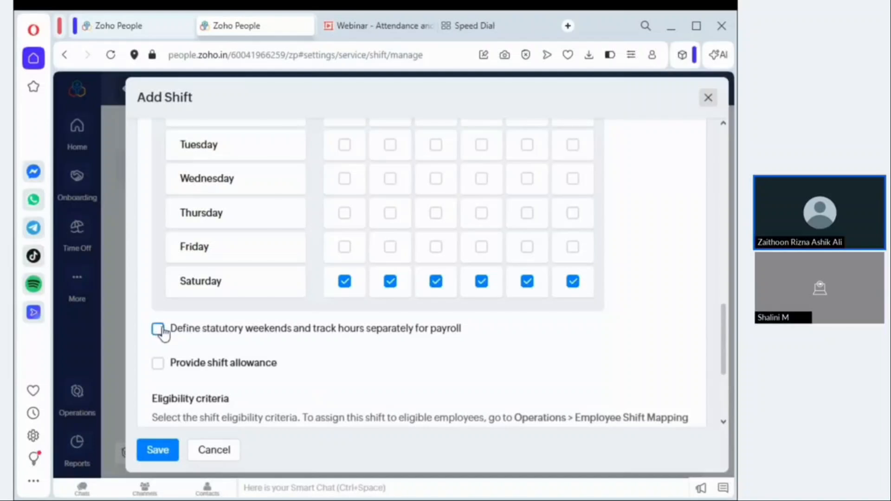
pyautogui.scroll(5, 161, 330)
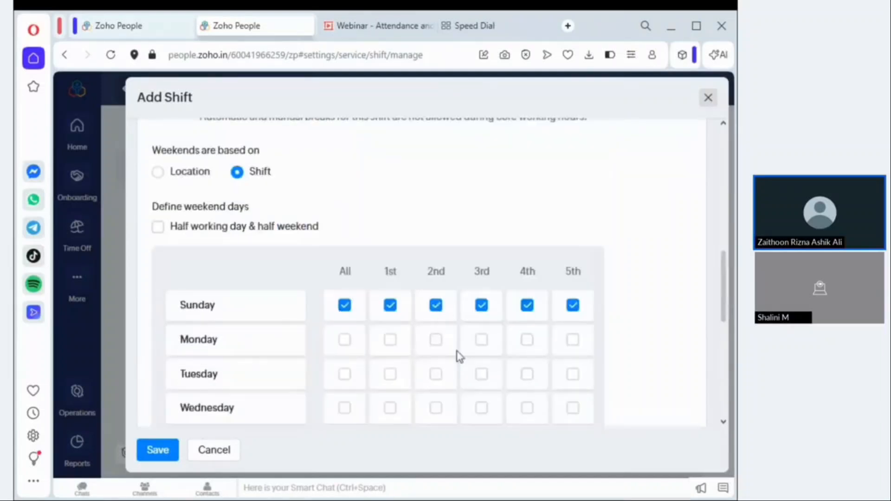
pyautogui.scroll(-3, 459, 362)
pyautogui.scroll(-2, 465, 375)
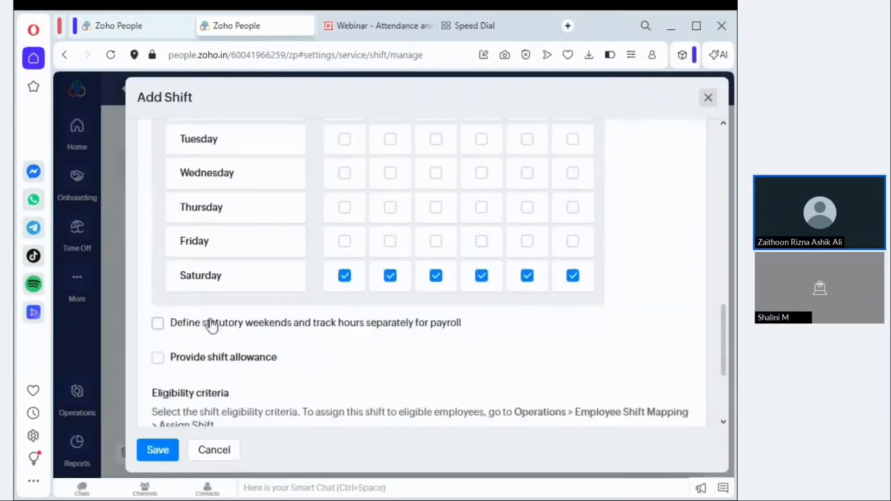
pyautogui.click(158, 324)
pyautogui.click(192, 364)
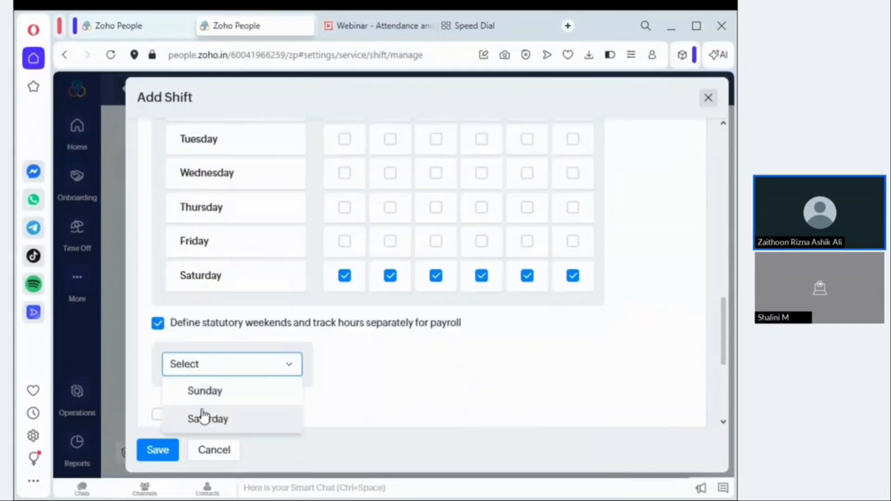
pyautogui.click(358, 370)
# Step: Turn the half working day & half weekend option back on and view the statutory weekend day choices again
pyautogui.scroll(5, 358, 370)
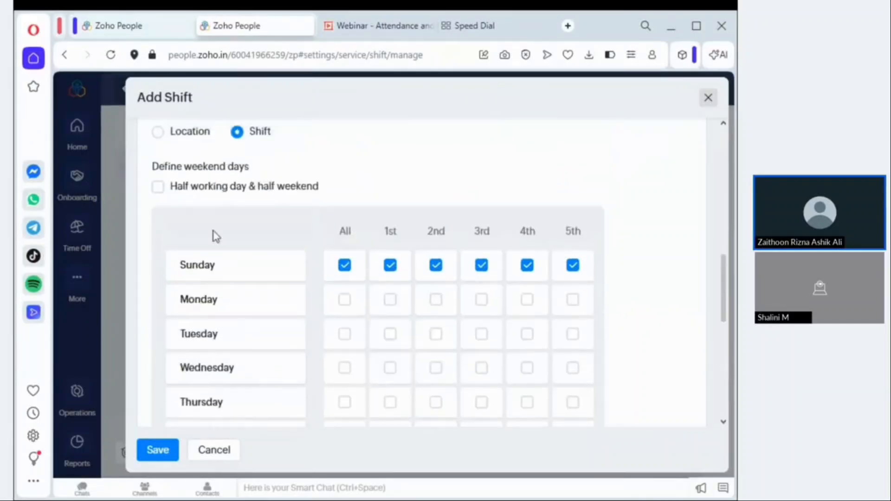
pyautogui.click(158, 187)
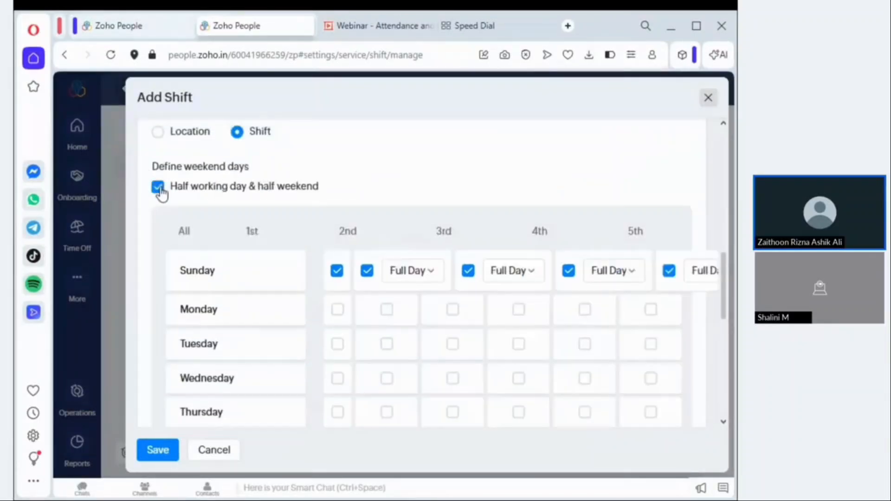
pyautogui.scroll(-5, 360, 218)
pyautogui.click(173, 329)
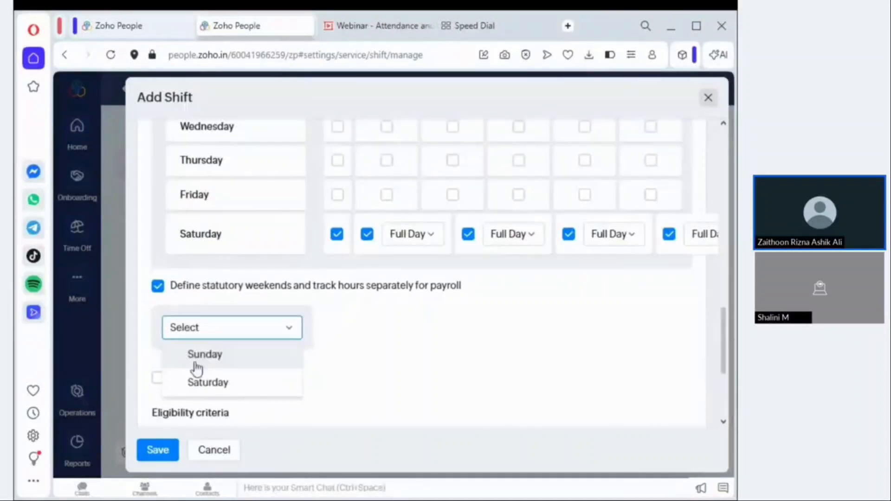
pyautogui.click(394, 378)
pyautogui.scroll(-4, 395, 379)
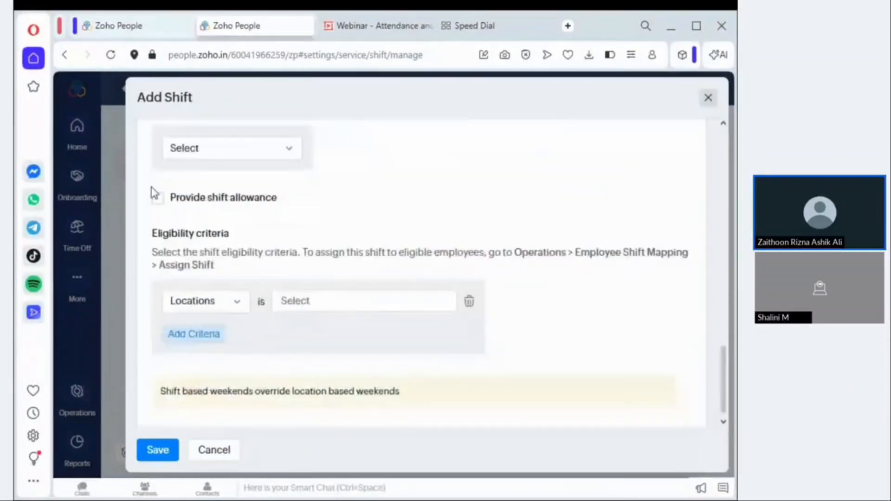
# Step: Enable the shift allowance for the new shift with a rate per day of 200
pyautogui.click(158, 198)
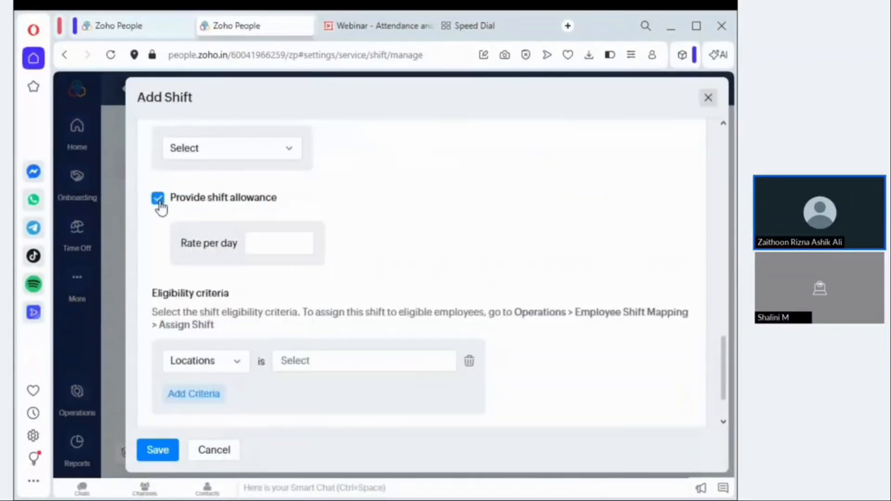
pyautogui.click(277, 247)
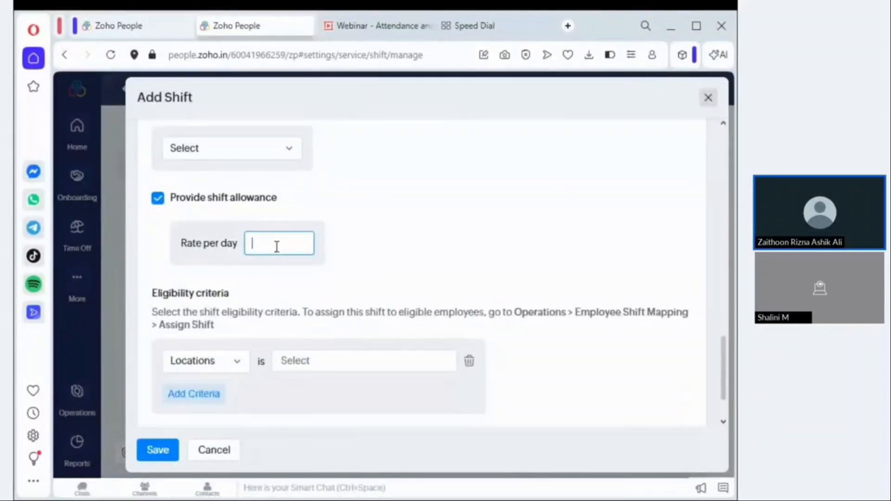
pyautogui.write('200')
pyautogui.click(417, 238)
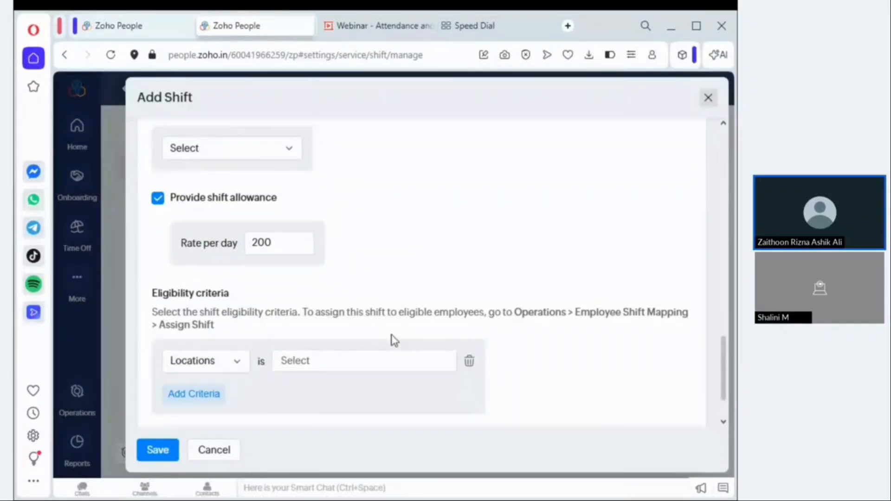
pyautogui.click(181, 394)
pyautogui.scroll(-1, 262, 361)
pyautogui.scroll(-1, 264, 362)
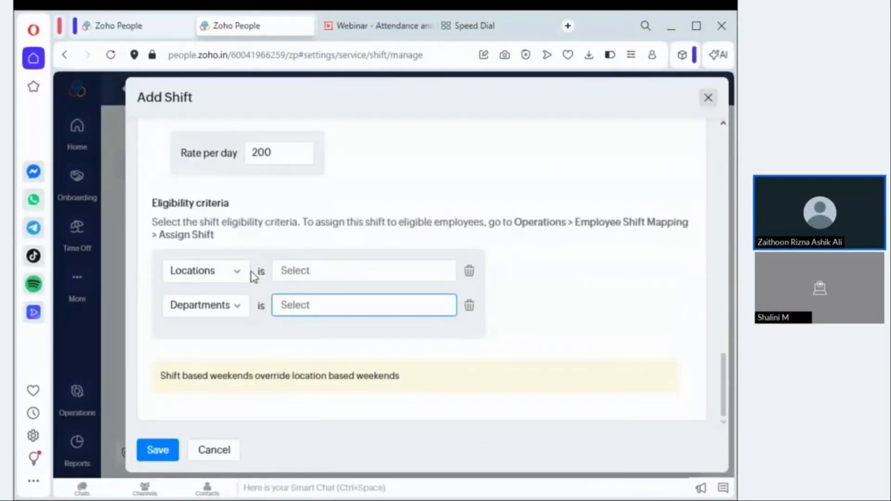
pyautogui.click(234, 276)
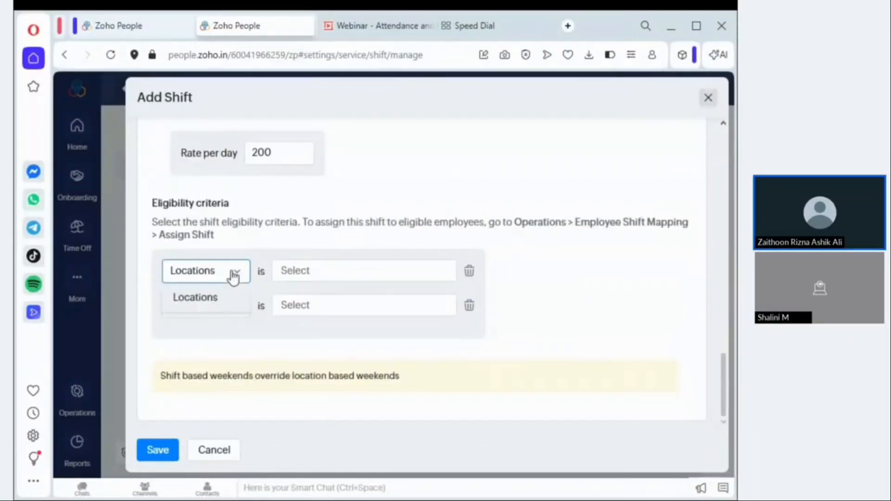
pyautogui.click(291, 222)
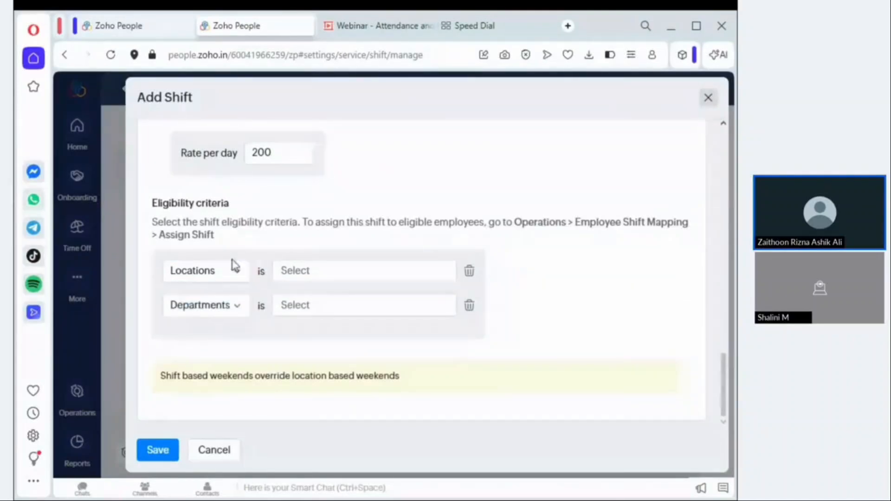
pyautogui.click(470, 306)
pyautogui.click(274, 287)
pyautogui.click(230, 287)
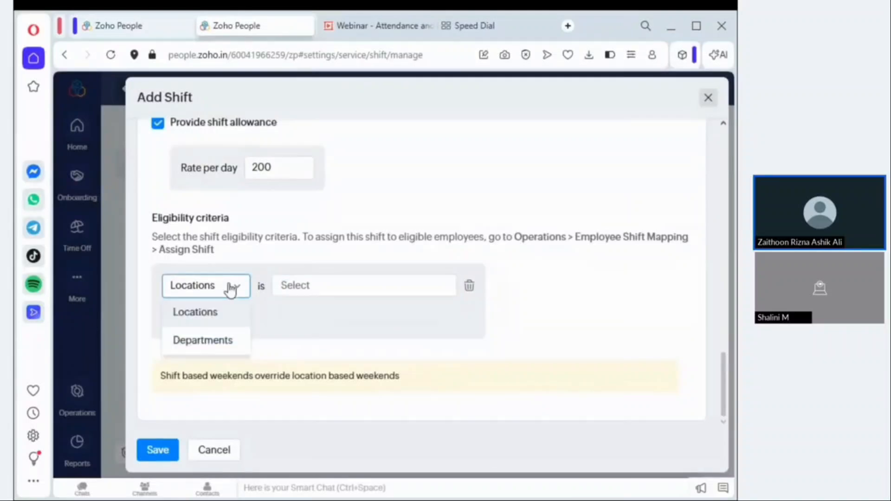
# Step: Add a Departments eligibility criterion and set the Locations criterion to Brunei
pyautogui.click(215, 323)
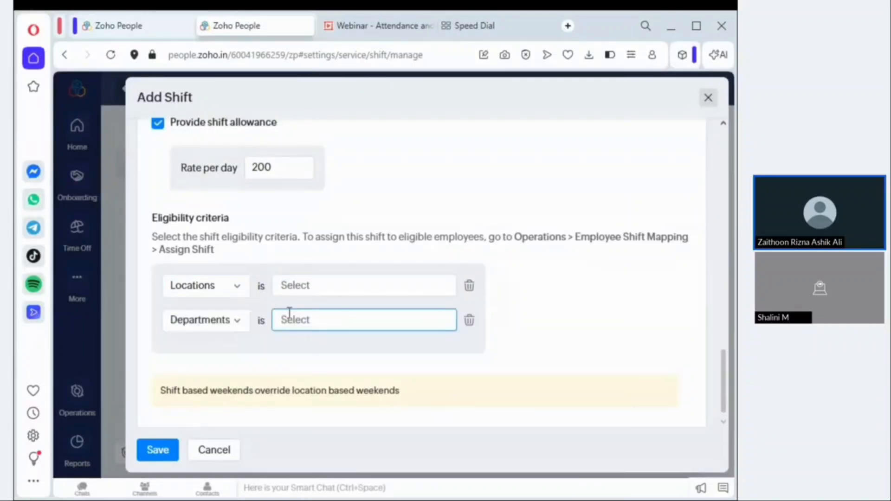
pyautogui.click(238, 289)
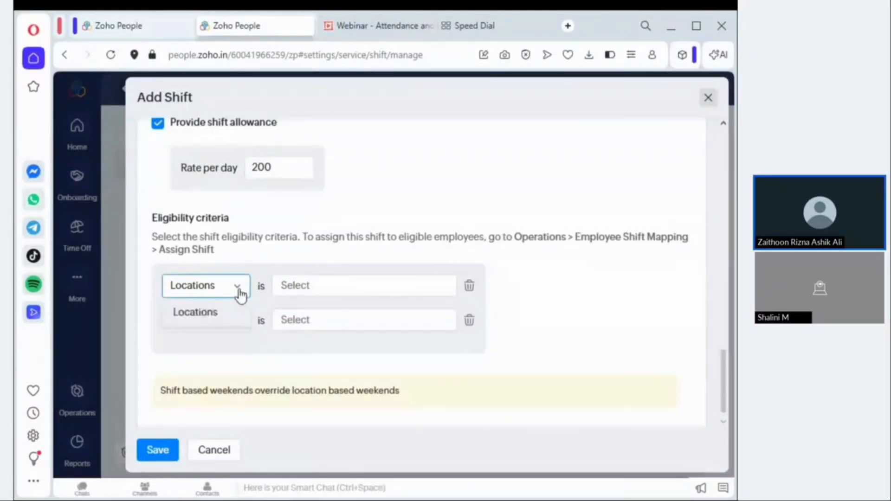
pyautogui.click(240, 293)
pyautogui.click(305, 285)
pyautogui.click(297, 316)
# Step: Set the Departments eligibility criterion to HR, and remove that criterion again
pyautogui.click(238, 321)
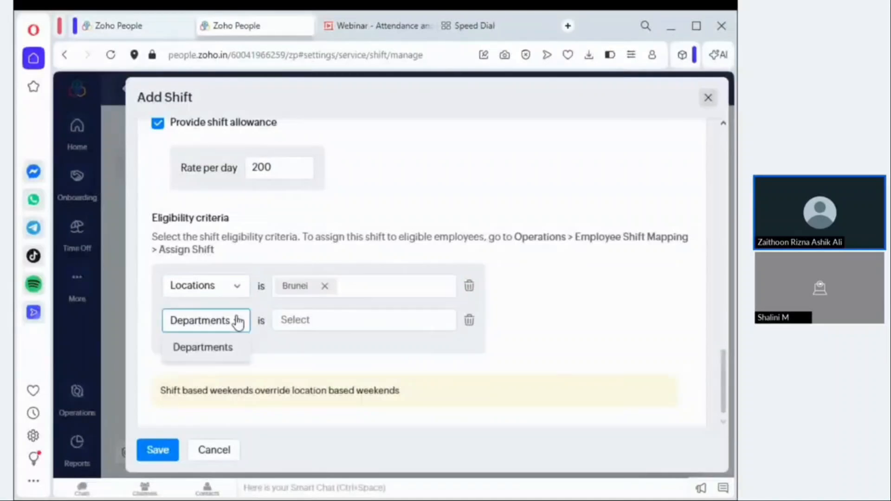
pyautogui.click(235, 348)
pyautogui.click(324, 321)
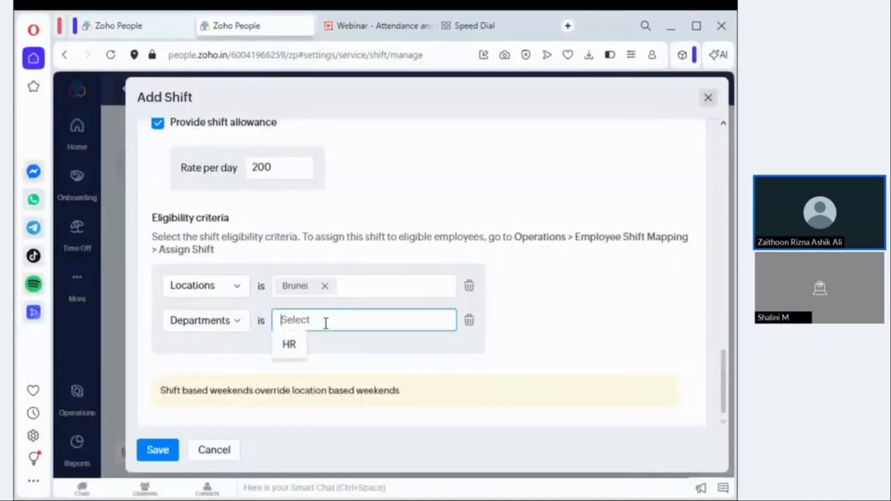
pyautogui.click(297, 345)
pyautogui.scroll(-1, 419, 234)
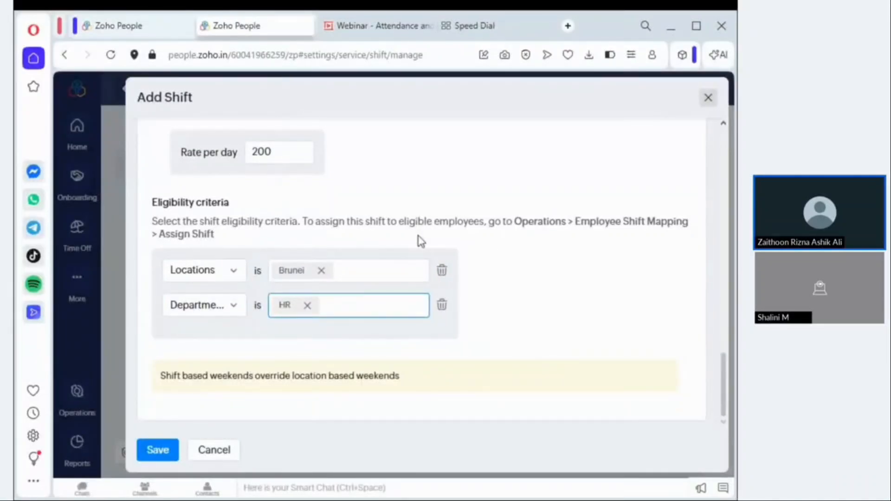
pyautogui.click(443, 306)
# Step: Turn off Core Working Hours for the Sales Employees shift and save the shift
pyautogui.click(158, 450)
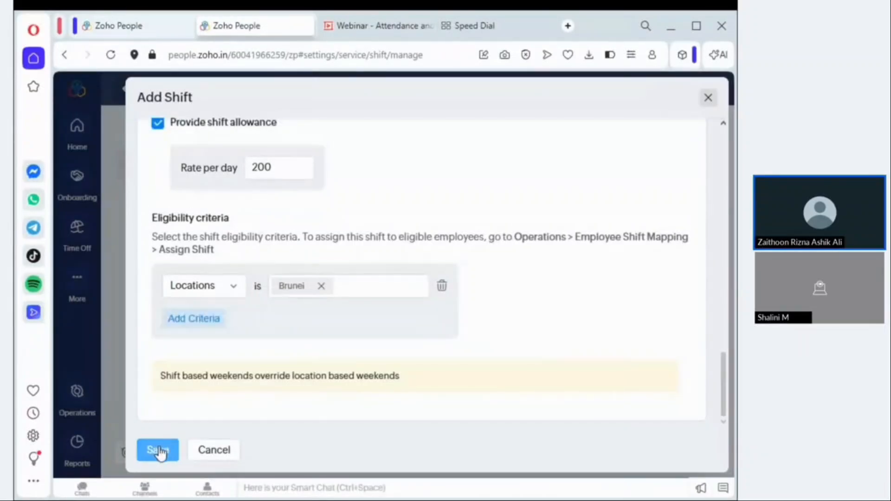
pyautogui.scroll(3, 177, 325)
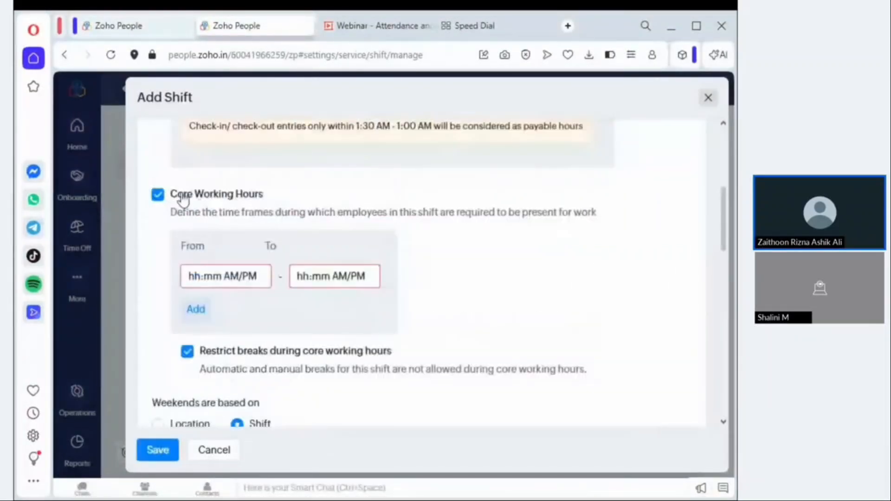
pyautogui.click(158, 194)
pyautogui.click(177, 450)
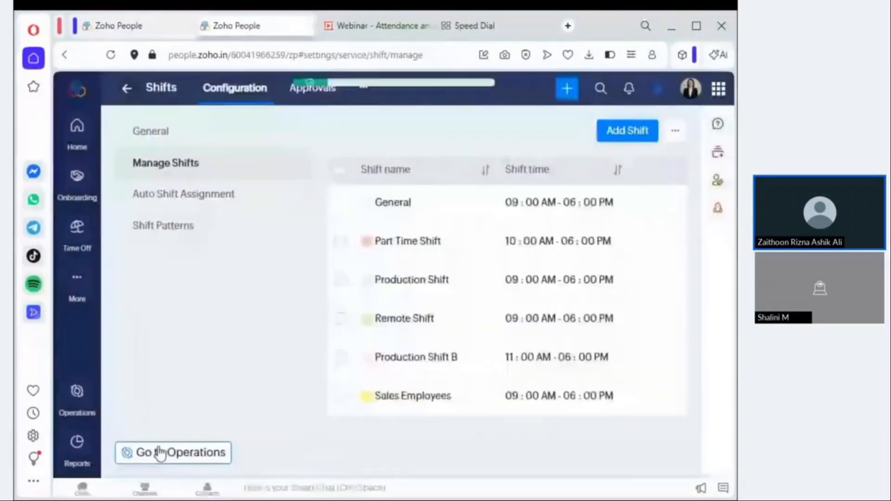
# Step: Open Employee Shift Mapping in the Shift operations
pyautogui.click(160, 453)
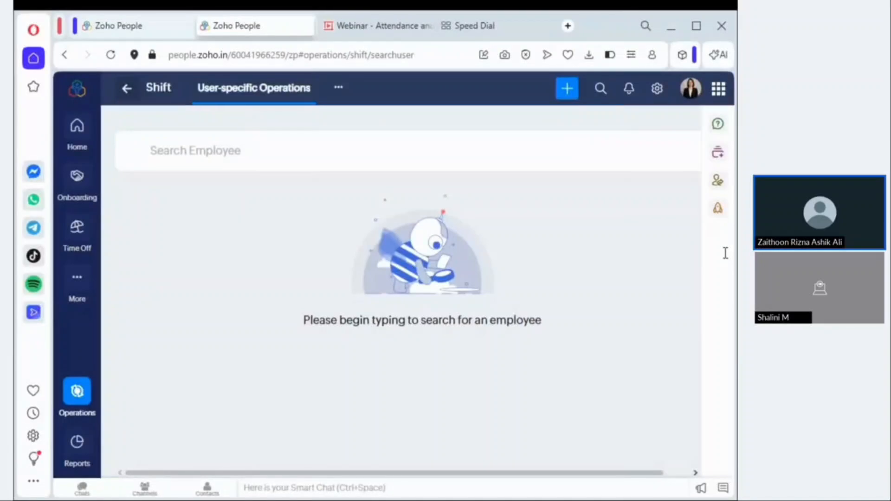
pyautogui.click(78, 394)
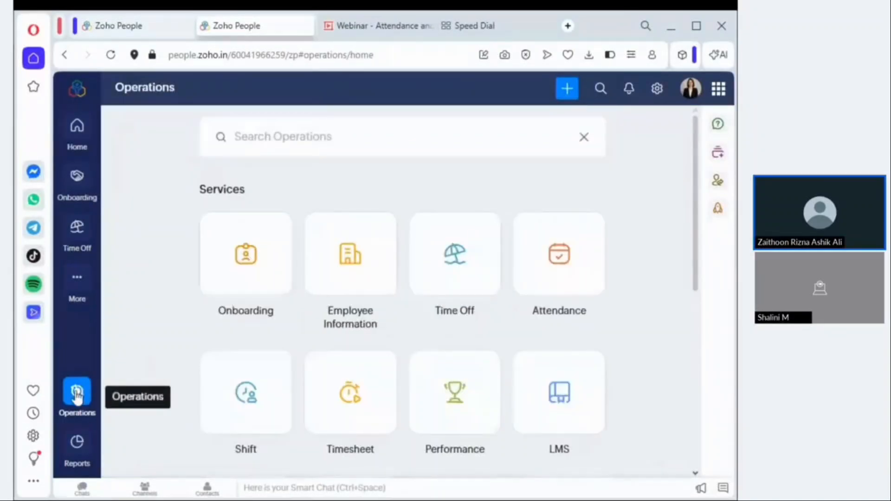
pyautogui.click(257, 397)
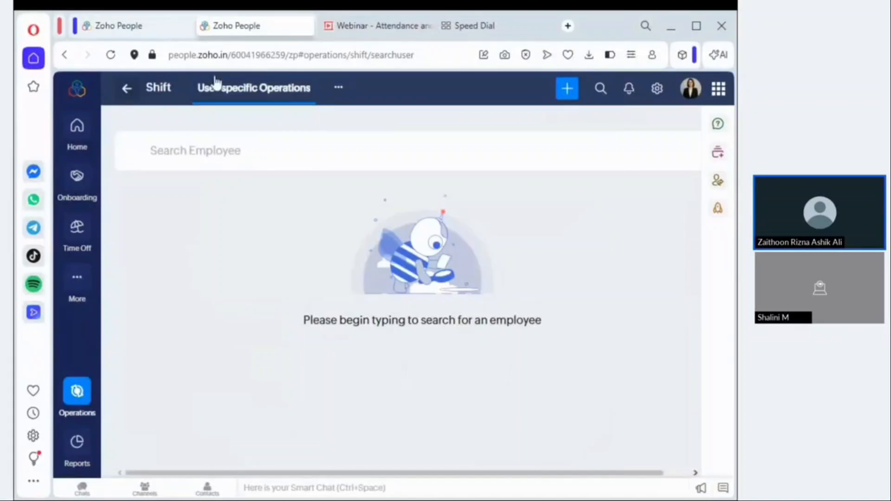
pyautogui.click(340, 89)
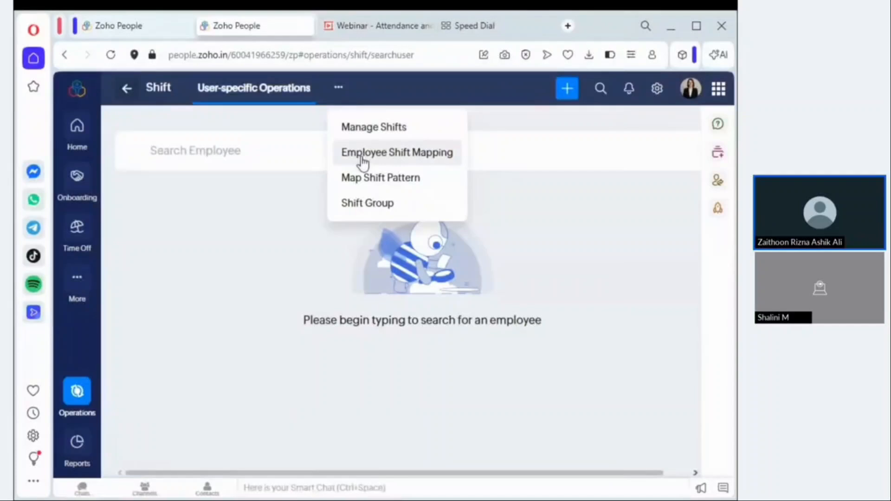
pyautogui.click(418, 163)
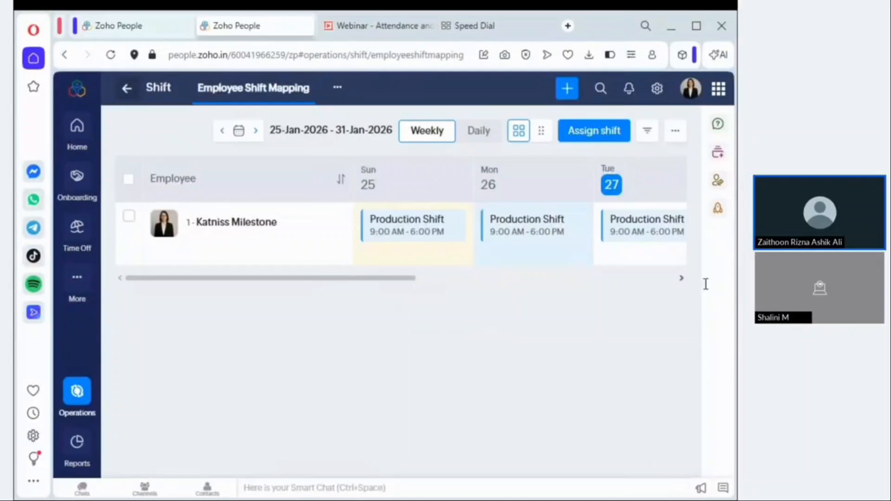
# Step: Examine the employee's shifts across the week of 25-Jan-2026 to 31-Jan-2026, and view the daily schedule
pyautogui.hscroll(6, 497, 214)
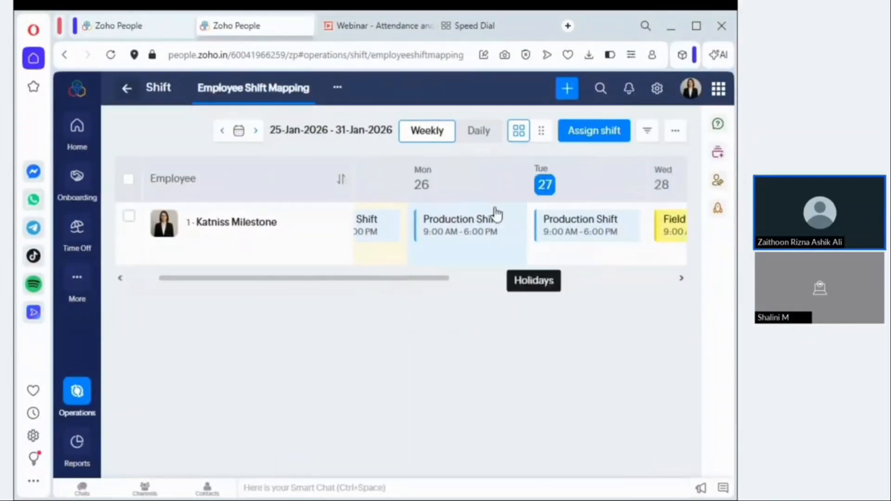
pyautogui.hscroll(3, 497, 213)
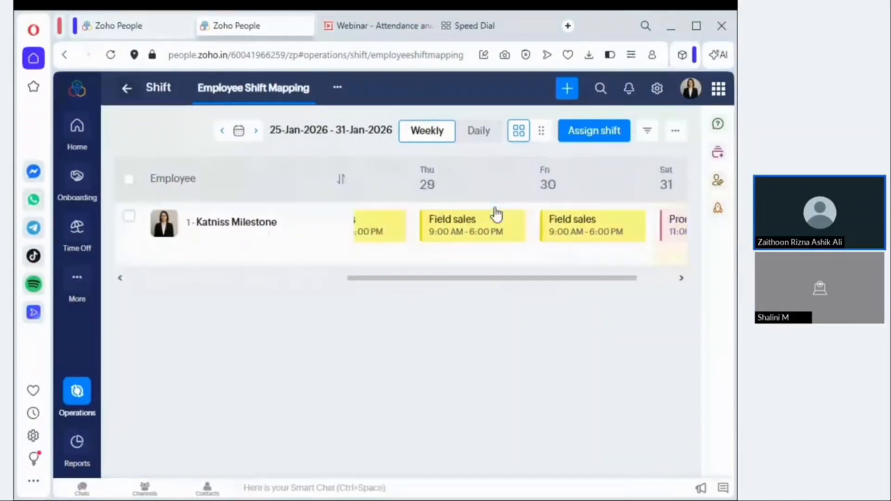
pyautogui.hscroll(2, 497, 213)
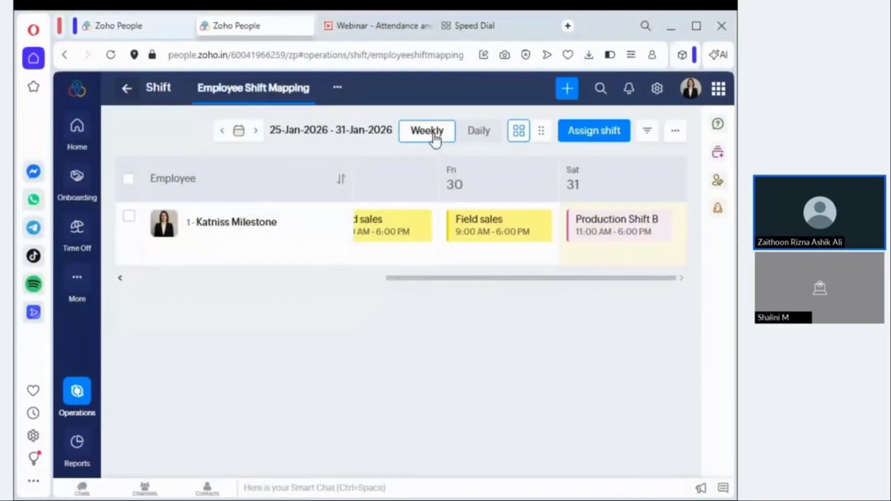
pyautogui.click(471, 136)
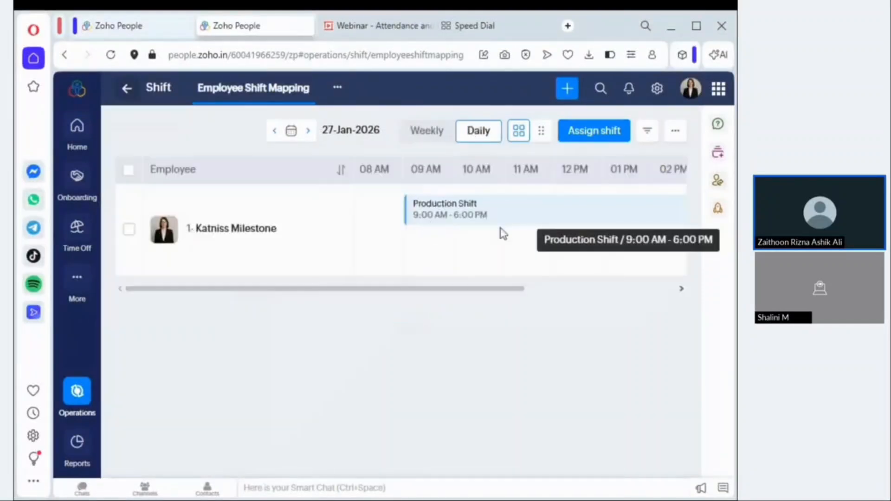
pyautogui.hscroll(3, 504, 235)
pyautogui.hscroll(-3, 508, 234)
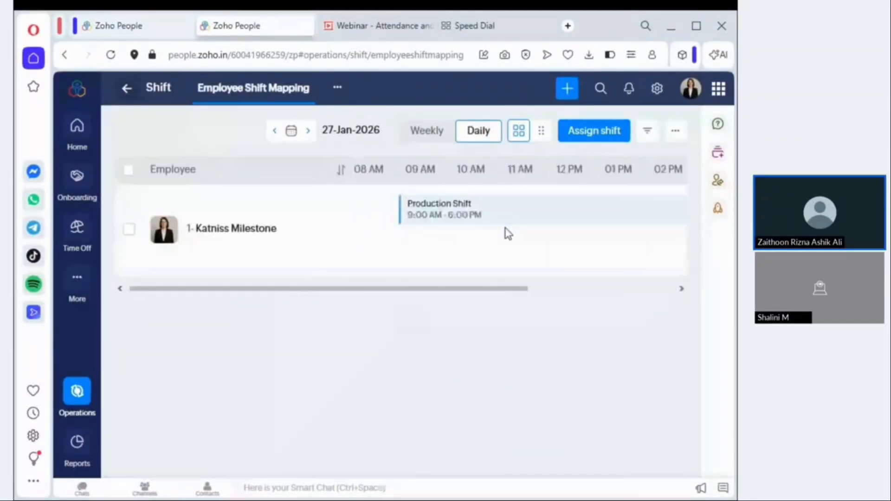
# Step: Review the filter options of the shift mapping, including the employee choices, and close the filter without applying it
pyautogui.click(648, 132)
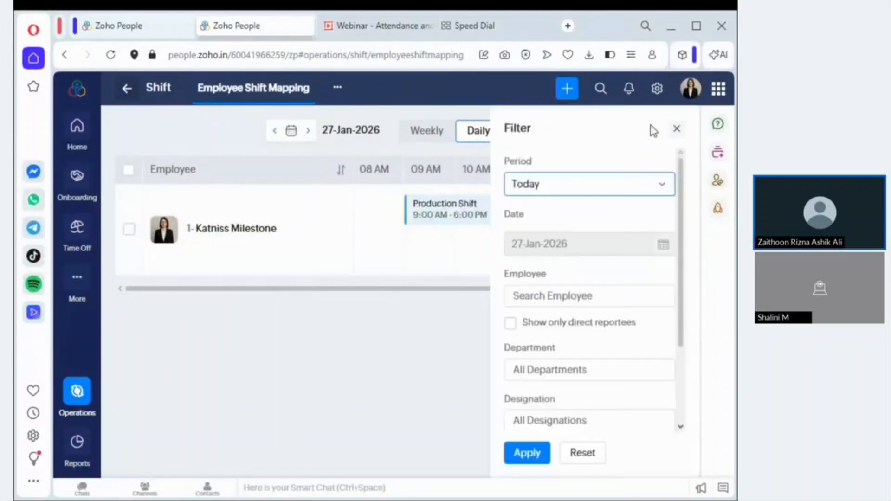
pyautogui.scroll(-1, 557, 320)
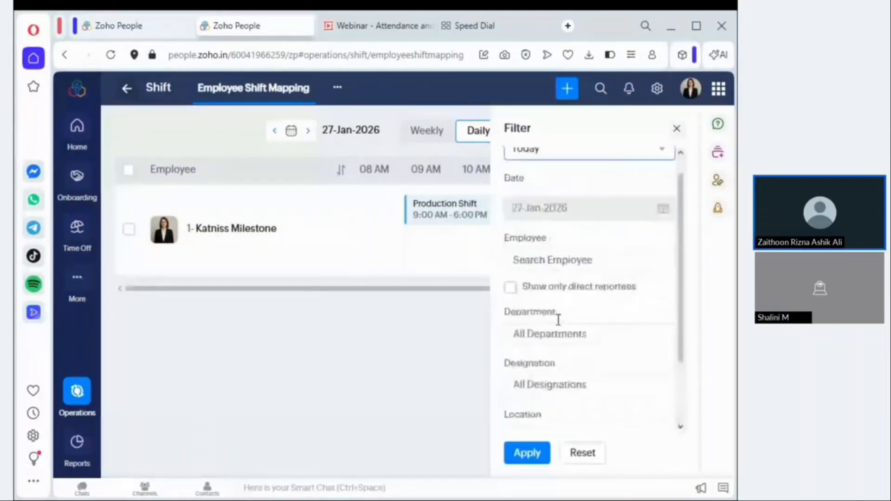
pyautogui.scroll(1, 530, 318)
pyautogui.click(530, 291)
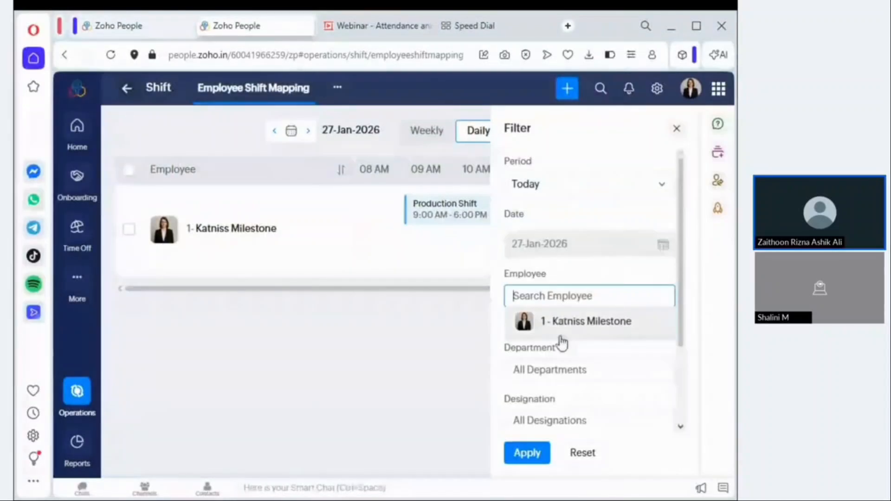
pyautogui.click(582, 360)
pyautogui.scroll(-3, 581, 390)
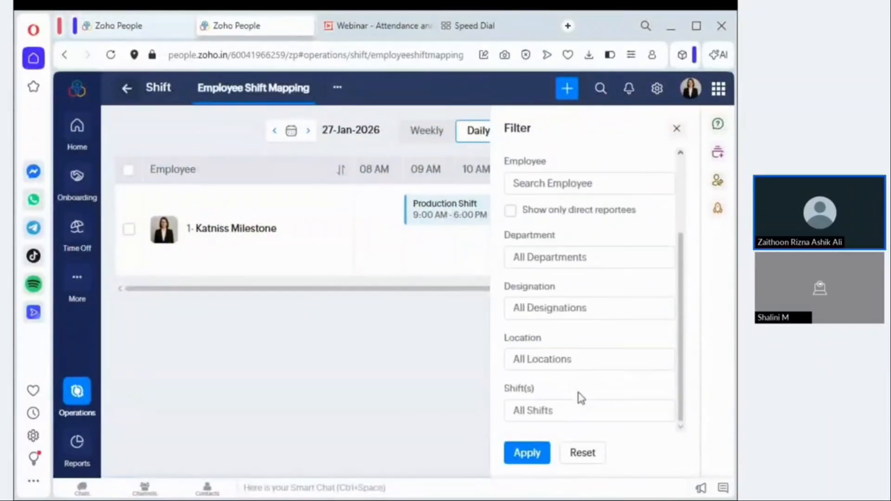
pyautogui.scroll(3, 554, 394)
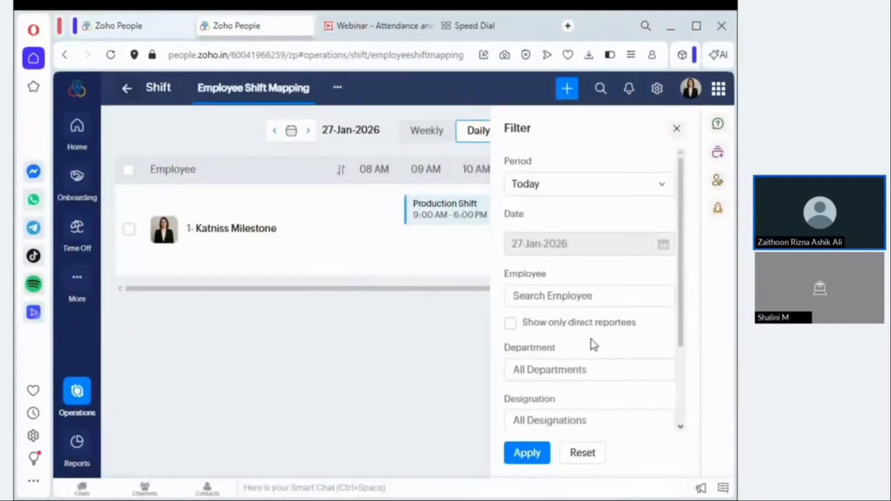
pyautogui.click(676, 129)
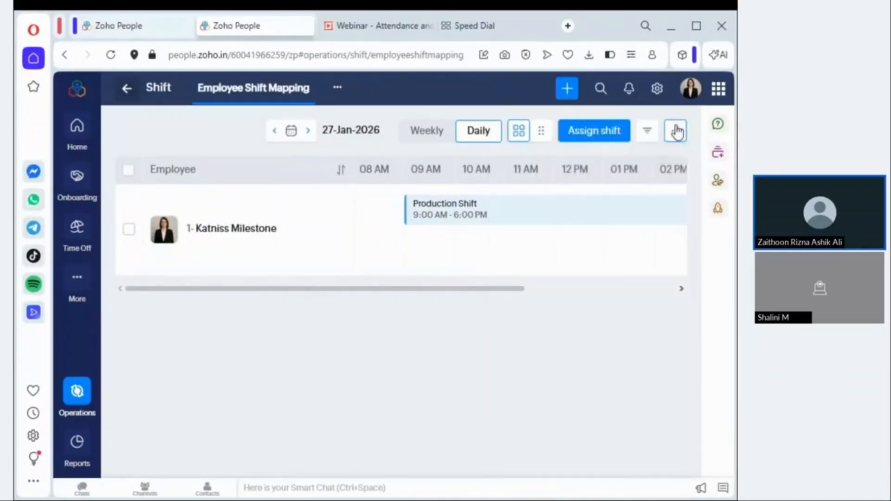
# Step: Start a shift assignment and make it applicable to the employee shown in the mapping
pyautogui.click(595, 136)
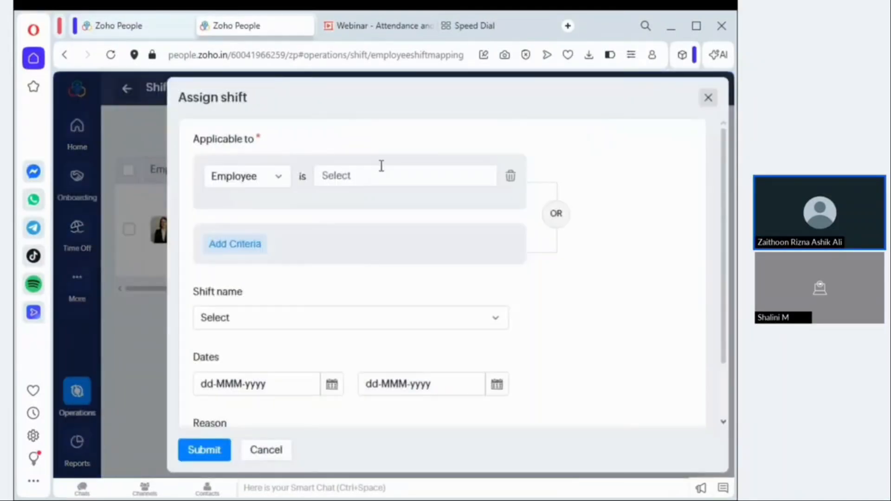
pyautogui.click(340, 168)
pyautogui.write('kat')
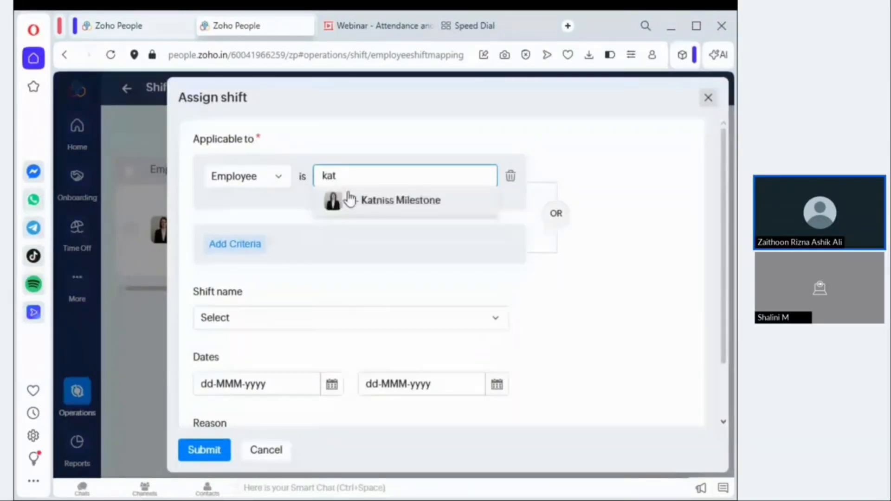
pyautogui.click(350, 200)
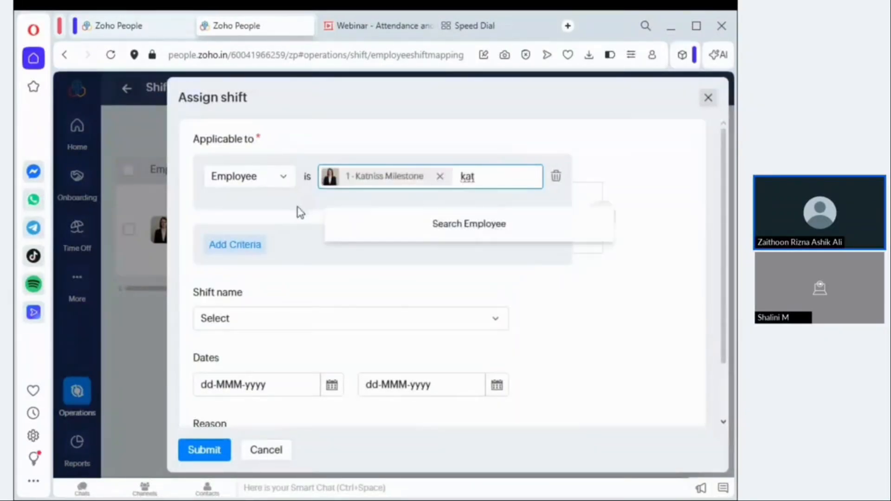
# Step: Add a second criterion to the assignment, view its Locations and Employment Type choices, and remove it
pyautogui.click(238, 245)
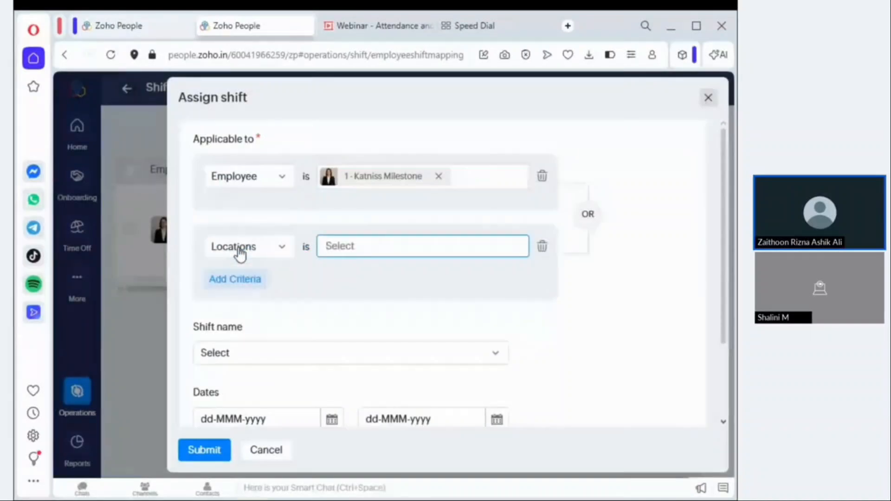
pyautogui.click(266, 253)
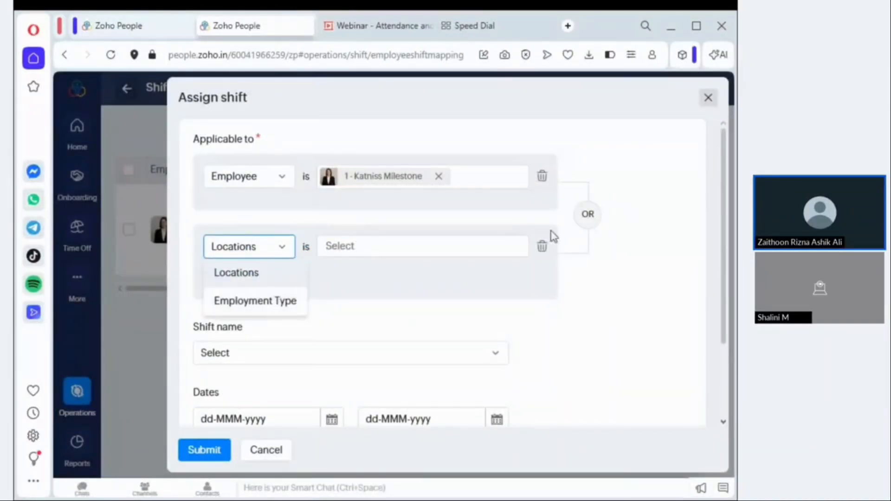
pyautogui.click(543, 247)
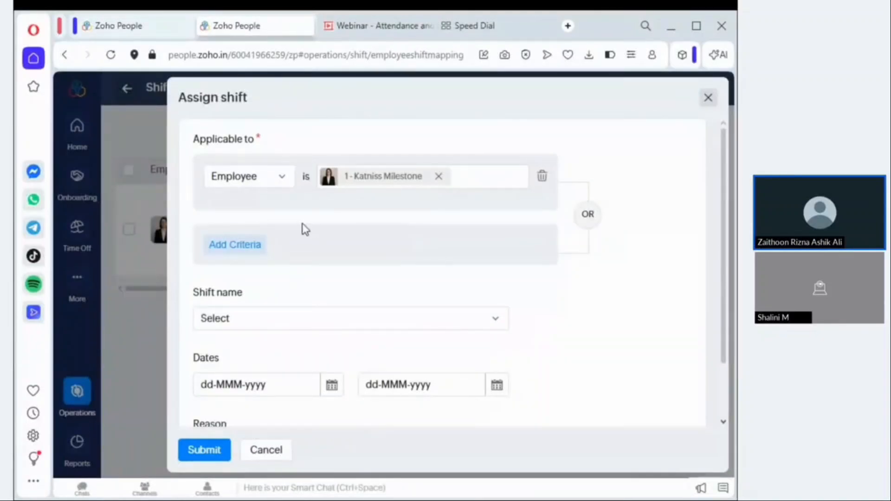
# Step: Set the assignment's shift to Sales Employees and its start date to 28-Jan-2026
pyautogui.click(241, 315)
pyautogui.scroll(-2, 319, 274)
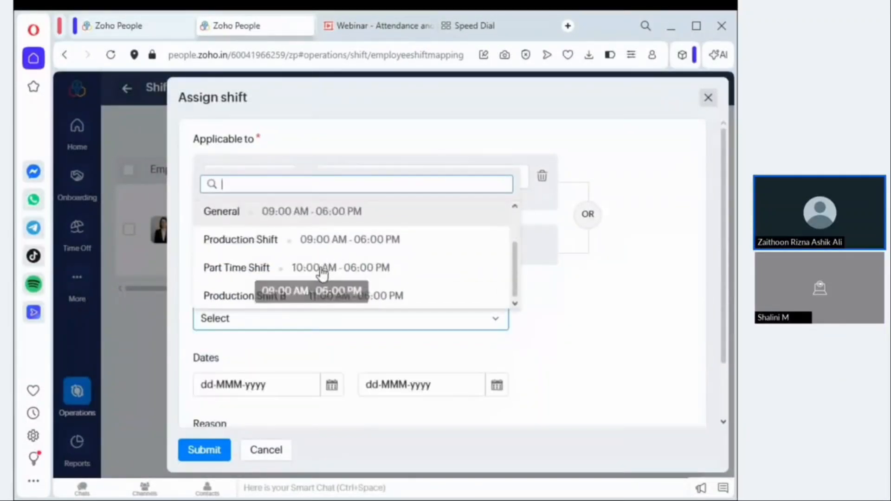
pyautogui.scroll(2, 322, 274)
pyautogui.click(233, 217)
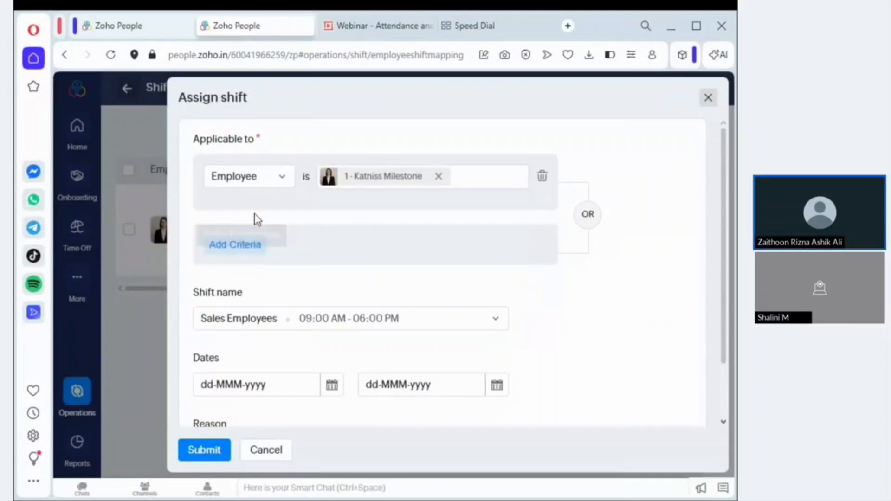
pyautogui.scroll(-2, 314, 352)
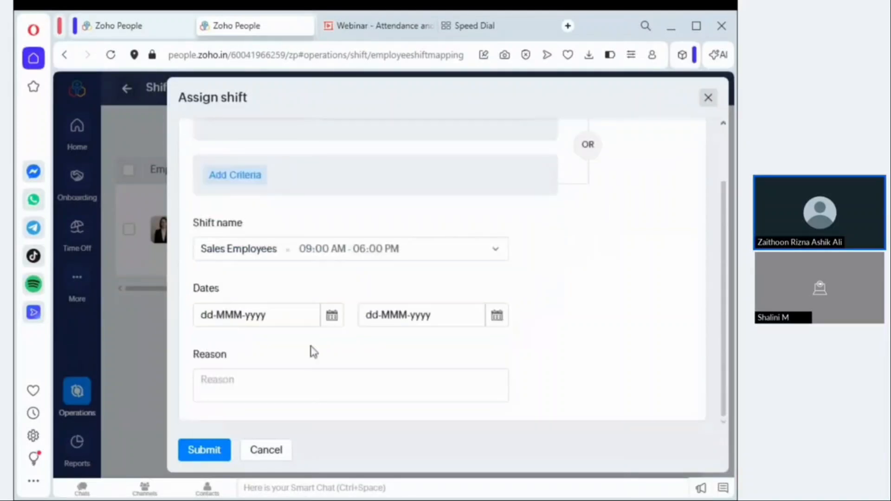
pyautogui.click(338, 319)
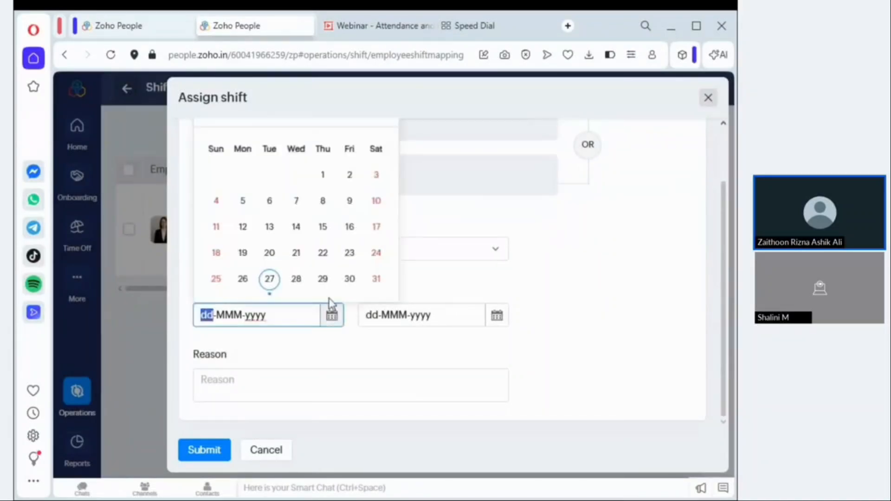
pyautogui.click(302, 287)
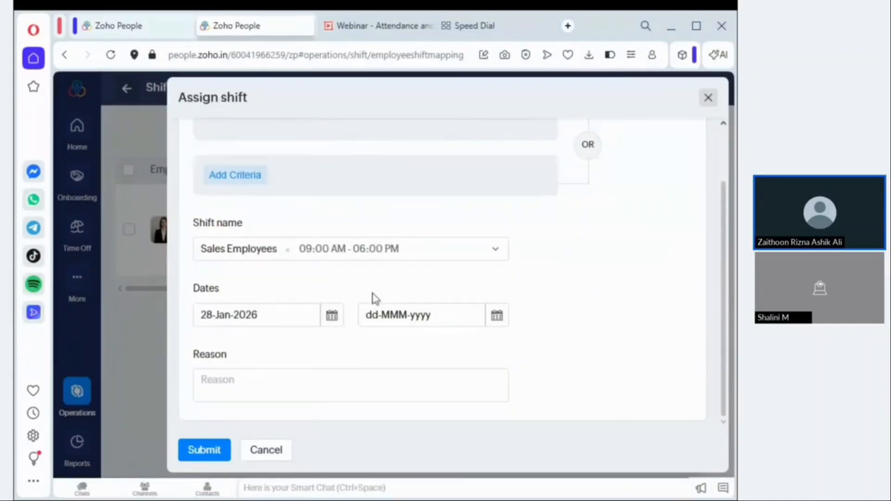
pyautogui.scroll(2, 376, 299)
pyautogui.scroll(1, 375, 298)
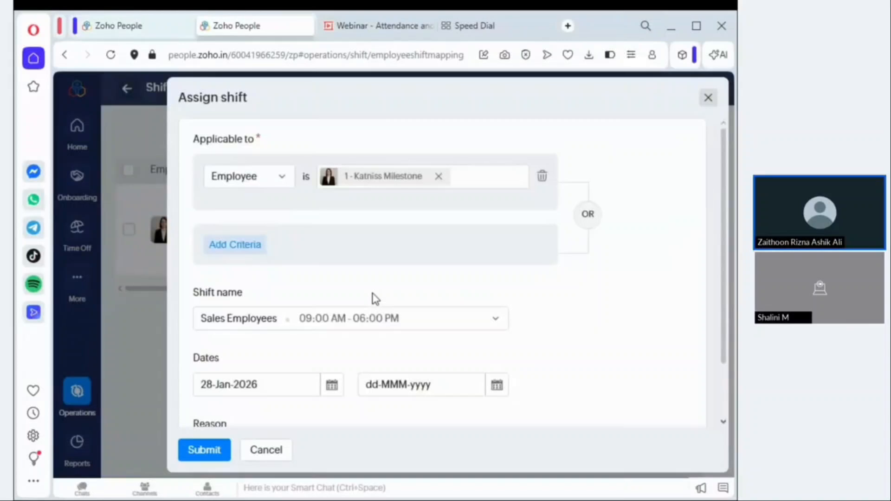
# Step: Enter Promotion as the reason, try to submit the shift assignment without an end date, and close the form
pyautogui.scroll(-2, 376, 299)
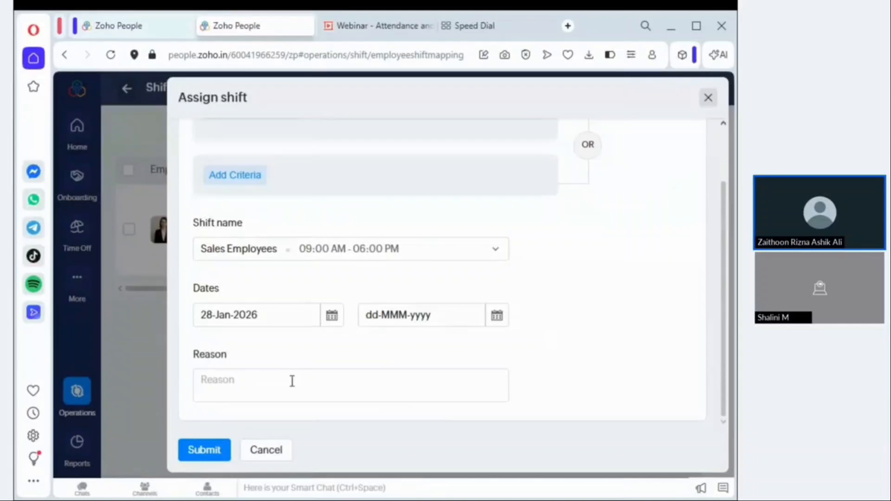
pyautogui.click(269, 388)
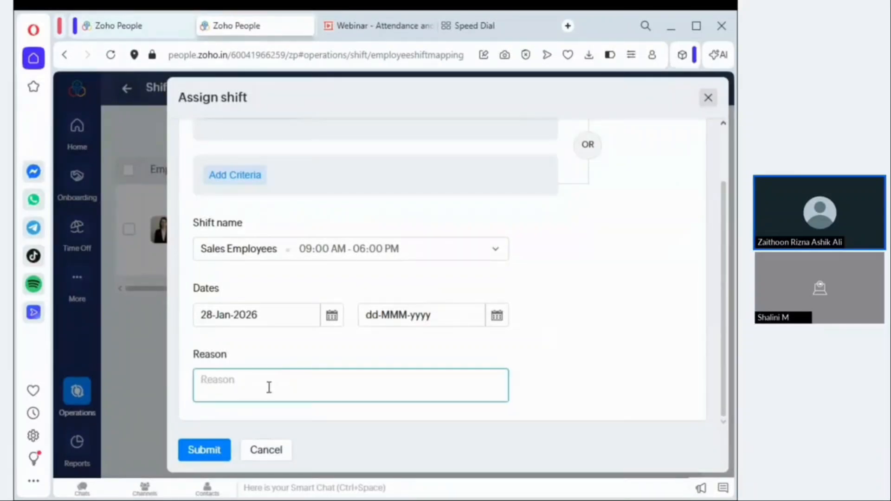
pyautogui.scroll(2, 298, 245)
pyautogui.scroll(-2, 286, 354)
pyautogui.write('Promotion')
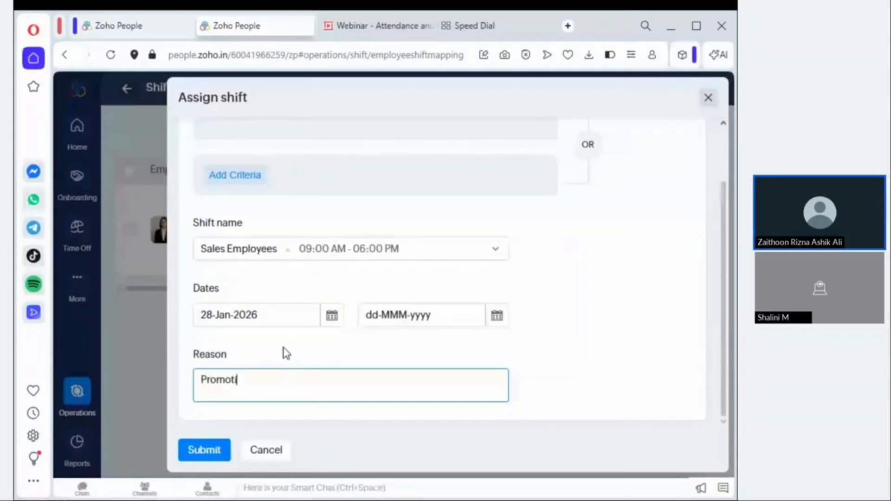
pyautogui.click(218, 453)
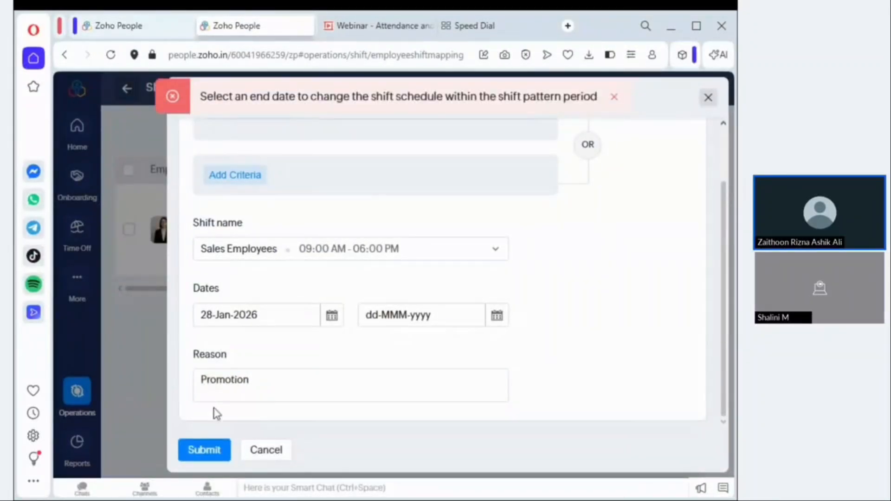
pyautogui.click(708, 102)
pyautogui.click(609, 136)
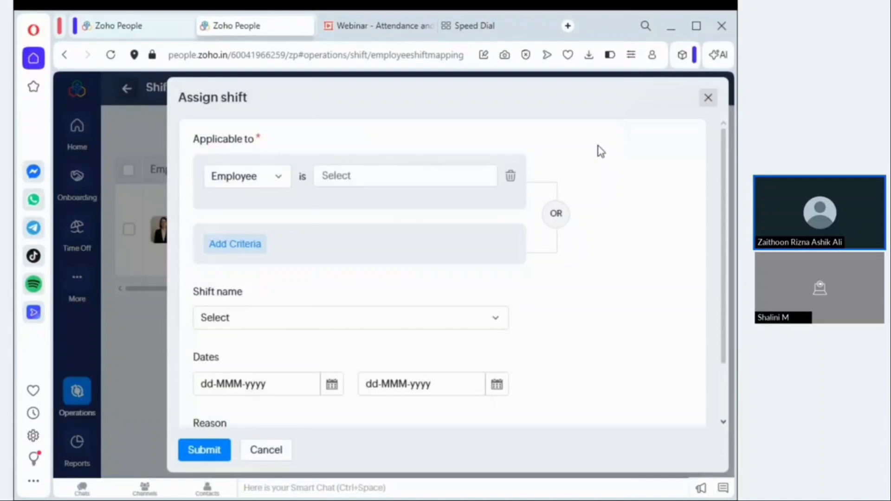
pyautogui.click(709, 99)
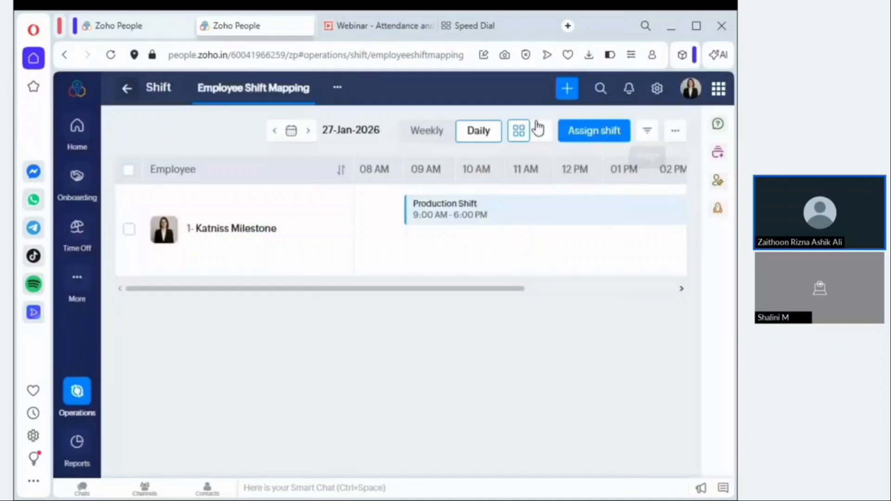
# Step: Open Shift Patterns in the Shifts settings
pyautogui.click(657, 88)
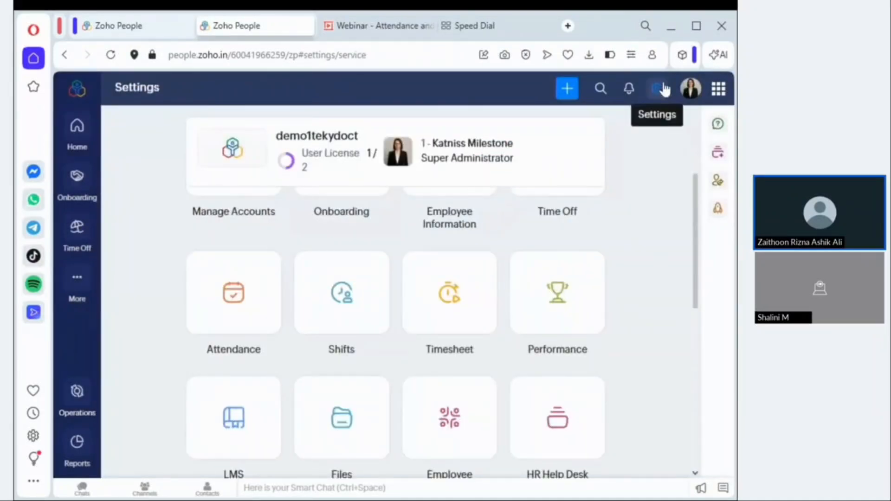
pyautogui.click(339, 322)
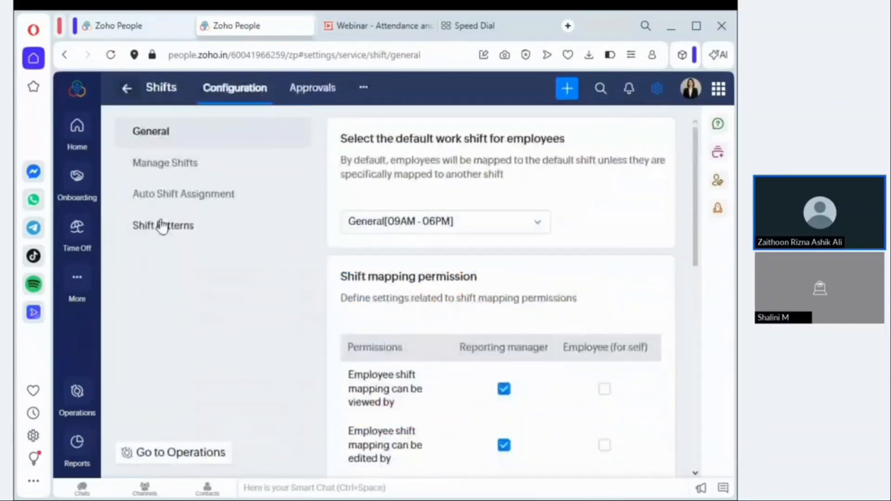
pyautogui.click(171, 230)
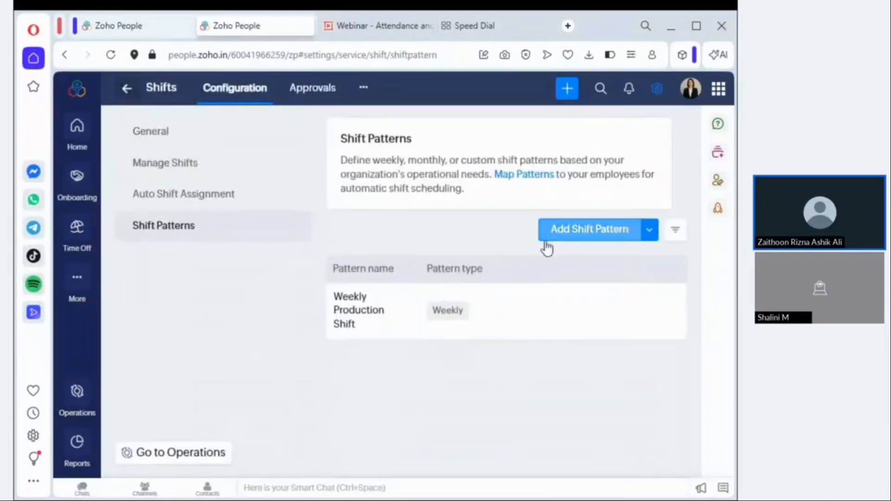
# Step: View the templates in the Shift Pattern Gallery and close it without using one
pyautogui.click(651, 236)
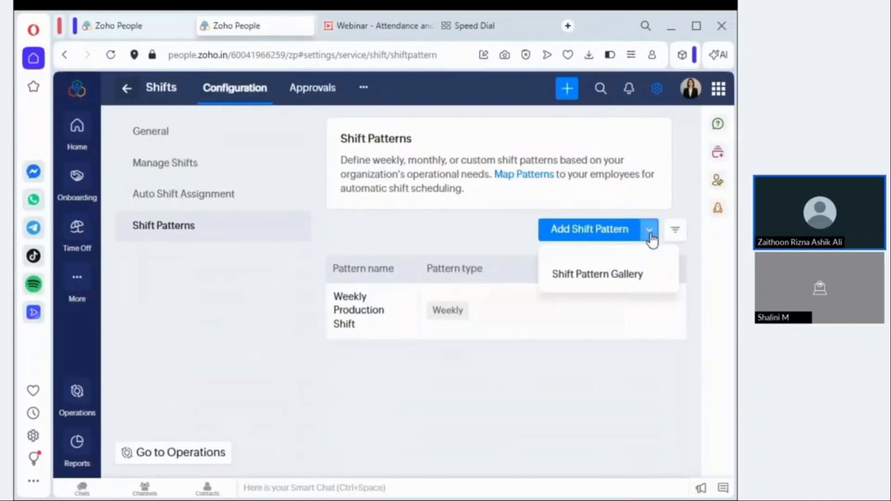
pyautogui.click(587, 281)
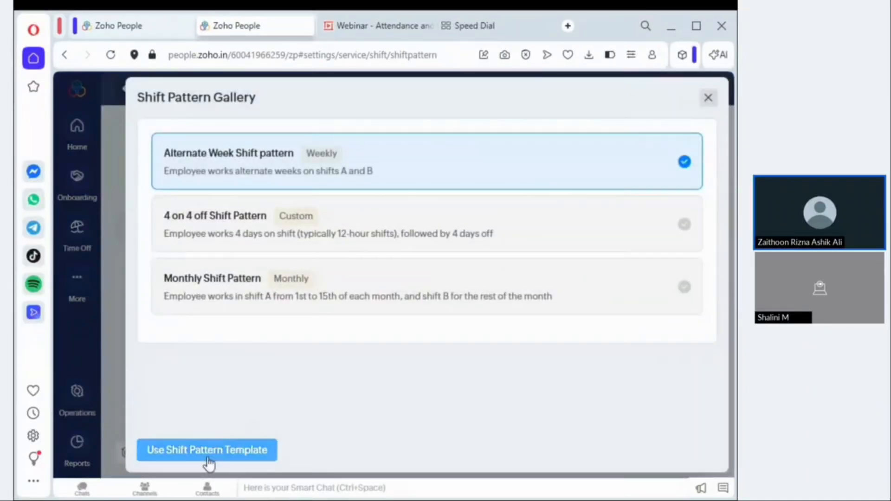
pyautogui.click(708, 98)
# Step: Start a new shift pattern named Weekly Production Shift with the Weekly type, changing every 1 week
pyautogui.click(578, 232)
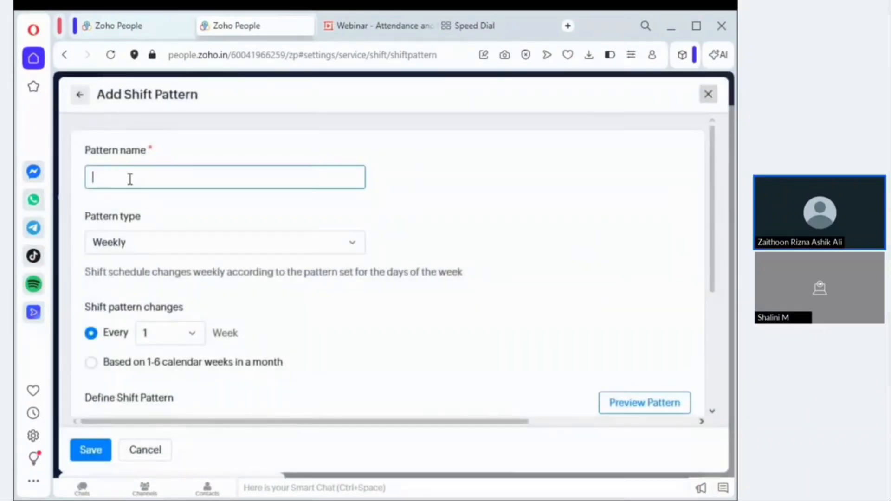
pyautogui.click(200, 204)
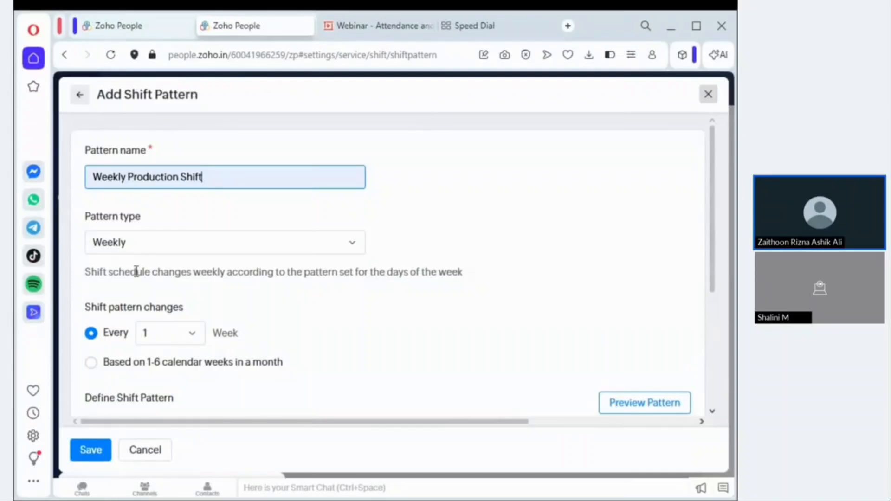
pyautogui.click(132, 243)
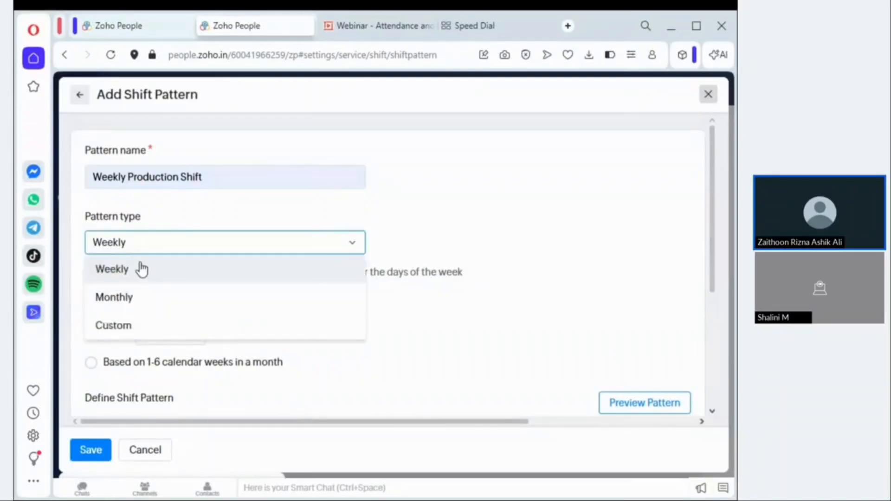
pyautogui.click(123, 274)
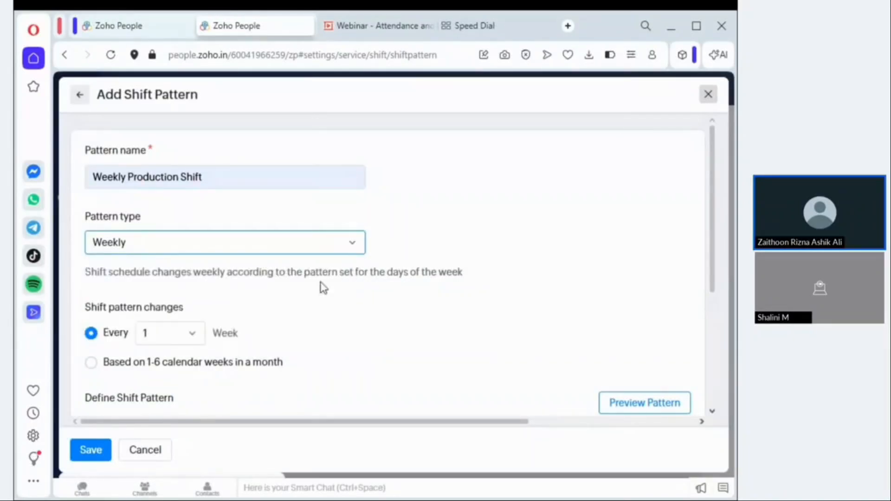
pyautogui.scroll(-4, 324, 288)
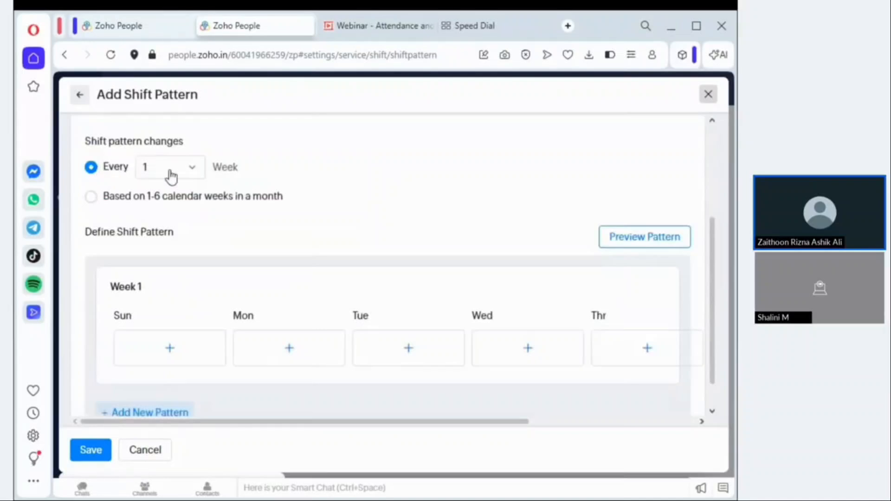
pyautogui.click(187, 176)
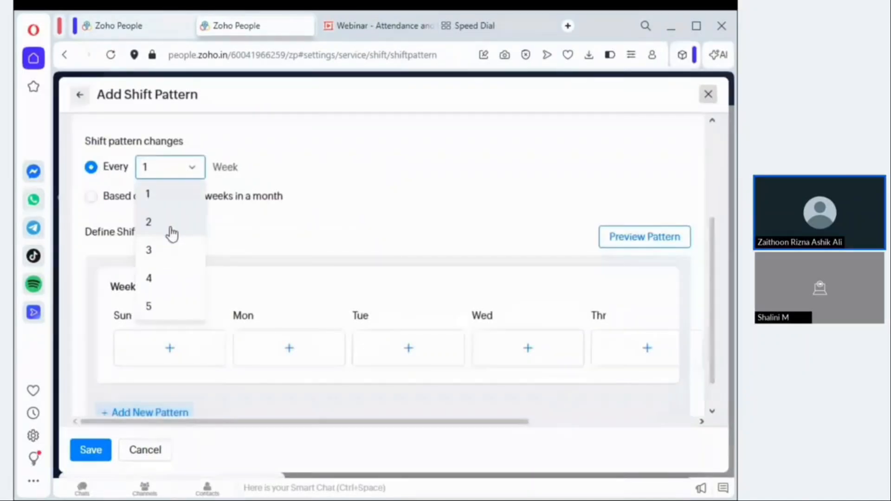
pyautogui.click(392, 196)
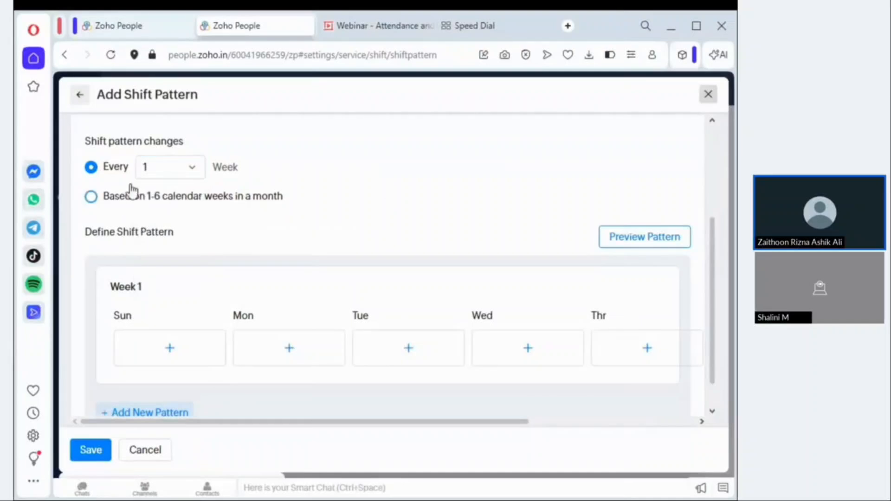
# Step: Assign Production Shift to Sunday and Production Shift B to Monday, Tuesday and Wednesday in Week 1 of the pattern
pyautogui.scroll(-1, 125, 214)
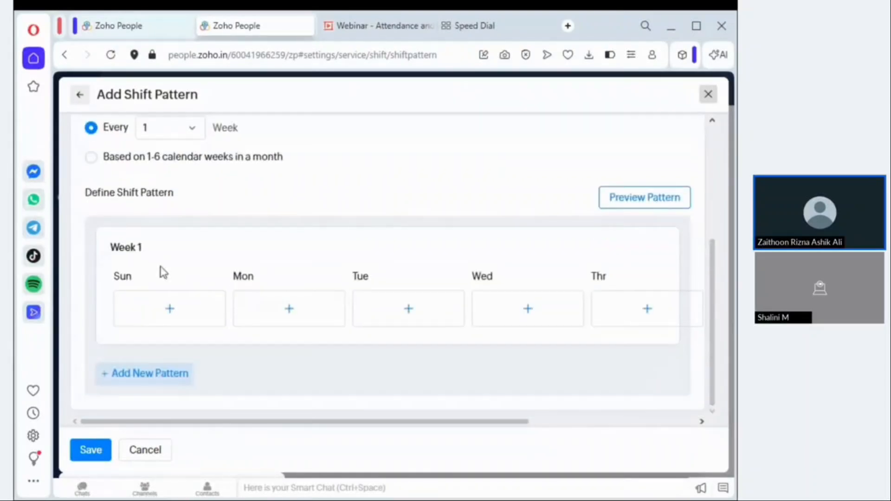
pyautogui.click(170, 307)
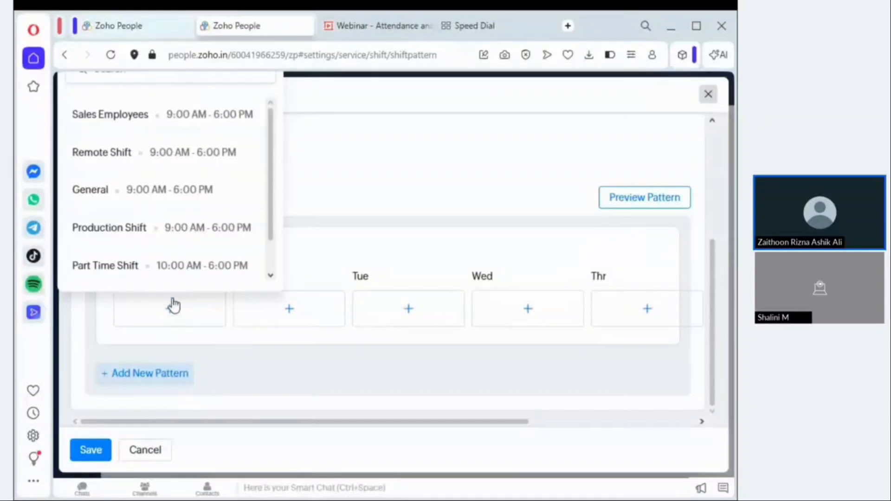
pyautogui.click(160, 228)
pyautogui.click(302, 309)
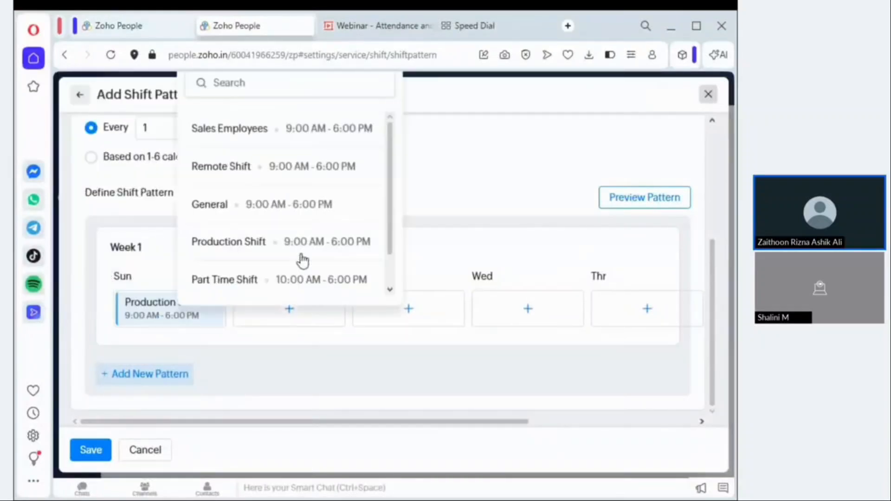
pyautogui.scroll(-1, 297, 260)
pyautogui.click(282, 277)
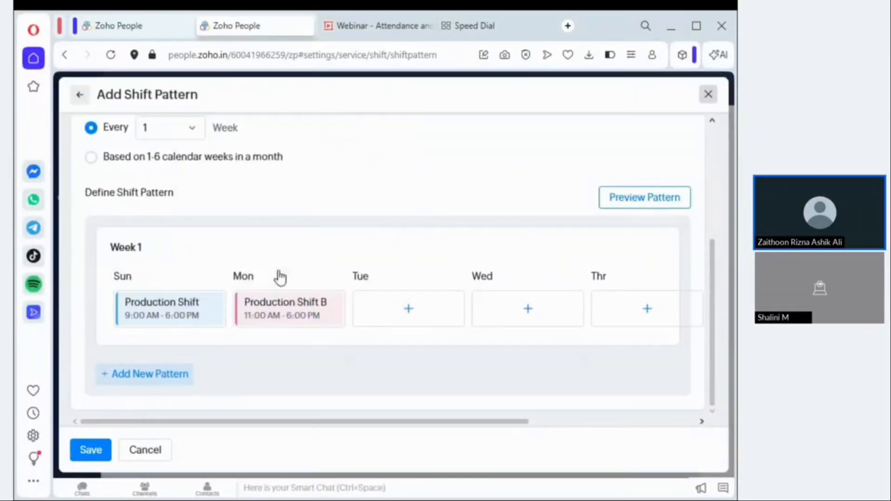
pyautogui.click(408, 310)
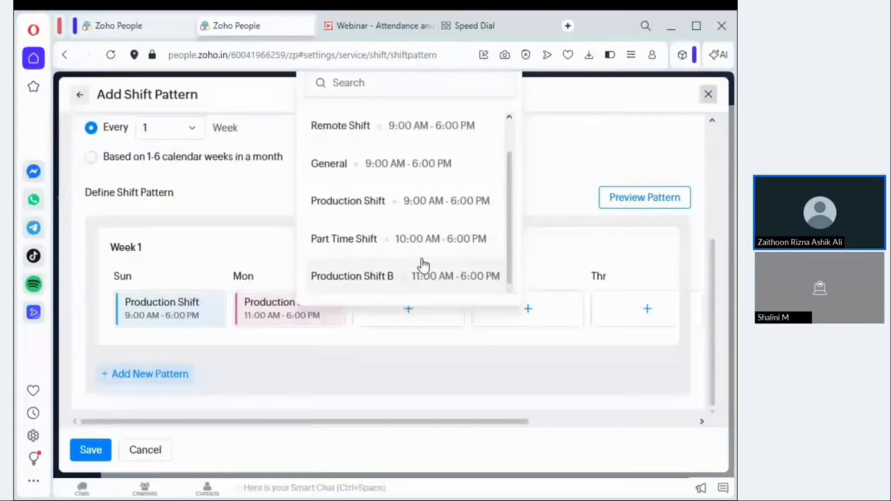
pyautogui.click(423, 268)
pyautogui.click(506, 312)
pyautogui.click(516, 281)
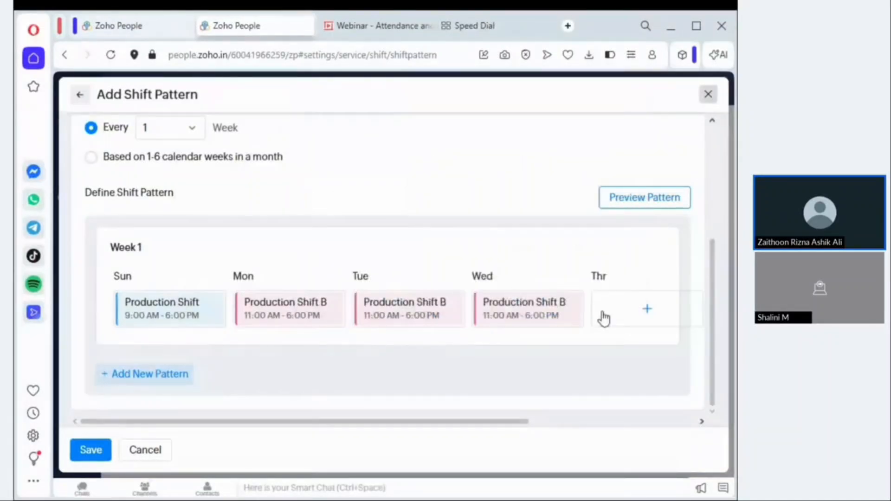
# Step: Assign Production Shift to Thursday, Friday and Saturday in Week 1 of the pattern
pyautogui.click(604, 319)
pyautogui.click(639, 196)
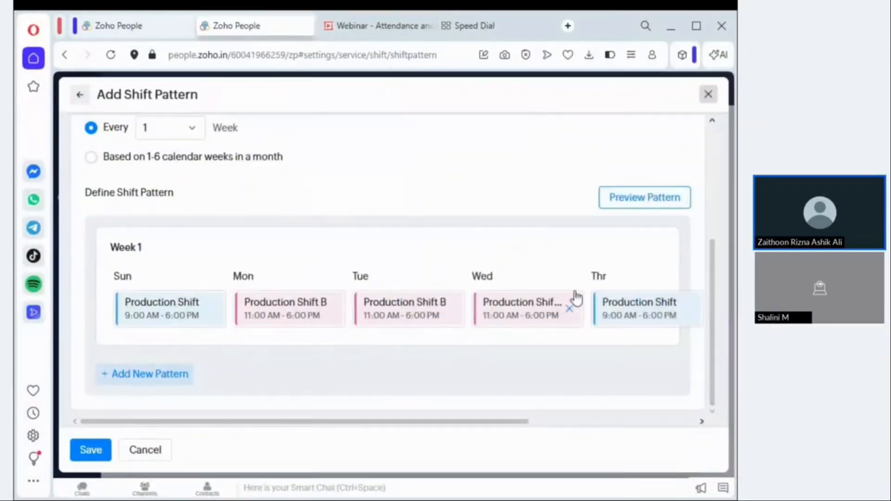
pyautogui.hscroll(5, 577, 298)
pyautogui.click(499, 304)
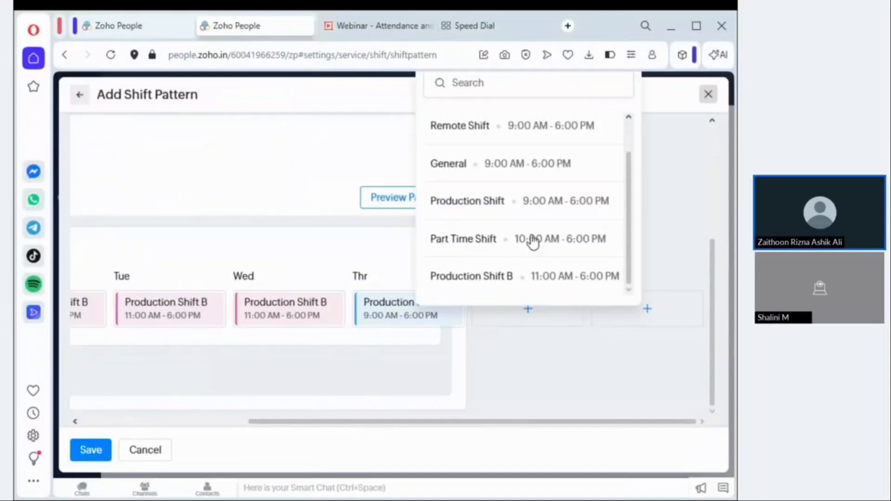
pyautogui.click(555, 213)
pyautogui.click(641, 306)
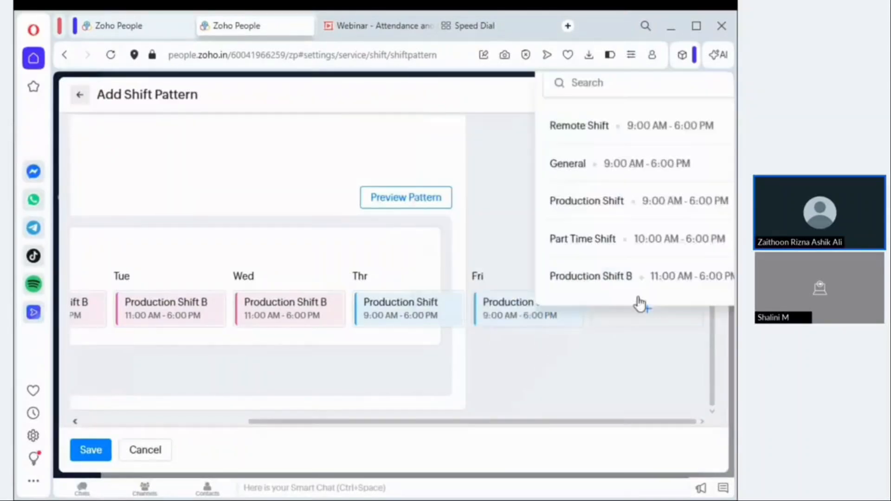
pyautogui.click(587, 205)
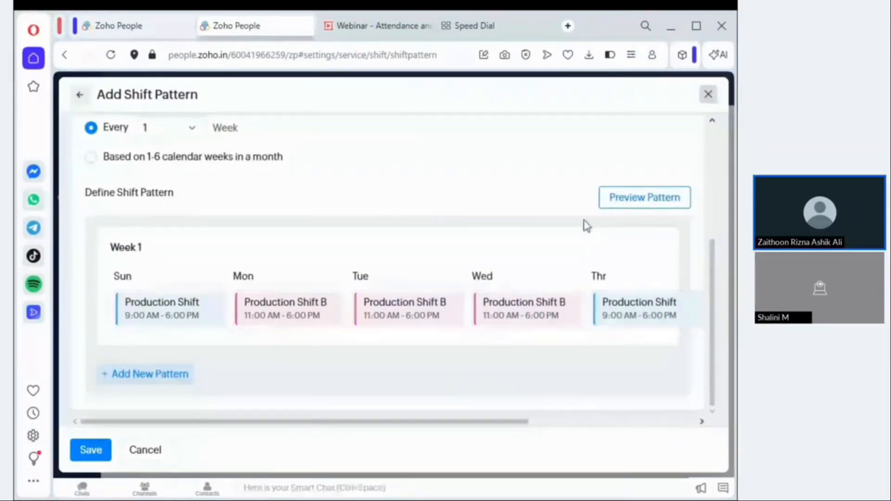
# Step: Preview the shift pattern's calendar for January and February 2026, and close the preview
pyautogui.click(657, 206)
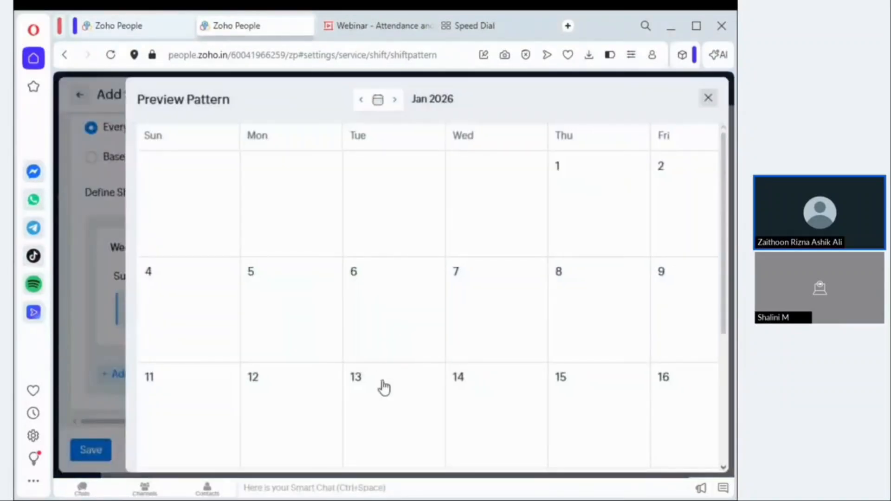
pyautogui.scroll(-5, 470, 233)
pyautogui.click(395, 100)
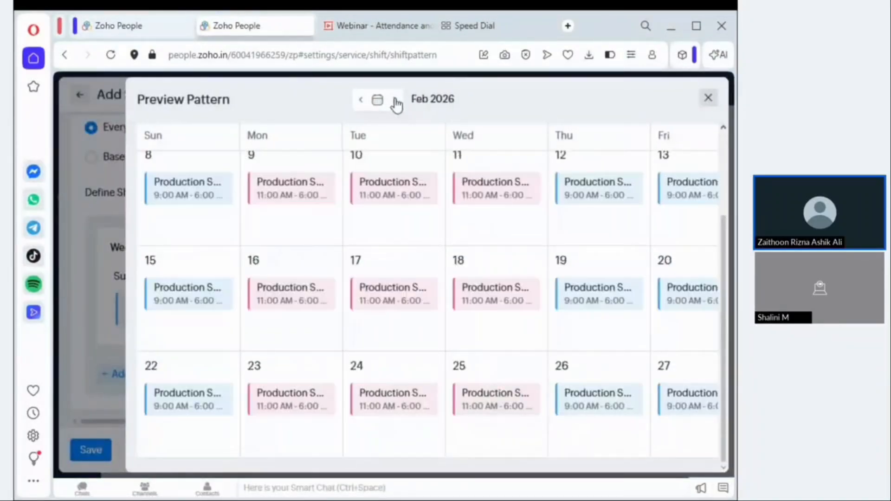
pyautogui.scroll(3, 332, 347)
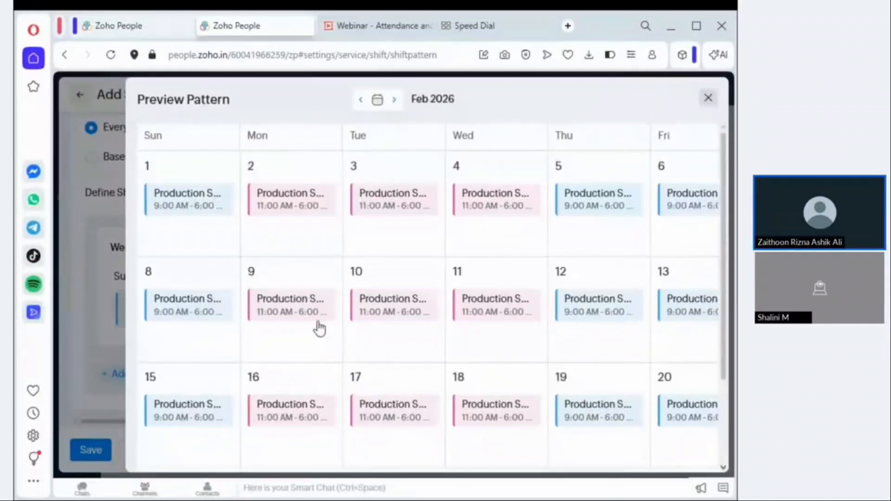
pyautogui.click(710, 103)
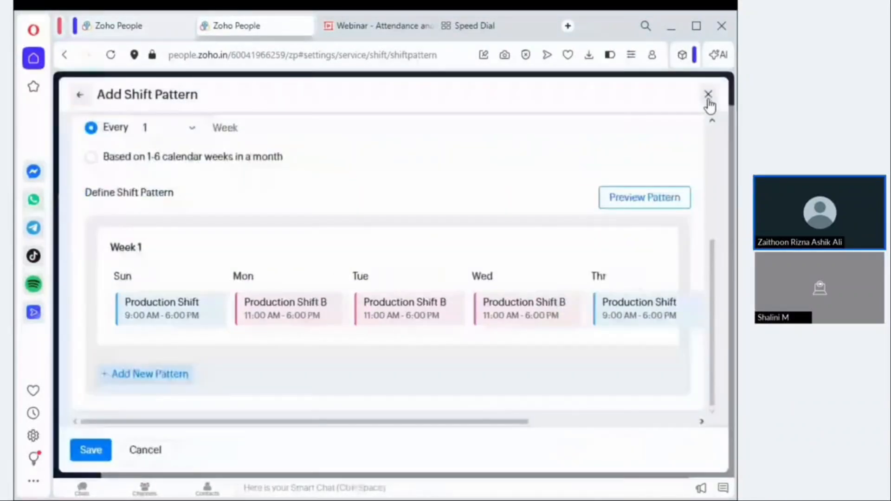
# Step: Try to save the new shift pattern, review its settings, and close the form
pyautogui.click(89, 450)
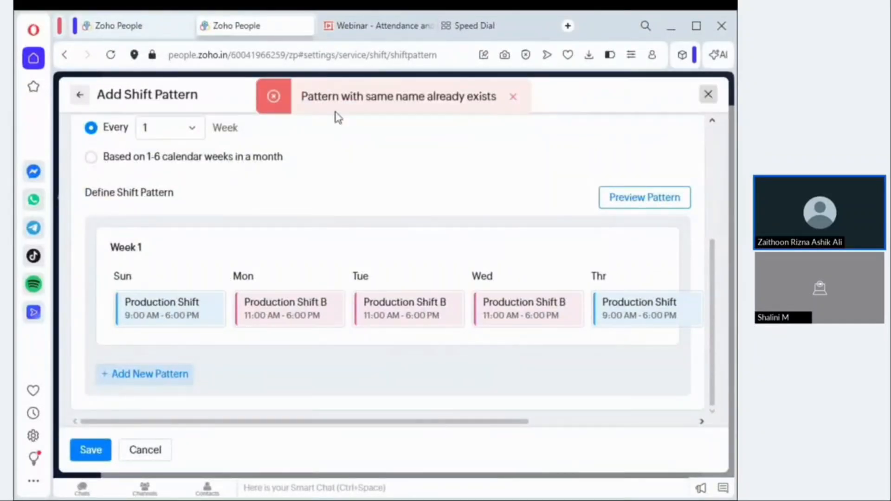
pyautogui.scroll(5, 360, 253)
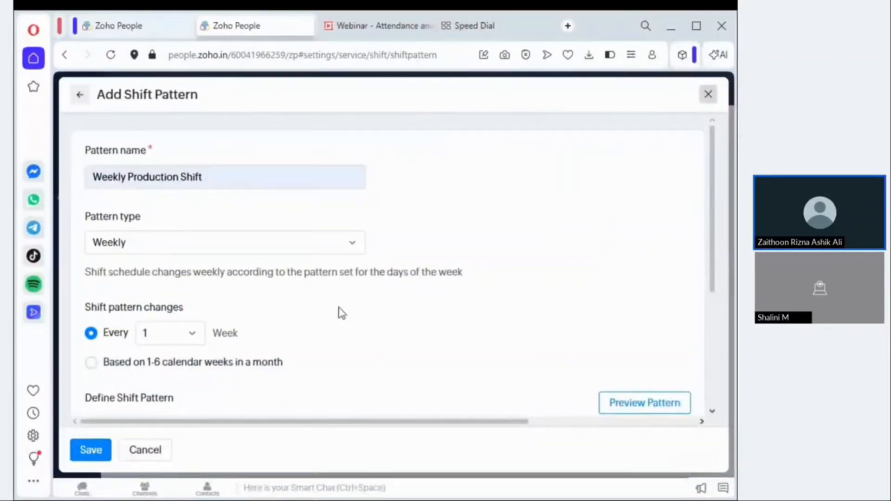
pyautogui.scroll(-5, 342, 313)
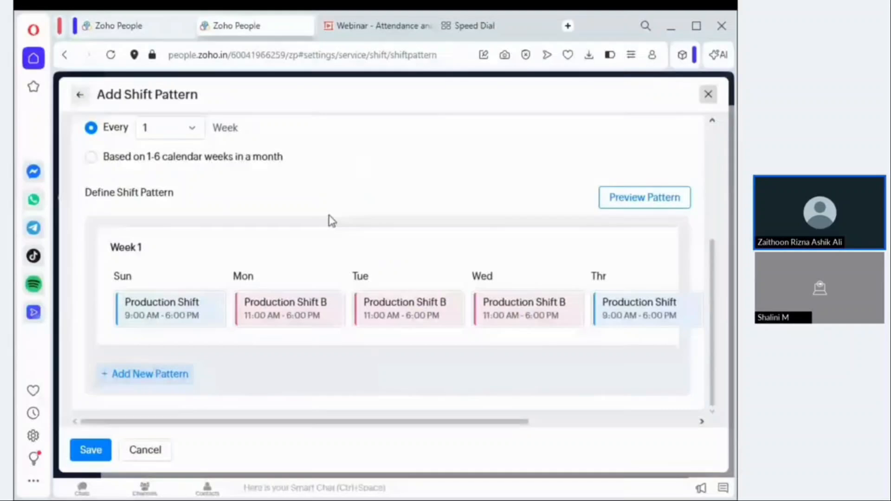
pyautogui.scroll(5, 332, 220)
pyautogui.click(708, 95)
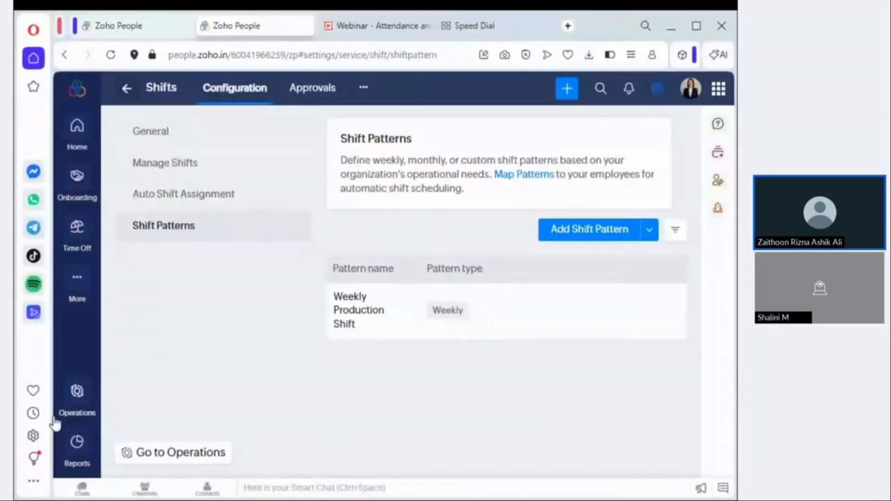
# Step: Open Map Shift Pattern in the Shift operations
pyautogui.click(78, 394)
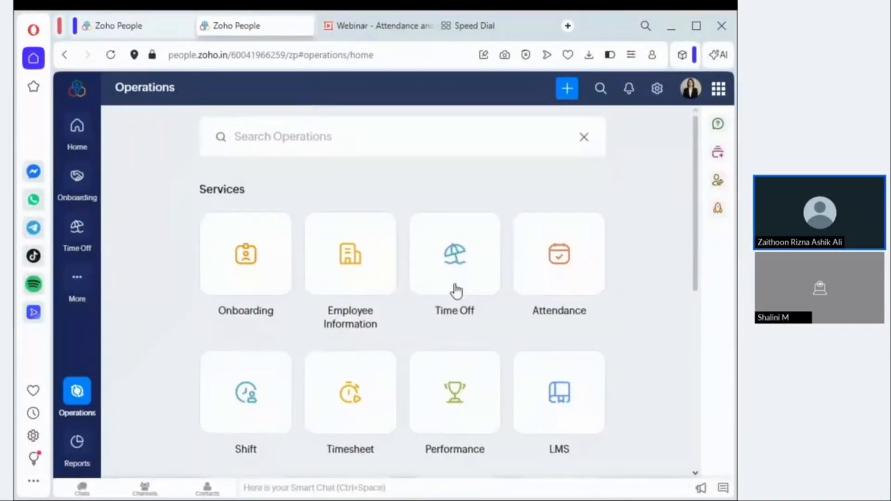
pyautogui.click(244, 394)
pyautogui.click(338, 91)
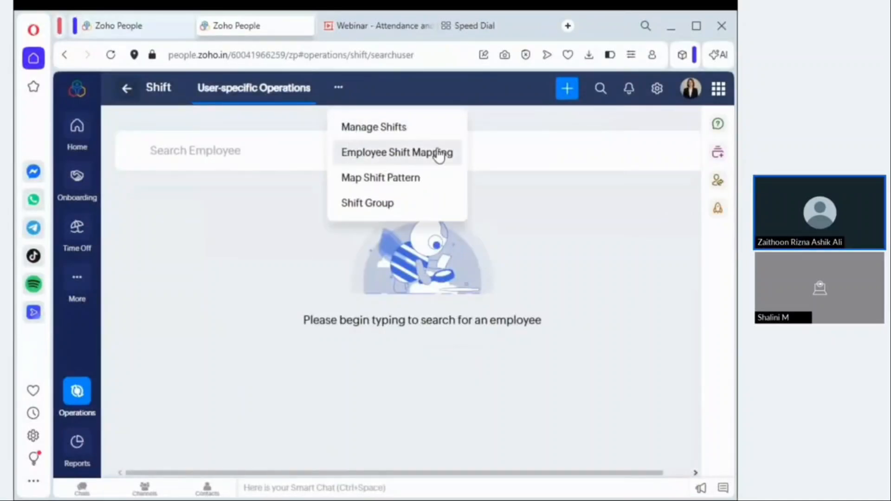
pyautogui.click(373, 190)
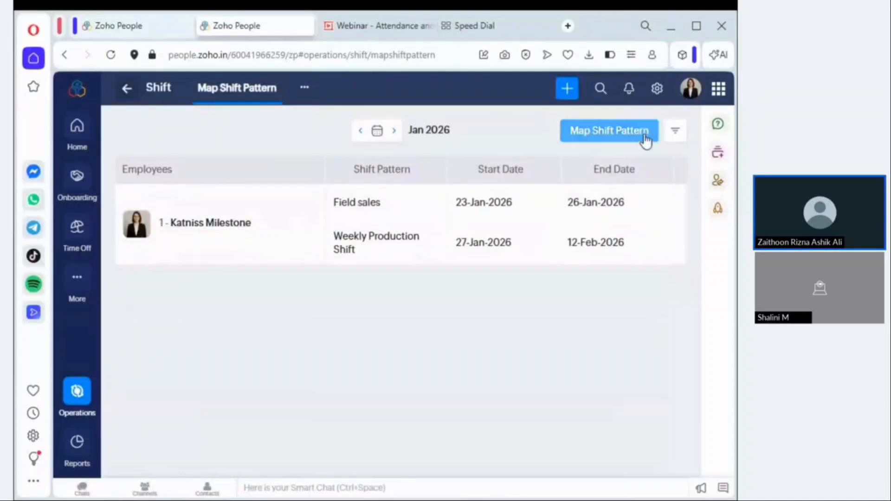
# Step: Start a new shift pattern mapping, review the available applicability criteria, and add an Employee criterion
pyautogui.click(629, 137)
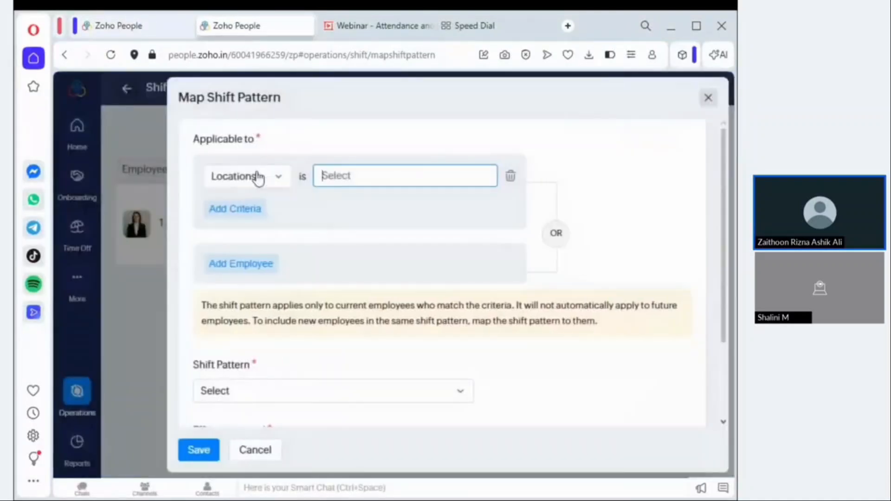
pyautogui.click(258, 179)
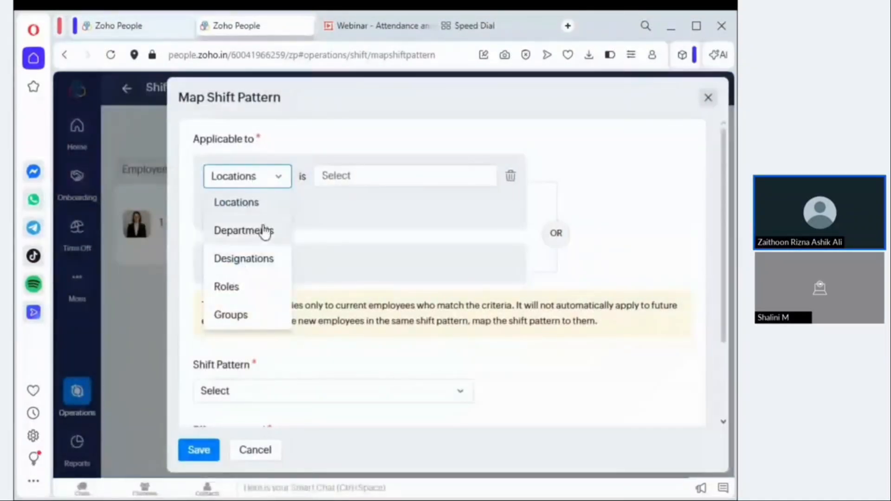
pyautogui.click(564, 146)
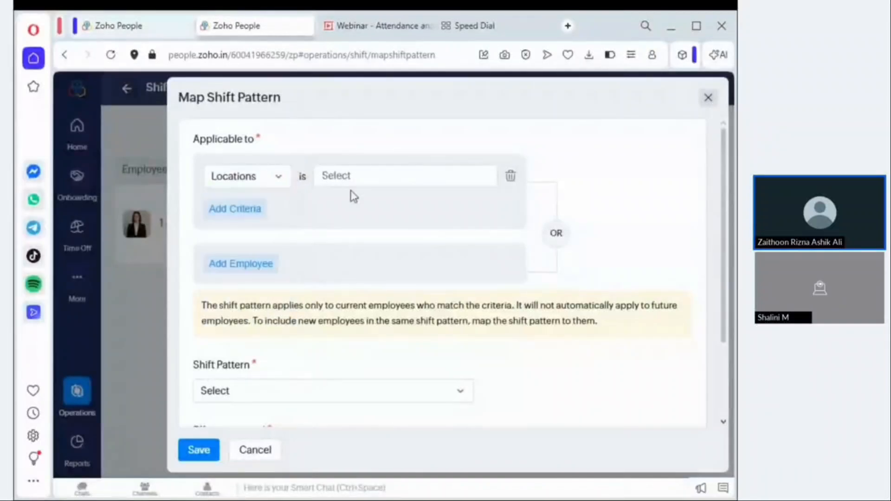
pyautogui.click(241, 267)
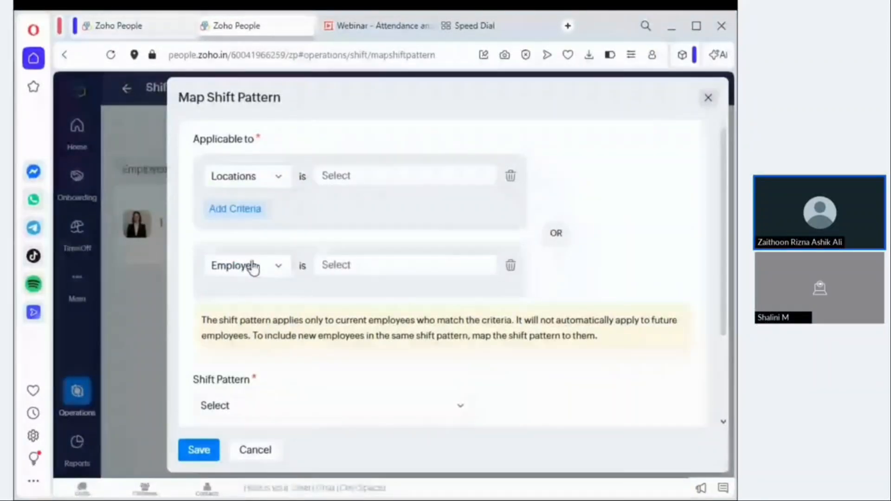
pyautogui.click(253, 268)
pyautogui.click(232, 293)
pyautogui.click(360, 263)
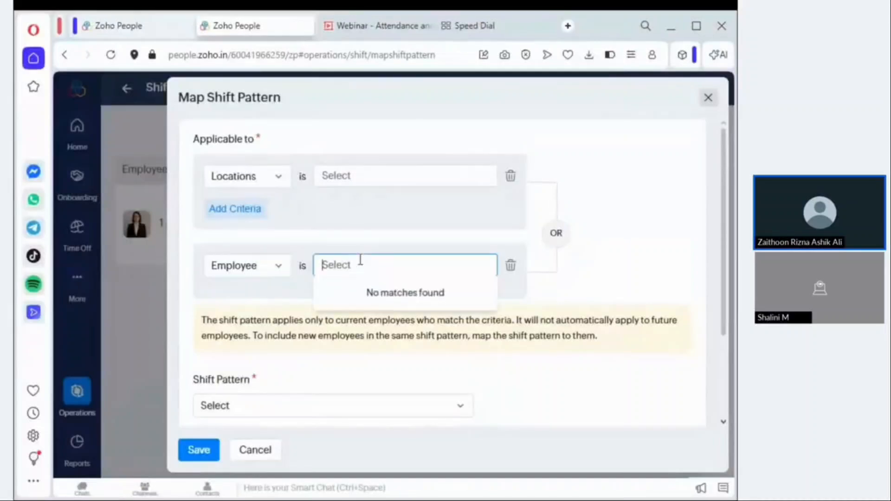
# Step: Change the first applicability criterion from Locations to Roles and view the available roles without selecting one
pyautogui.click(269, 178)
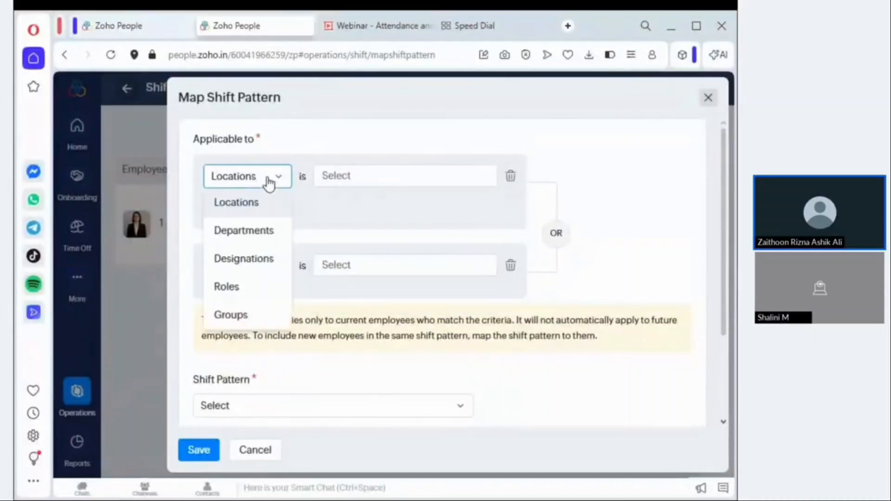
pyautogui.click(255, 285)
pyautogui.click(353, 173)
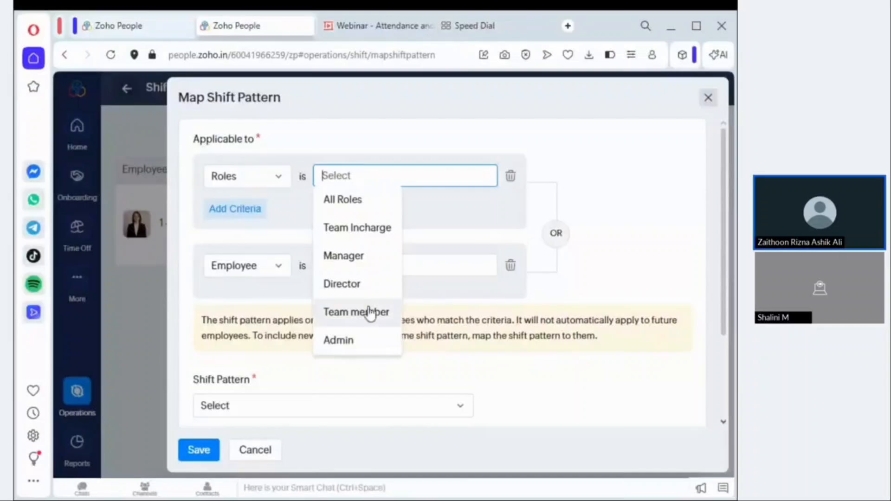
pyautogui.click(445, 366)
# Step: Choose Weekly Production Shift as the shift pattern and search for and add an employee in the Employee criterion
pyautogui.scroll(-3, 445, 360)
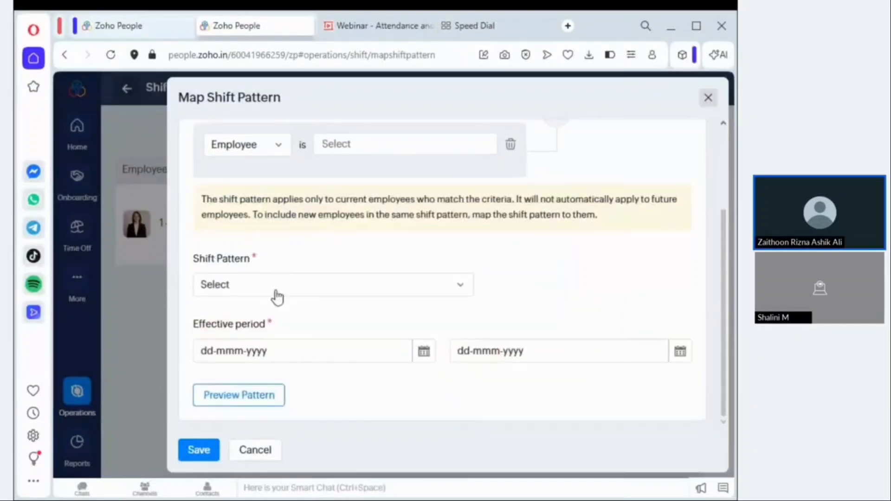
pyautogui.click(270, 292)
pyautogui.click(270, 311)
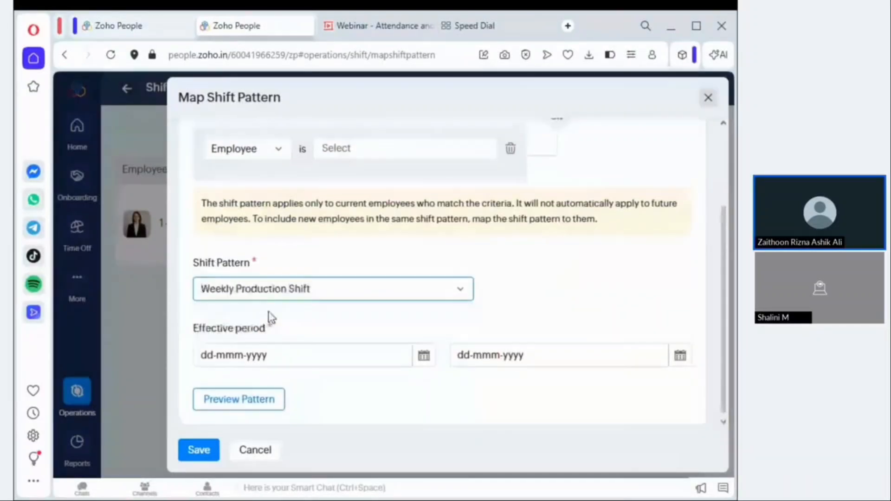
pyautogui.scroll(3, 325, 293)
pyautogui.click(384, 270)
pyautogui.write('ka')
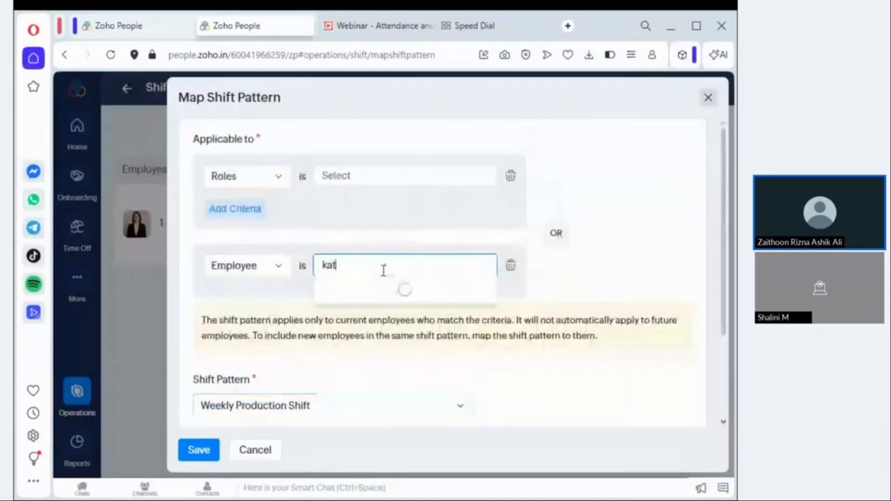
pyautogui.write('t')
pyautogui.click(379, 289)
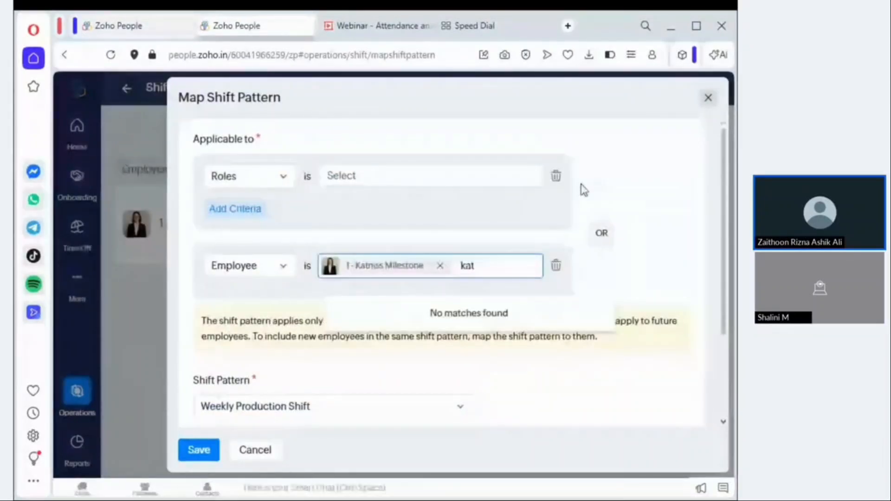
# Step: Browse the months after January 2026 in the effective period's start date calendar without choosing a date
pyautogui.scroll(-2, 505, 271)
pyautogui.scroll(-1, 504, 270)
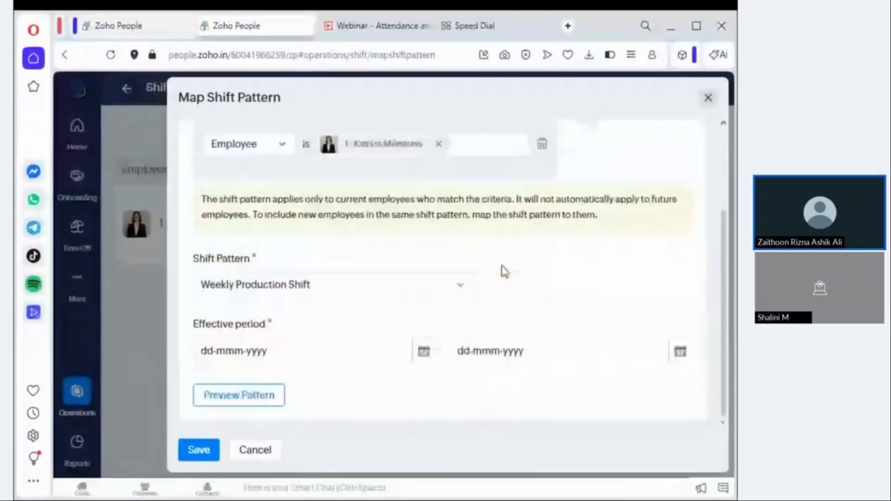
pyautogui.click(423, 352)
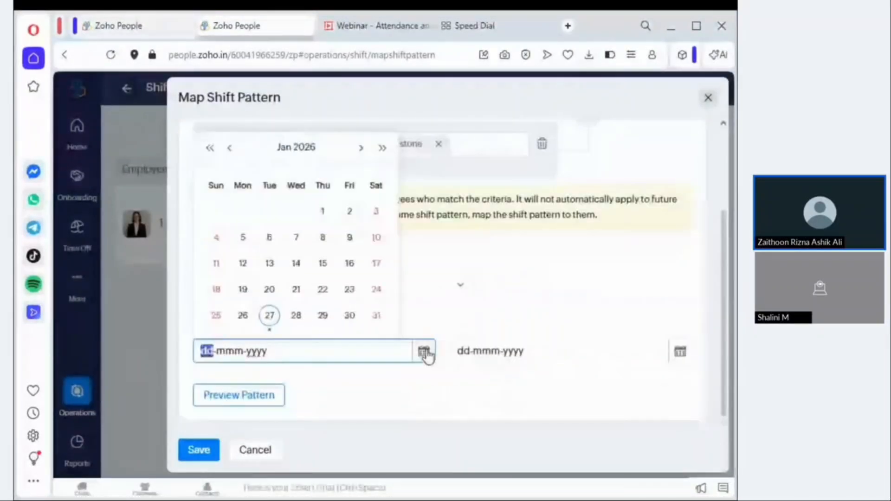
pyautogui.click(362, 148)
pyautogui.click(362, 151)
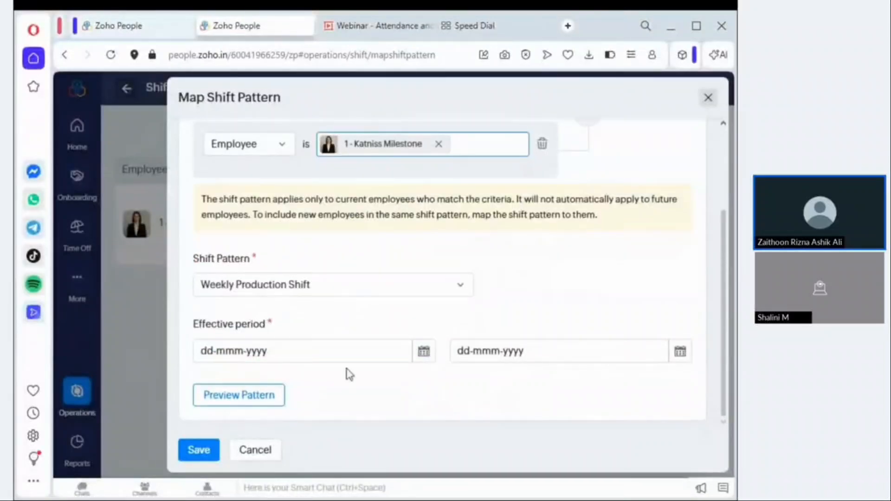
# Step: Set the start date of the mapping's effective period to 04-Mar-2026
pyautogui.click(419, 358)
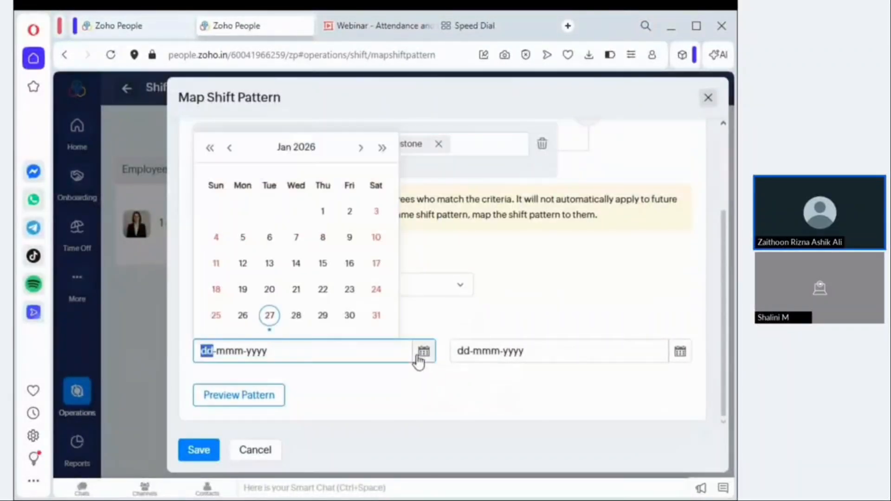
pyautogui.click(361, 145)
pyautogui.click(368, 175)
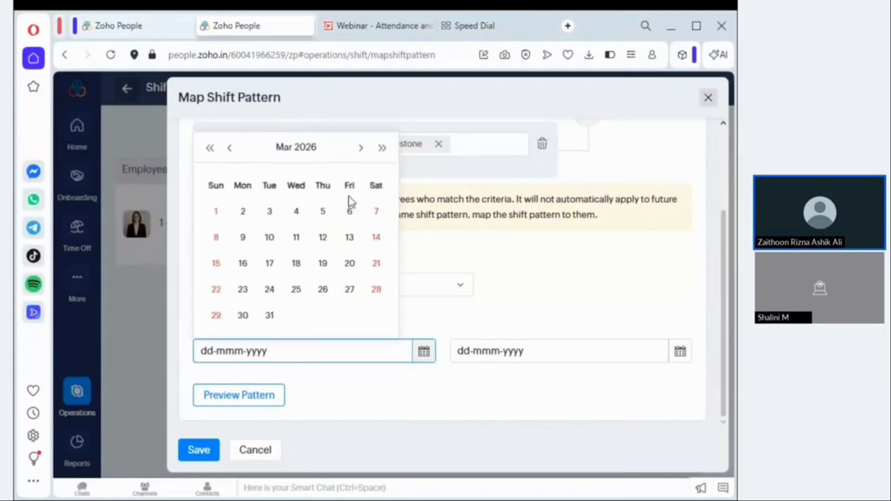
pyautogui.click(299, 215)
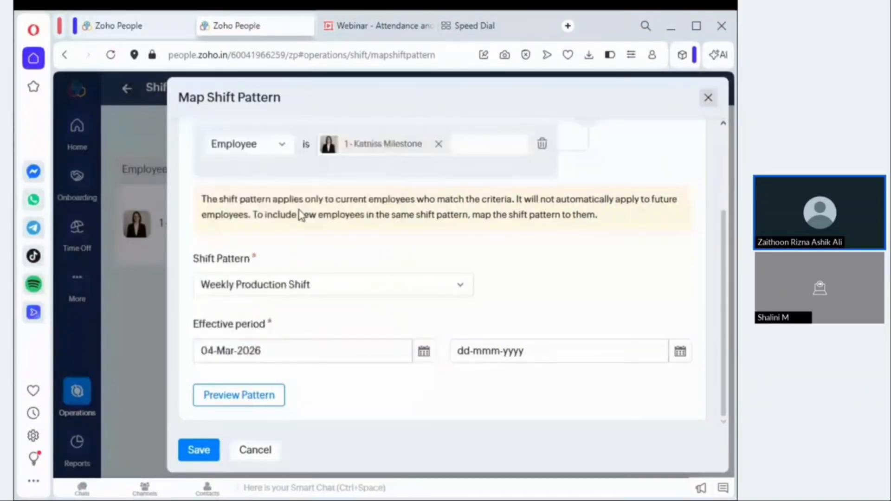
# Step: Set the end date of the mapping's effective period to 30-Apr-2026
pyautogui.click(679, 354)
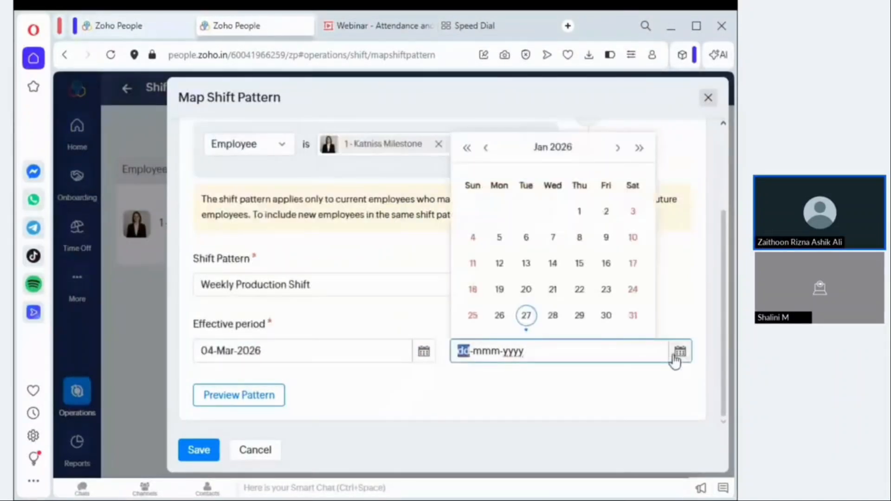
pyautogui.click(618, 150)
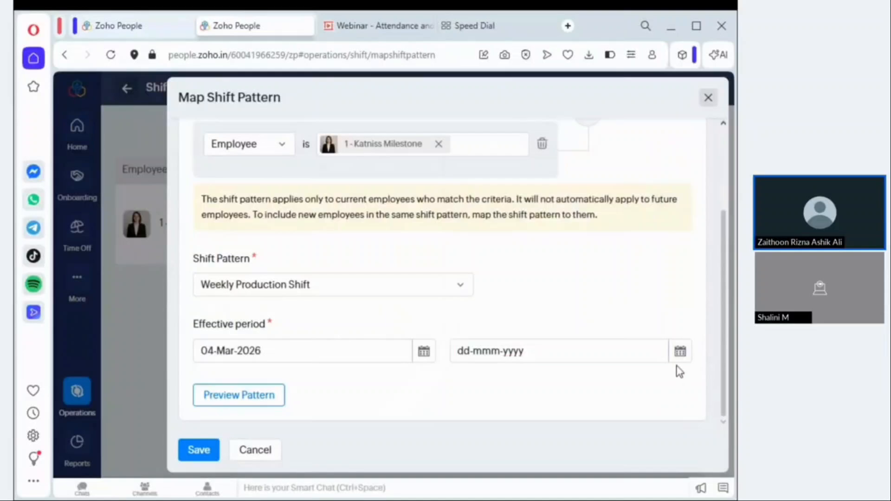
pyautogui.click(680, 352)
pyautogui.click(620, 148)
pyautogui.click(621, 173)
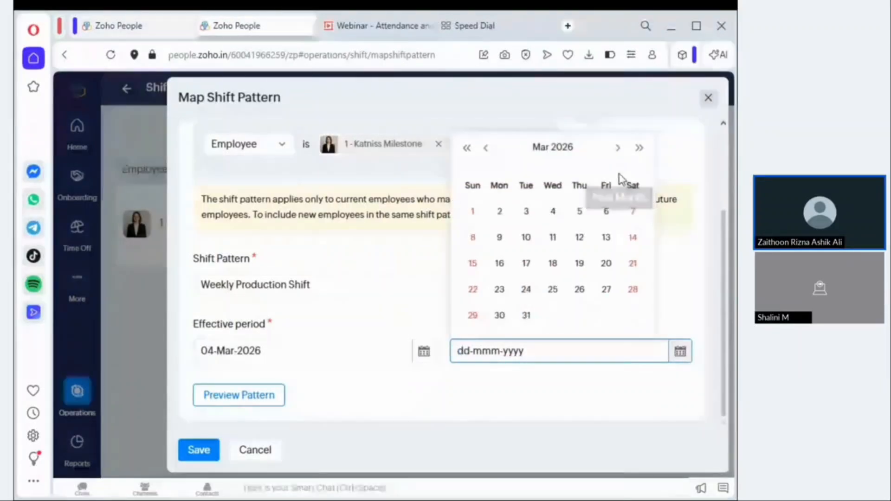
pyautogui.click(619, 149)
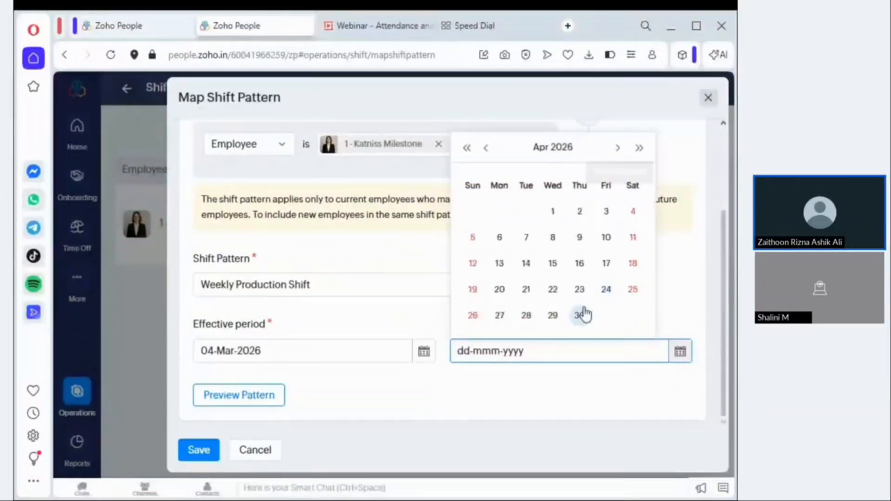
pyautogui.click(580, 314)
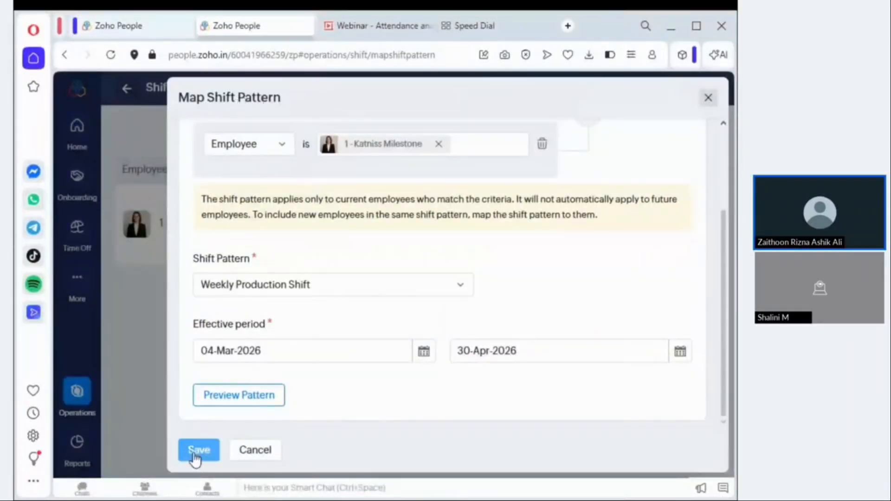
# Step: Preview the Weekly Production Shift pattern for the chosen period, examine its March 2026 schedule, and close the preview
pyautogui.click(238, 405)
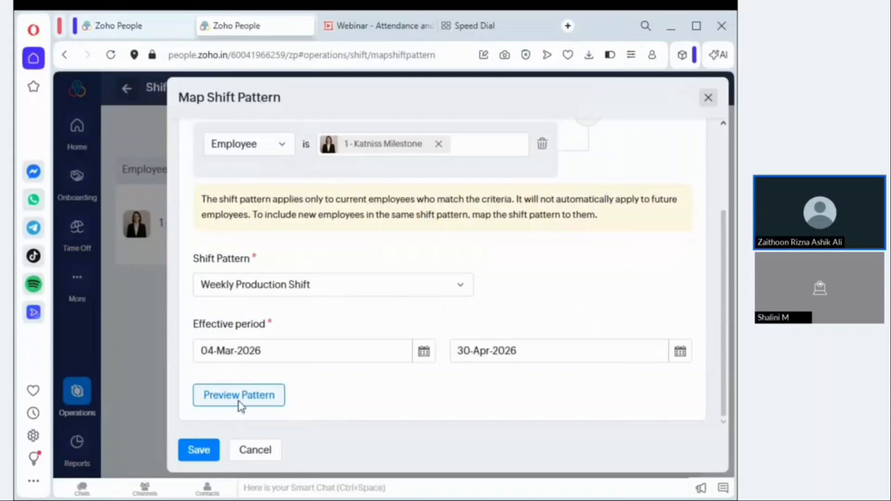
pyautogui.scroll(-5, 402, 265)
pyautogui.scroll(5, 403, 265)
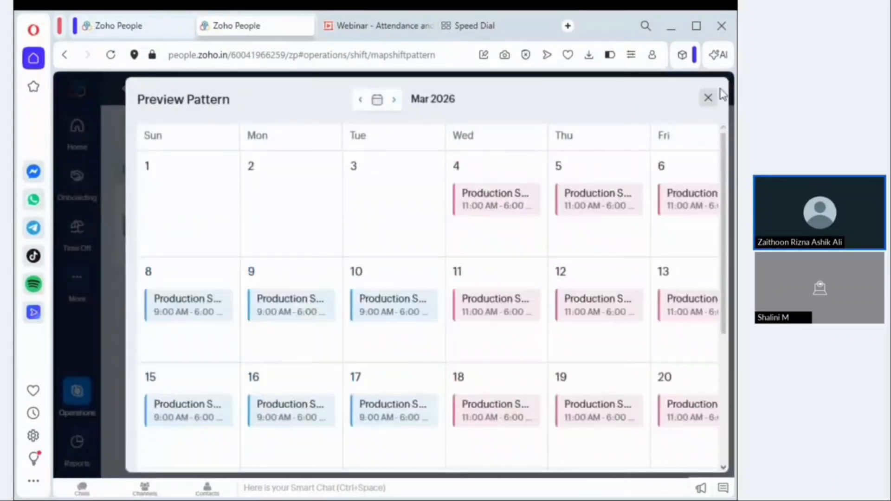
pyautogui.click(708, 98)
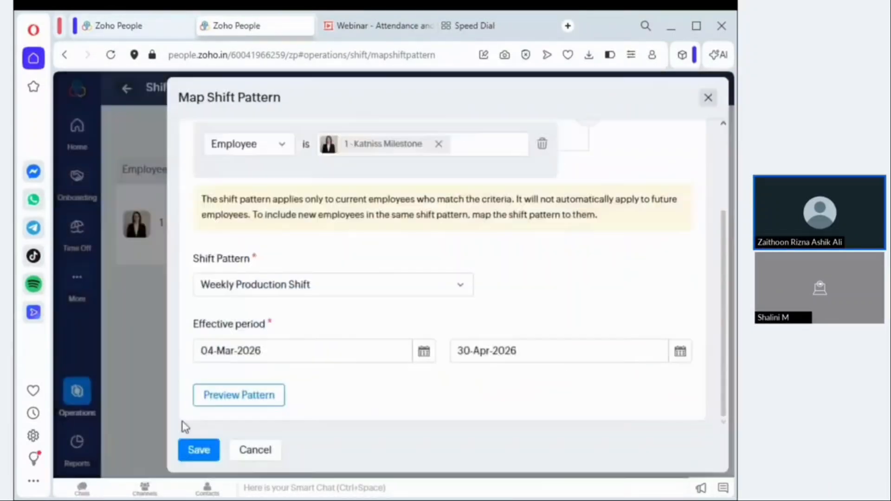
# Step: Save the shift pattern mapping, replacing the employee's overlapping pattern with the new one, and switch to the Webinar presentation in Zoho Show
pyautogui.click(206, 453)
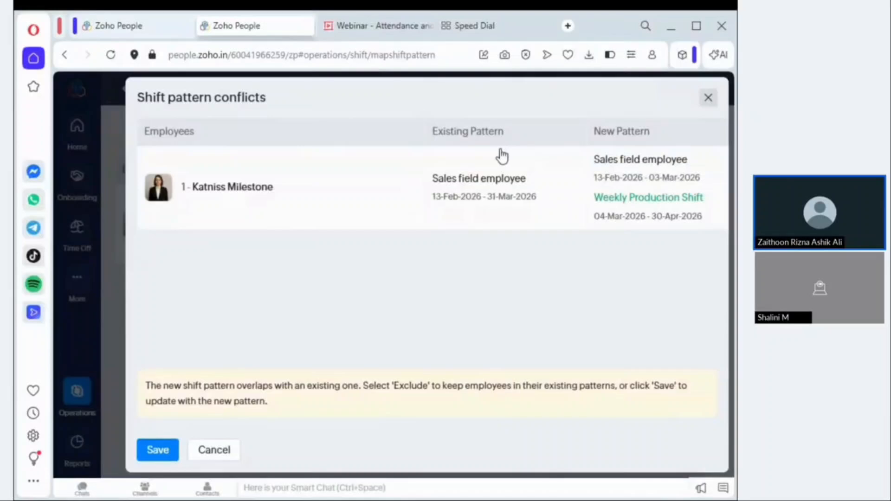
pyautogui.click(158, 451)
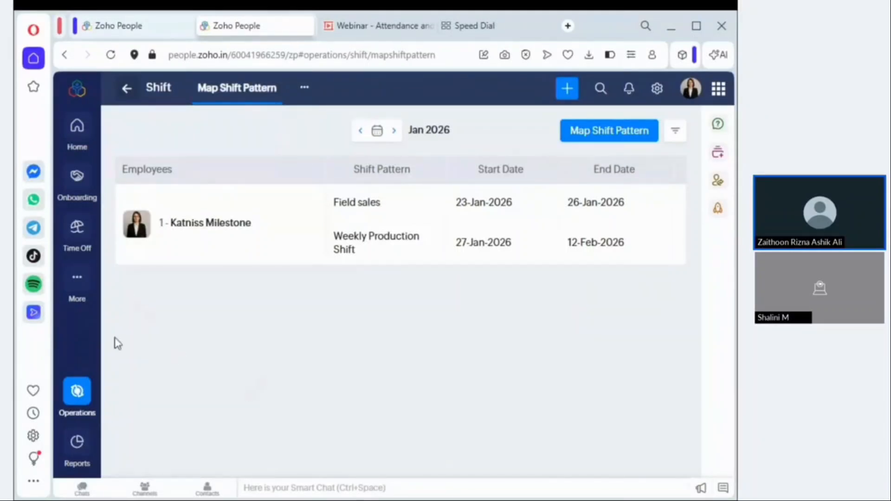
pyautogui.click(400, 18)
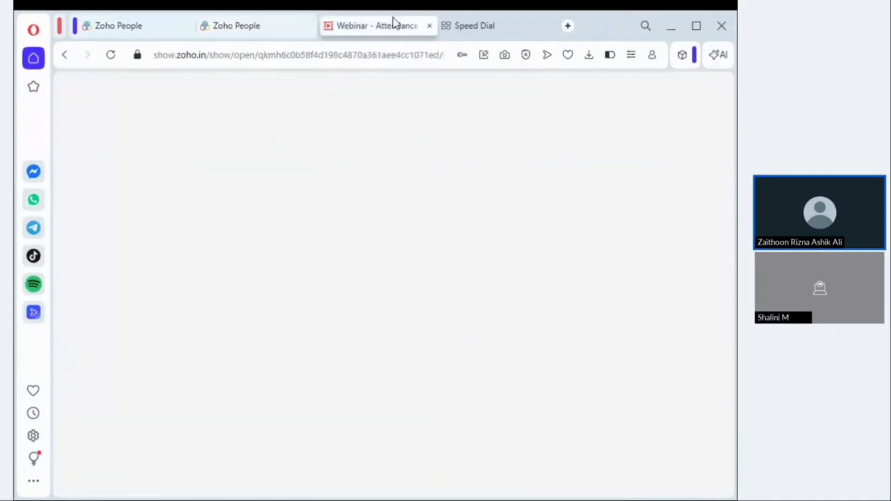